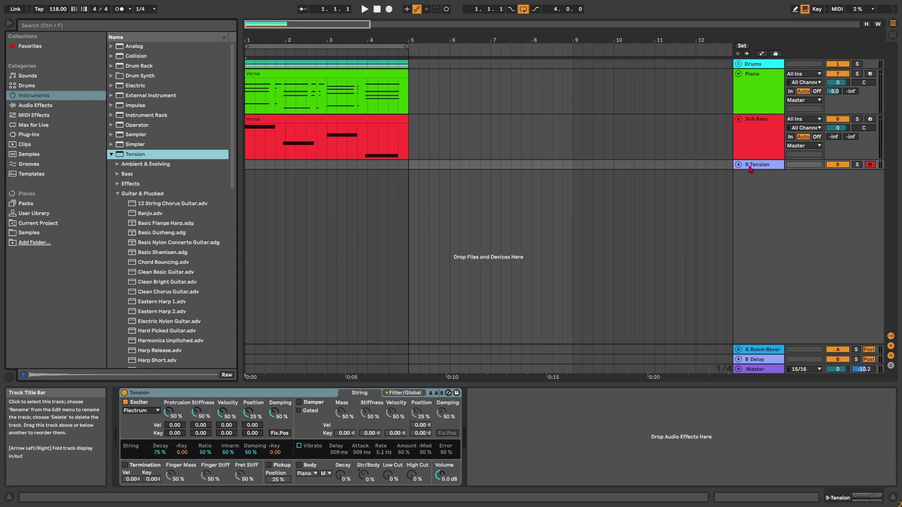
- Lower Tension's output volume to -7.3 dB and set its exciter type to Hammer
click(730, 182)
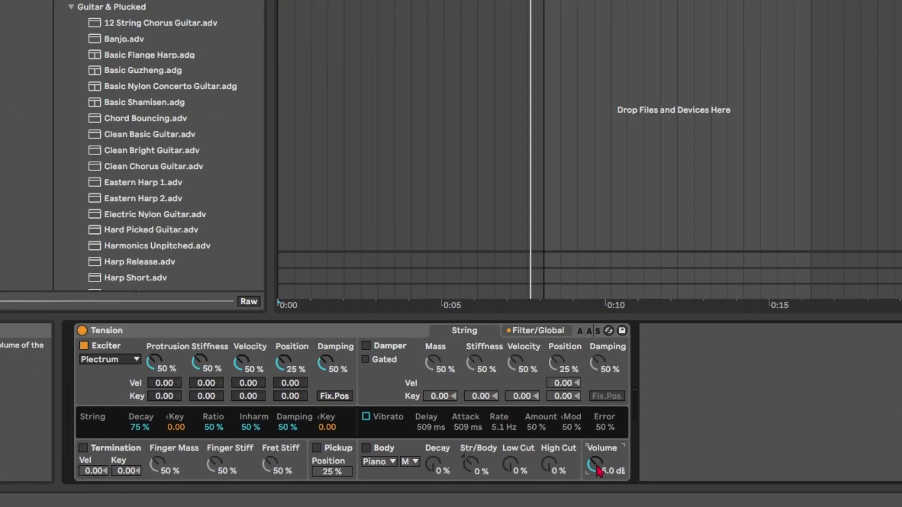
drag(440, 475, 440, 487)
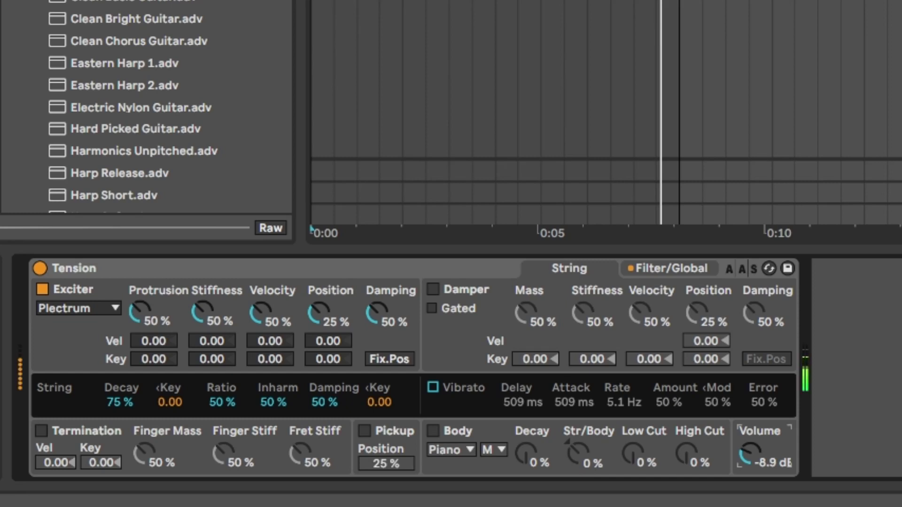
click(85, 312)
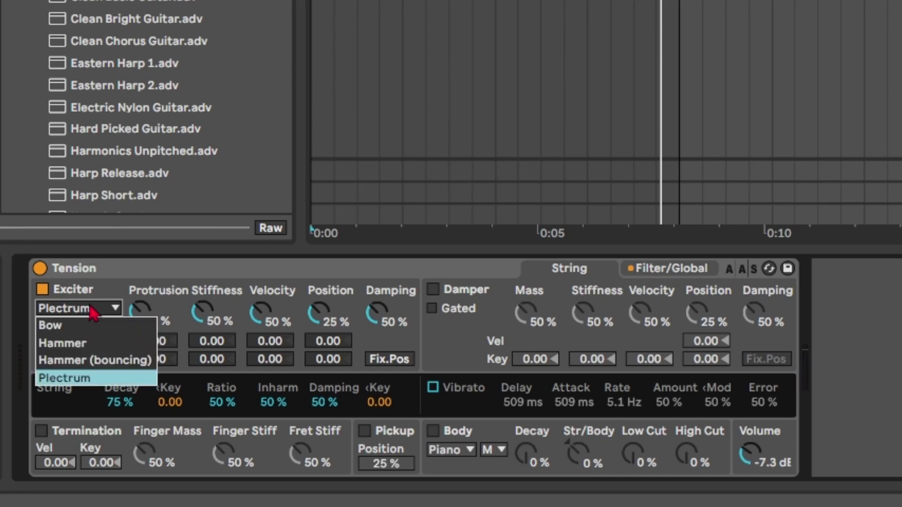
click(89, 346)
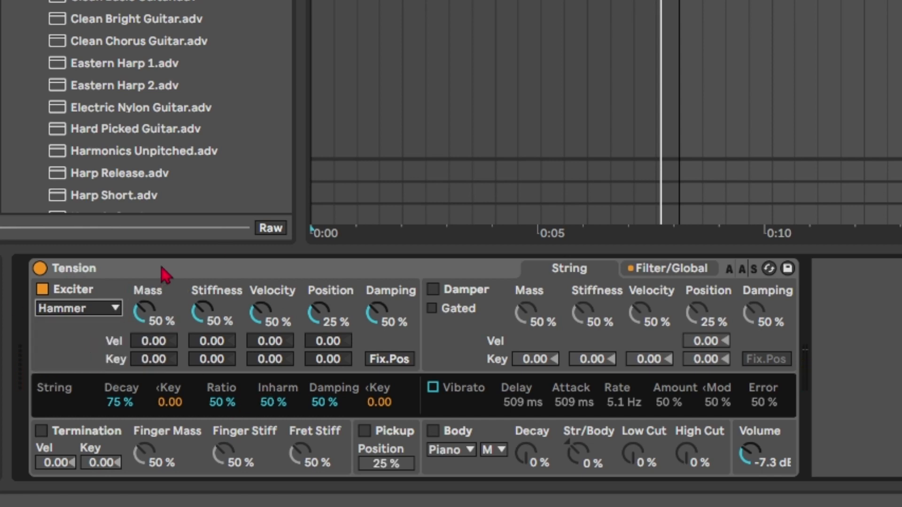
- Set the hammer exciter's mass to 39 %, stiffness to 73 %, velocity to 50 %, position to 19 % and damping to 60 %
drag(144, 310, 144, 320)
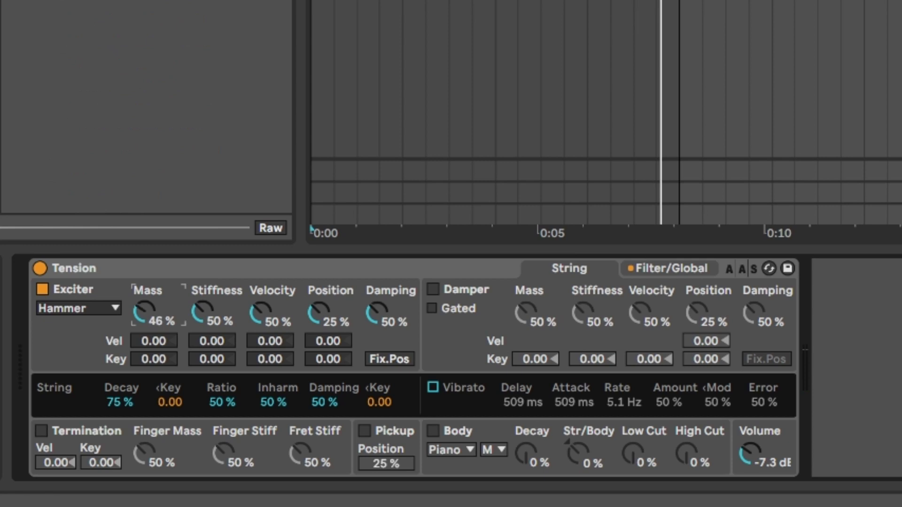
drag(209, 316, 272, 316)
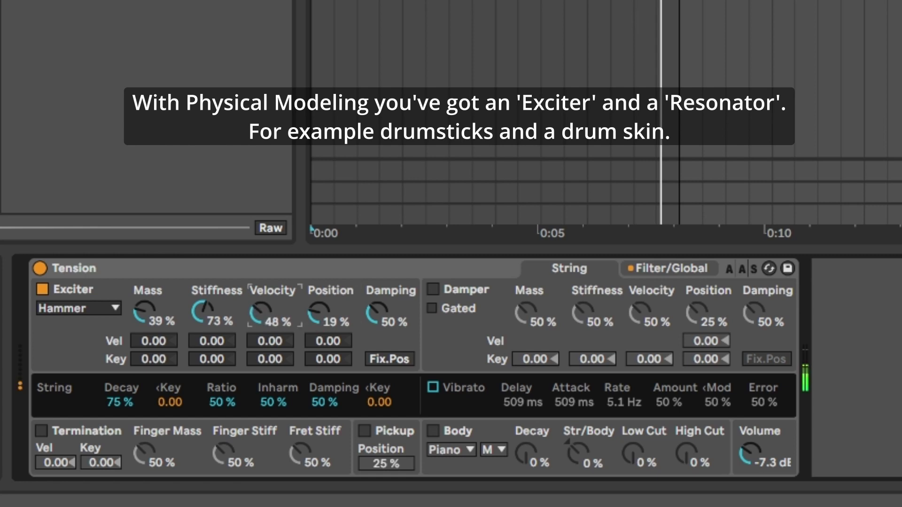
click(376, 314)
mouse_move(376, 314)
mouse_down()
mouse_move(376, 331)
mouse_move(376, 319)
mouse_up()
- Set the string's decay to 79 %, decay key scaling to 0.11, ratio to 39 % and inharmonics to 50 %
mouse_move(107, 409)
mouse_down()
mouse_move(107, 397)
mouse_move(107, 406)
mouse_up()
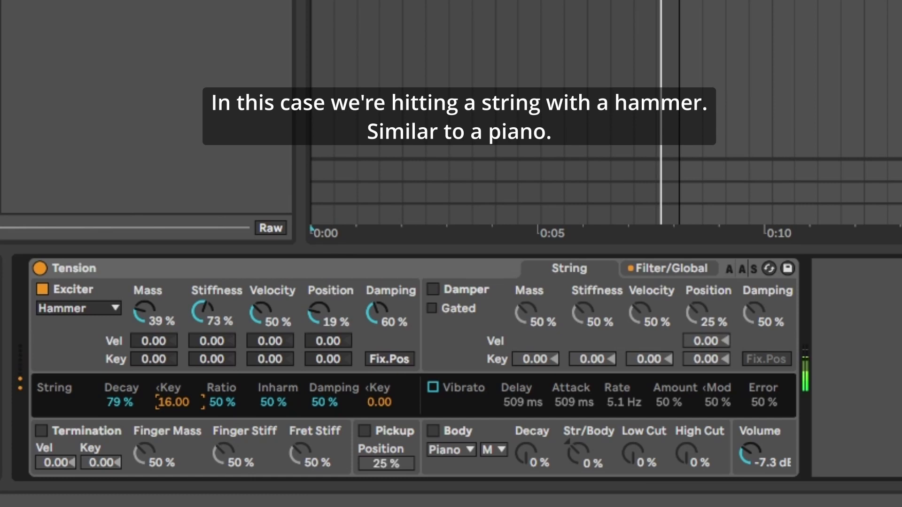
drag(169, 403, 169, 410)
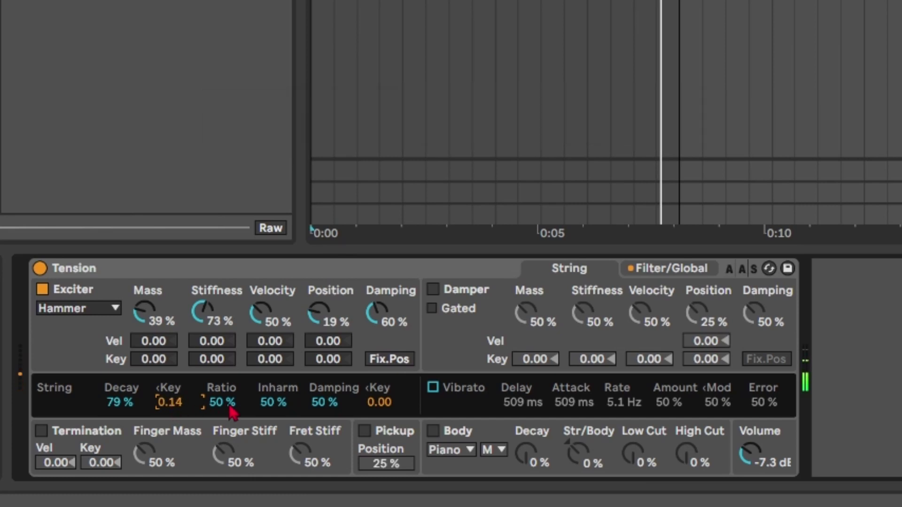
drag(230, 404, 229, 382)
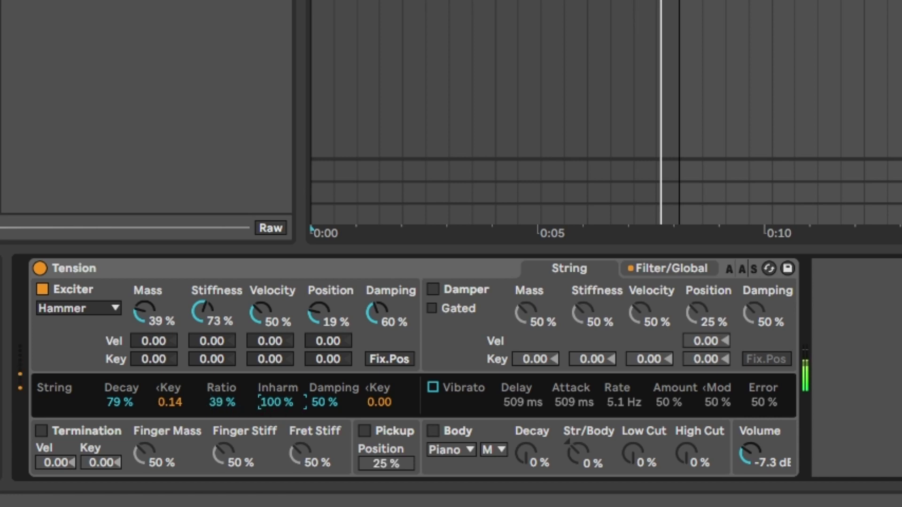
drag(276, 402, 275, 417)
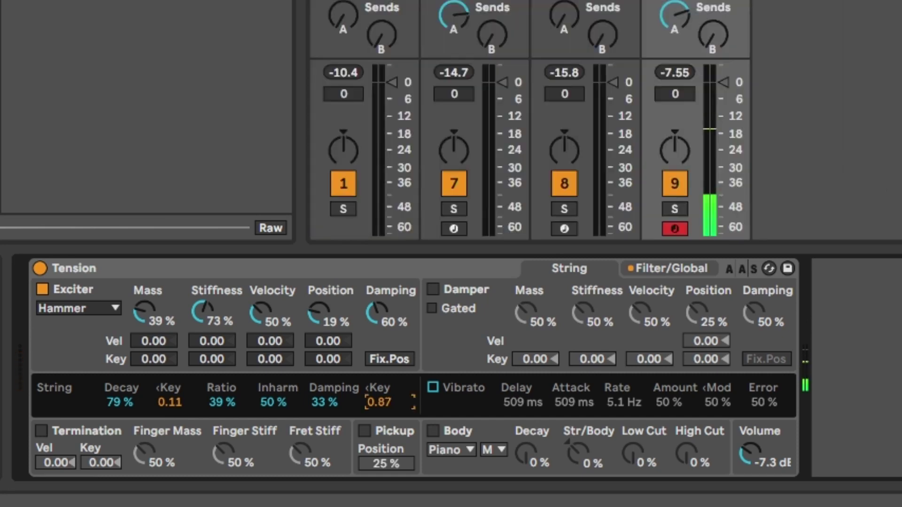
- Set the string's damping key scaling to 1.02 and its damping to 30 %
drag(379, 403, 379, 457)
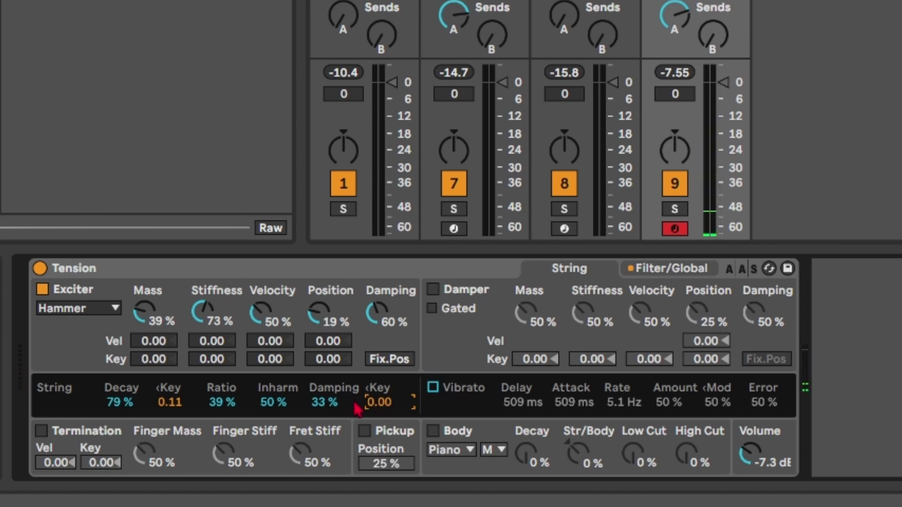
drag(380, 409, 380, 336)
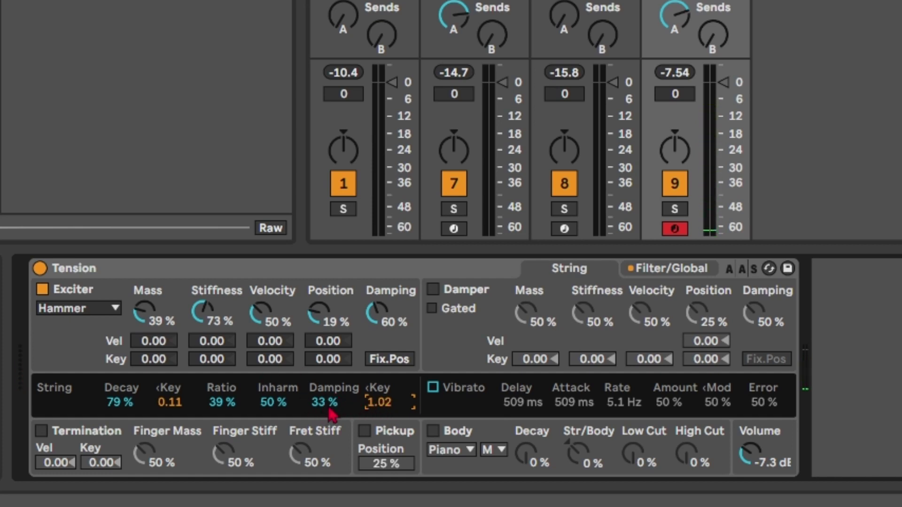
mouse_move(332, 413)
mouse_down()
mouse_move(333, 392)
mouse_move(333, 419)
mouse_up()
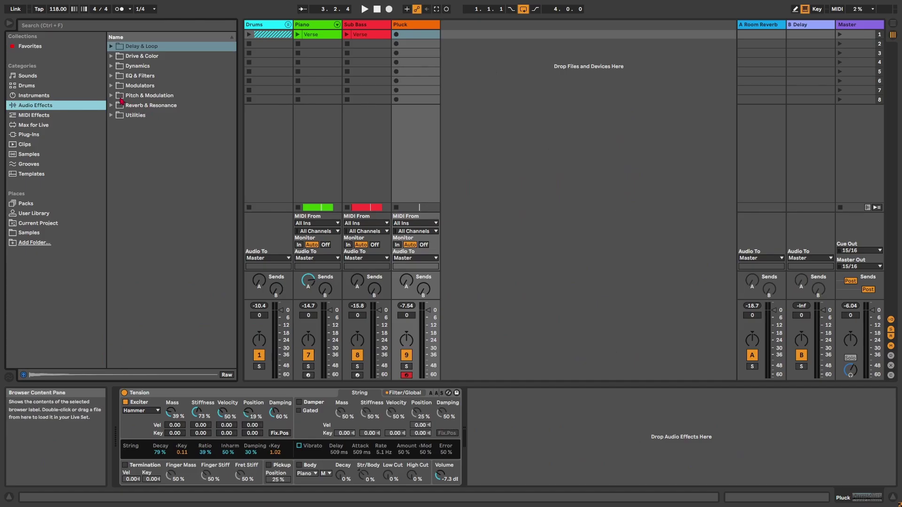
- Add a Reverb after Tension on the Pluck track and set its predelay to 5.60 ms
click(124, 105)
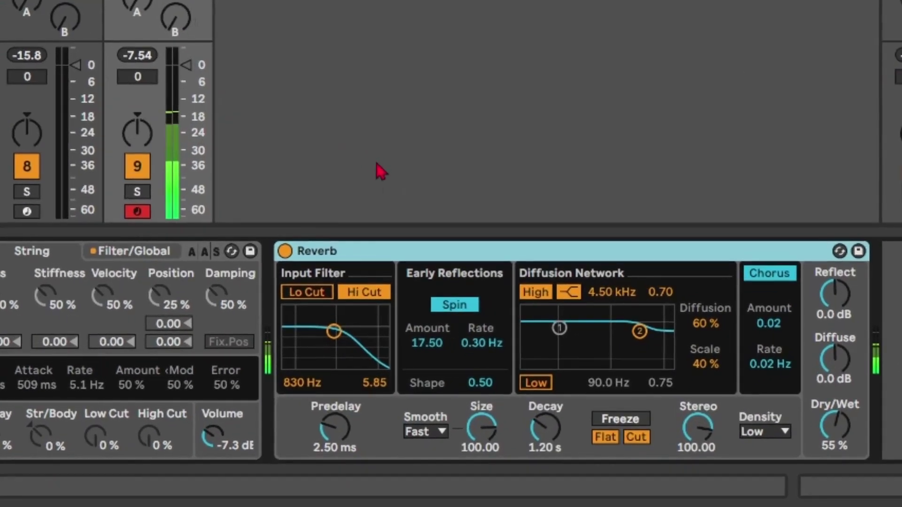
drag(408, 441, 408, 433)
drag(353, 437, 353, 431)
- Set the reverb's size to 2.74 and its decay to 2.89 s
mouse_move(481, 428)
mouse_down()
mouse_move(481, 456)
mouse_move(482, 441)
mouse_up()
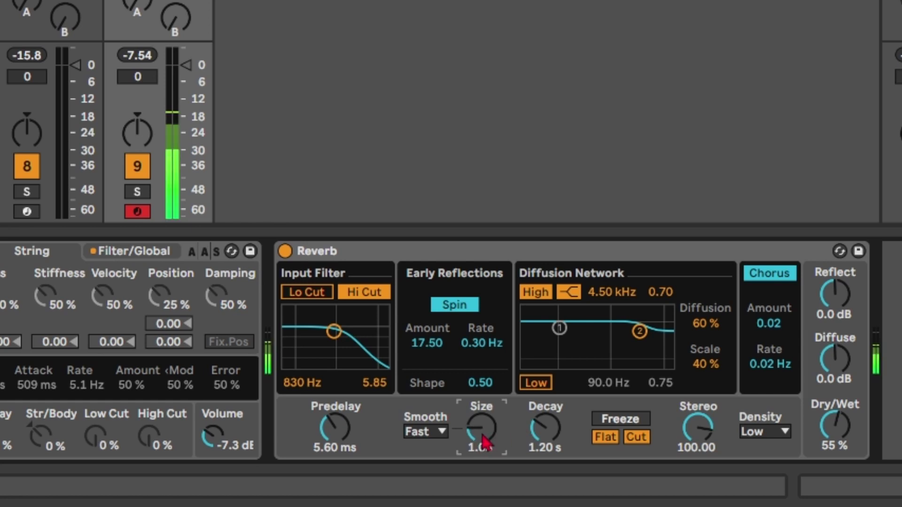
drag(540, 446, 540, 427)
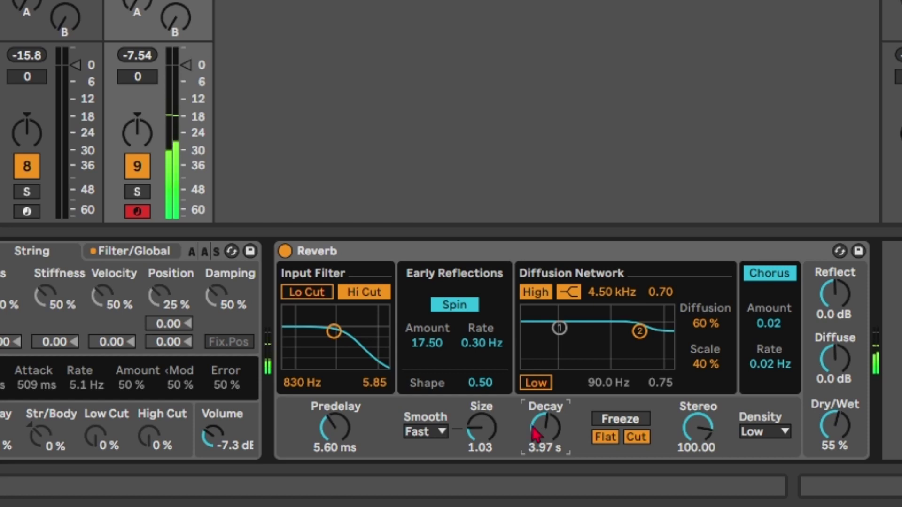
drag(534, 429, 534, 442)
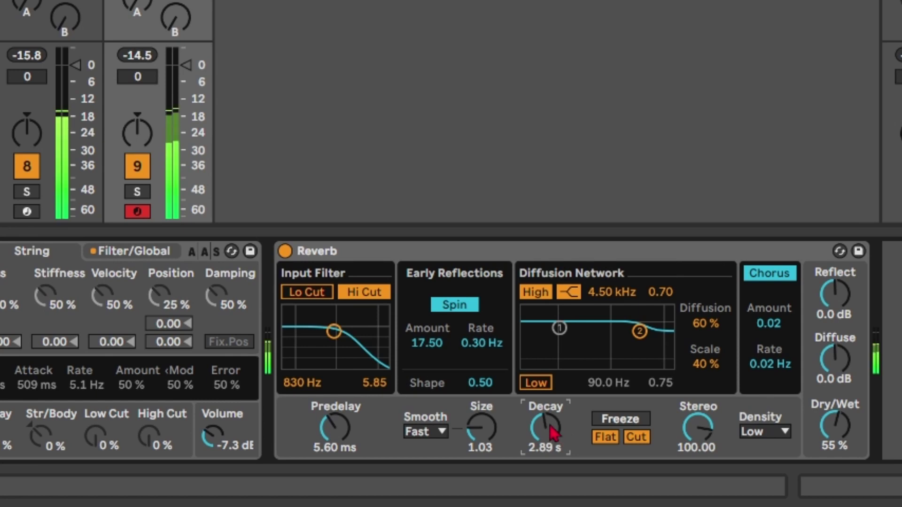
mouse_move(482, 430)
mouse_down()
mouse_move(481, 411)
mouse_move(486, 439)
mouse_up()
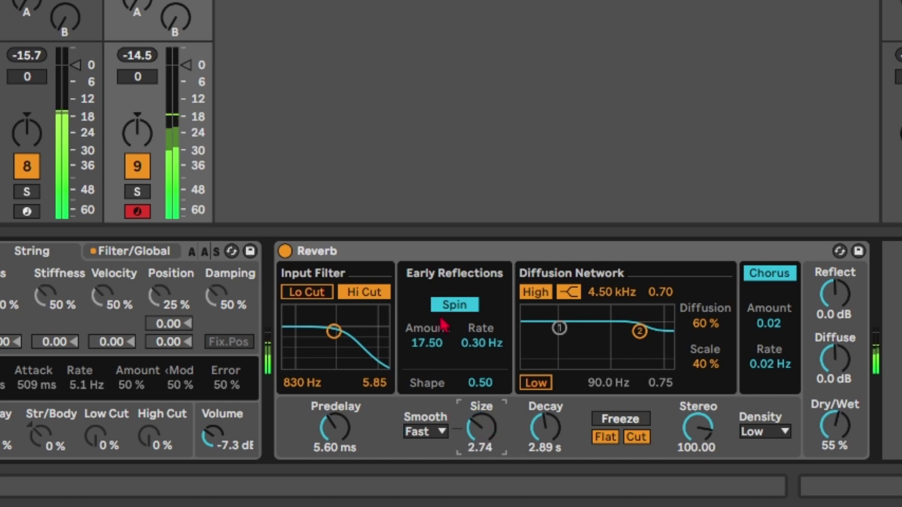
- Set the reverb's early reflections amount to 12.25, input filter to 1.79 kHz, Diffuse level to -0.9 dB and Reflect level to -1.5 dB
mouse_move(441, 353)
mouse_down()
mouse_move(441, 329)
mouse_move(436, 350)
mouse_up()
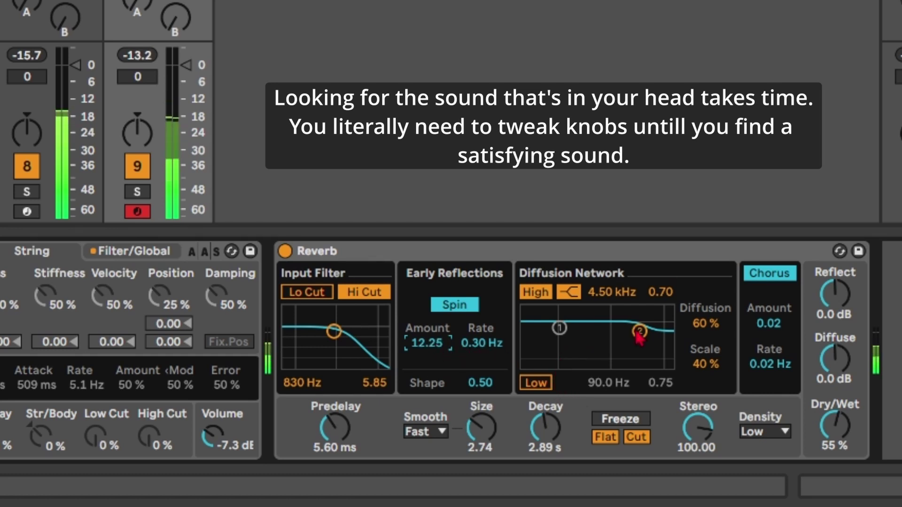
drag(334, 331, 345, 330)
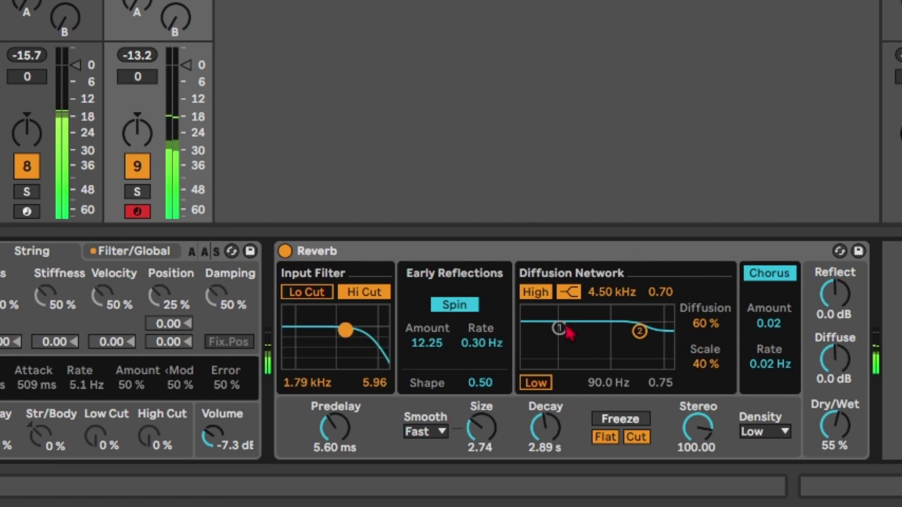
mouse_move(823, 362)
mouse_down()
mouse_move(823, 376)
mouse_move(822, 356)
mouse_up()
mouse_move(849, 308)
mouse_down()
mouse_move(845, 293)
mouse_move(843, 303)
mouse_up()
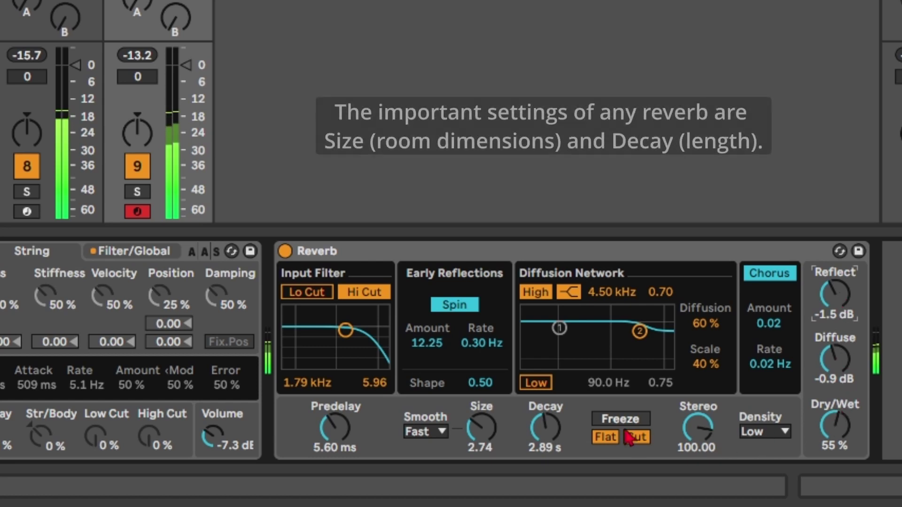
- Set the reverb's density to Mid, its size to 9.91 and its size smoothing to Slow
click(774, 431)
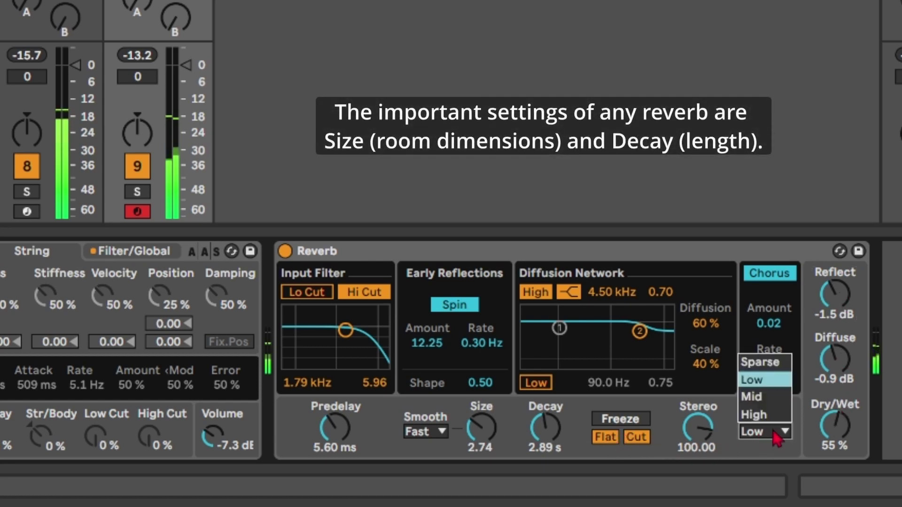
click(772, 395)
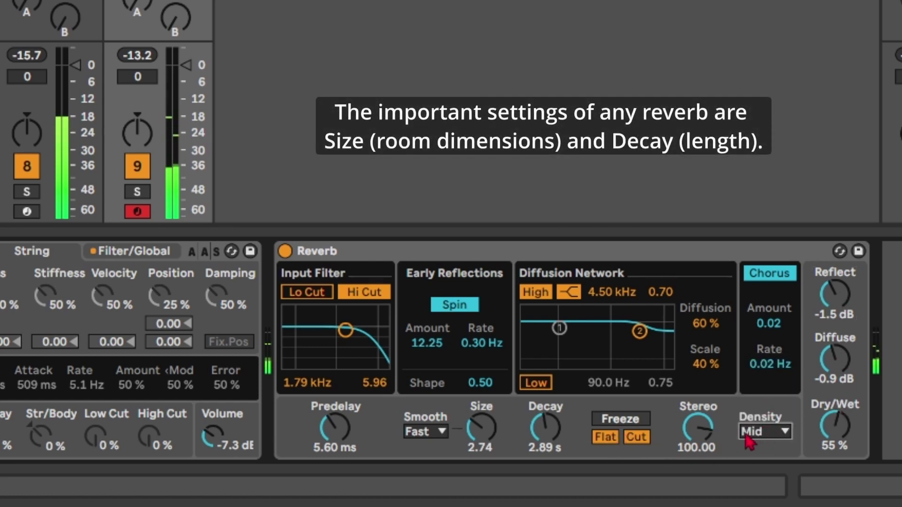
click(548, 427)
drag(488, 435, 488, 436)
click(441, 431)
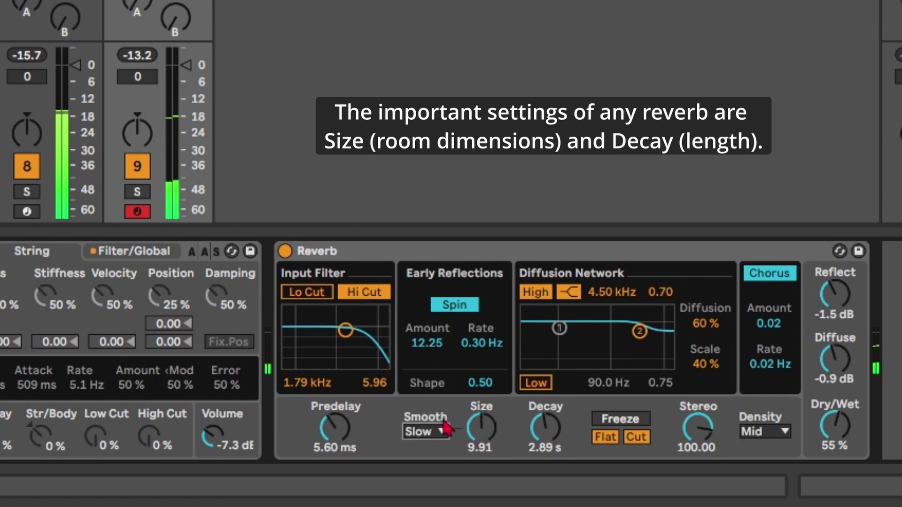
click(433, 398)
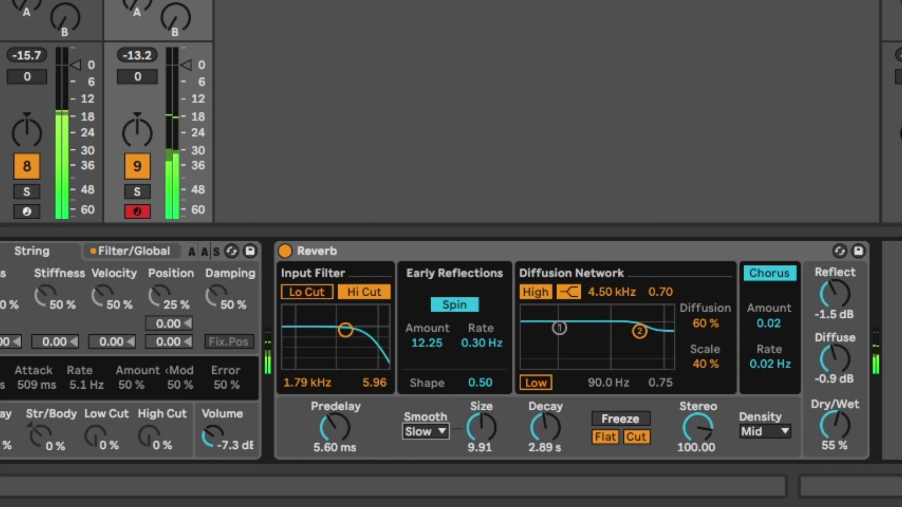
- Set the reverb's decay to 3.97 s, high shelf to 1.35 kHz, input filter to 1.23 kHz, size to 3.95 and diffusion to 83 %
drag(546, 429, 545, 412)
drag(639, 331, 615, 338)
drag(345, 330, 340, 334)
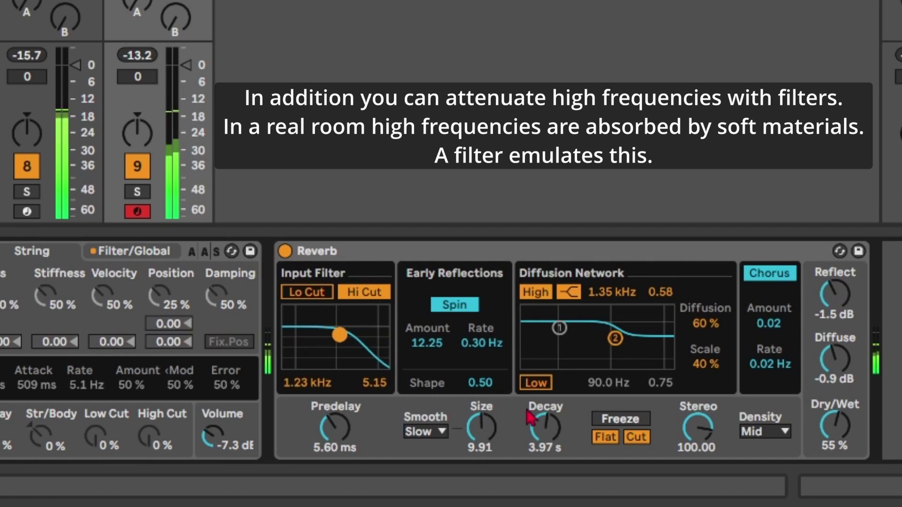
click(547, 426)
drag(495, 430, 490, 436)
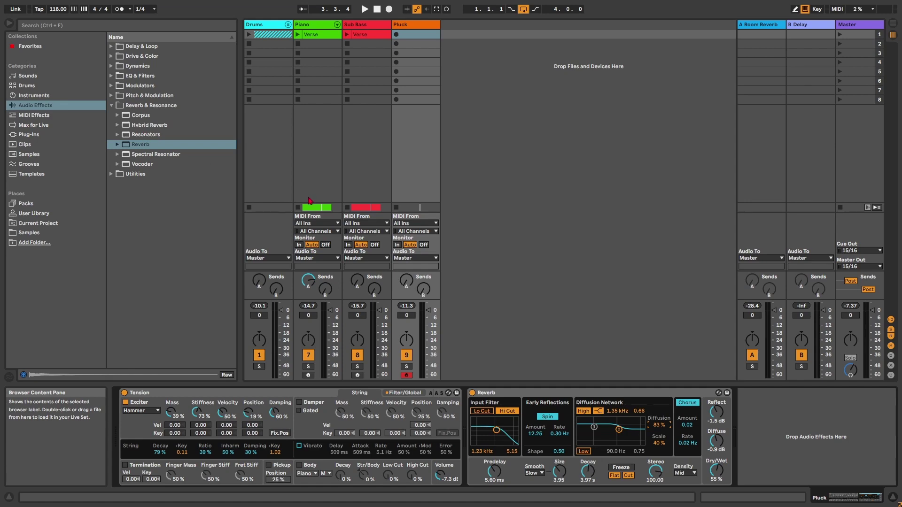
- Add a Resonators effect after the Reverb and set resonator I to note A1 with -4.16 dB gain
drag(151, 136, 770, 414)
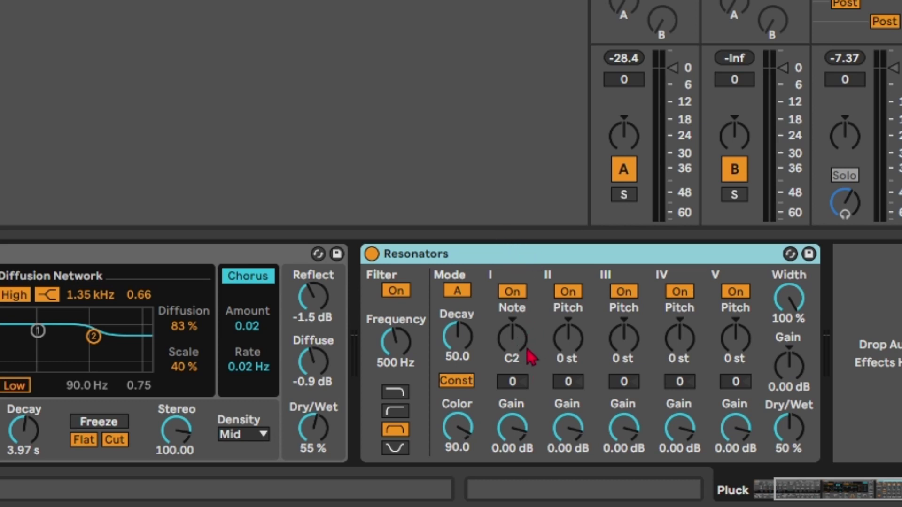
drag(521, 335, 518, 342)
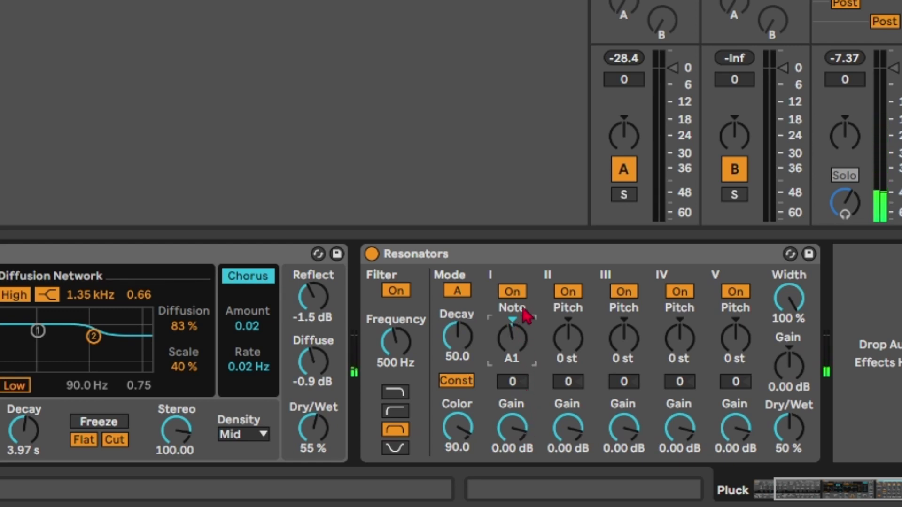
drag(512, 426, 512, 465)
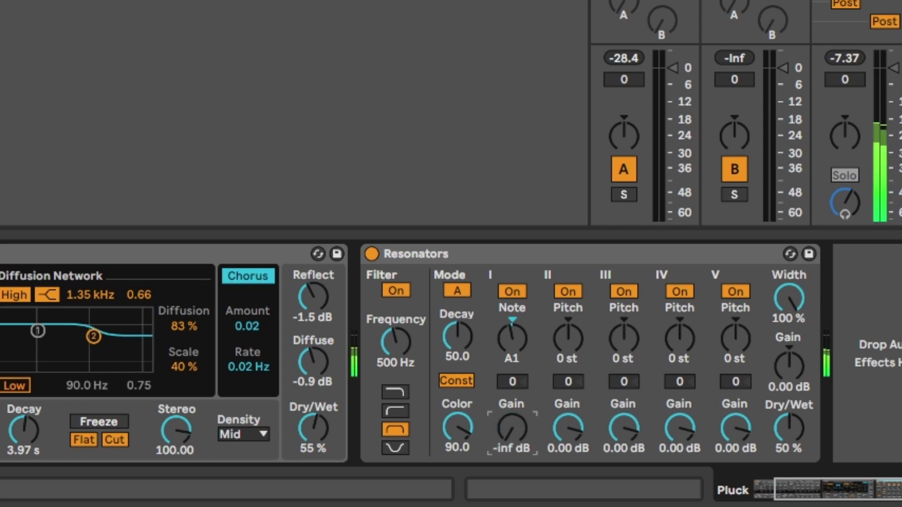
drag(517, 430, 516, 411)
drag(512, 428, 511, 455)
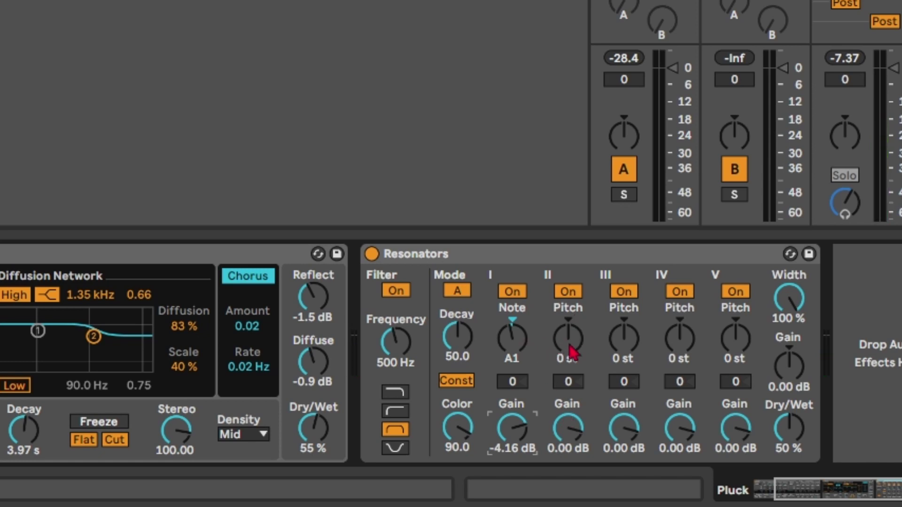
- Tune resonators II, III, IV and V to +5, +12, +7 and +24 semitones respectively
drag(569, 352, 569, 347)
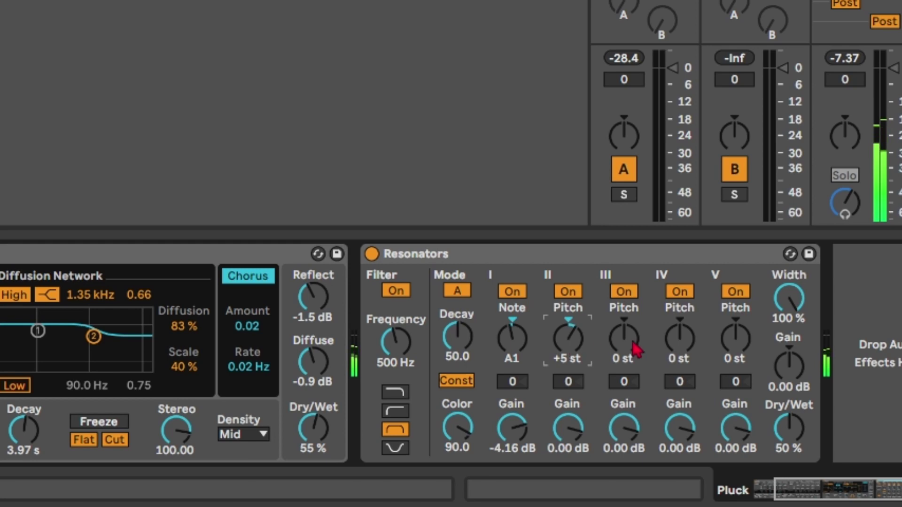
drag(633, 344, 664, 329)
drag(736, 339, 735, 310)
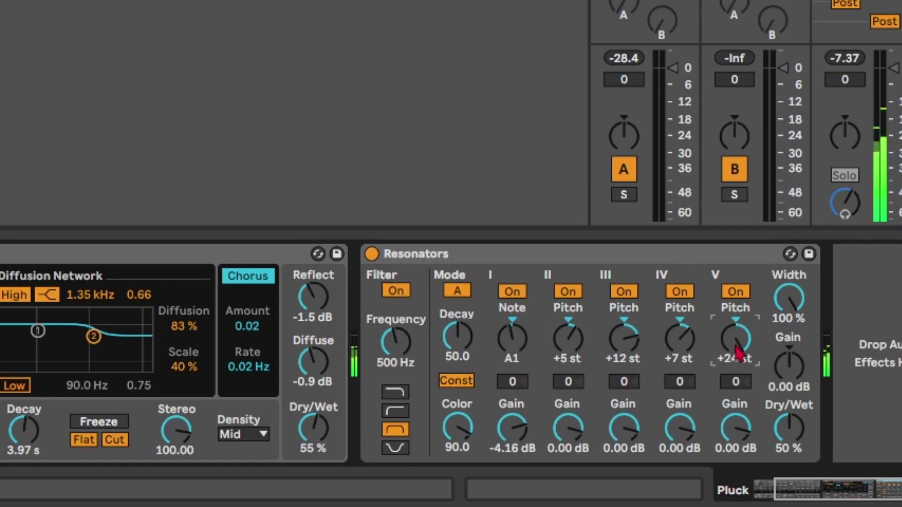
- Lower resonator I's gain to -5.43 dB and set the Resonators Dry/Wet to 100 %
drag(512, 428, 512, 433)
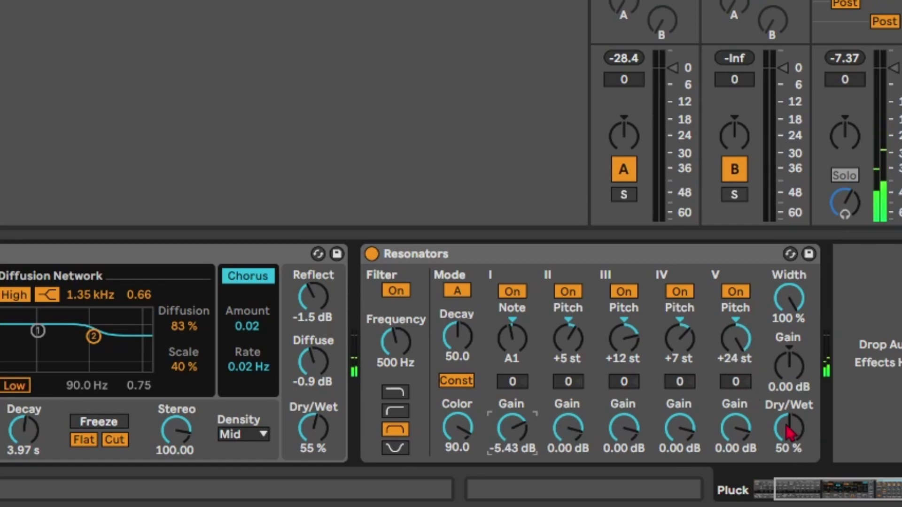
drag(784, 430, 785, 392)
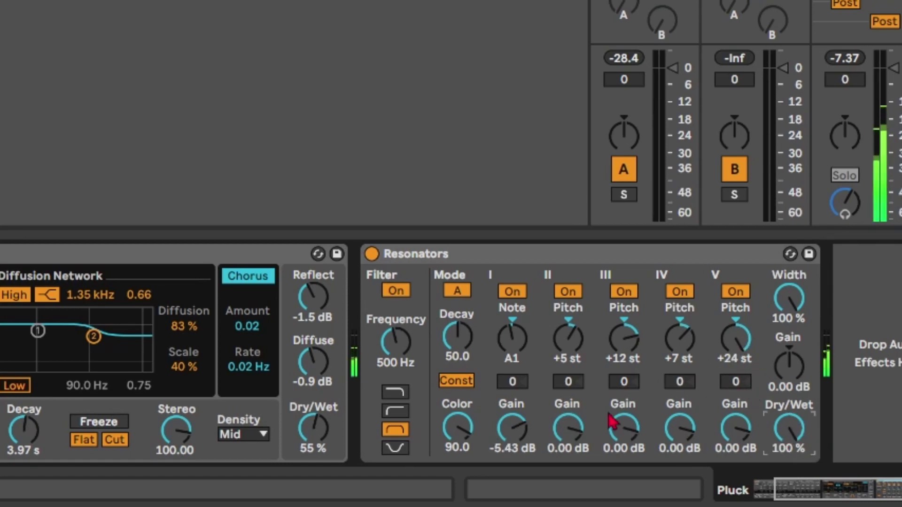
- Set resonator I's gain to -1.94 dB and tune resonators II and IV to +7 and +19 semitones
drag(523, 430, 523, 440)
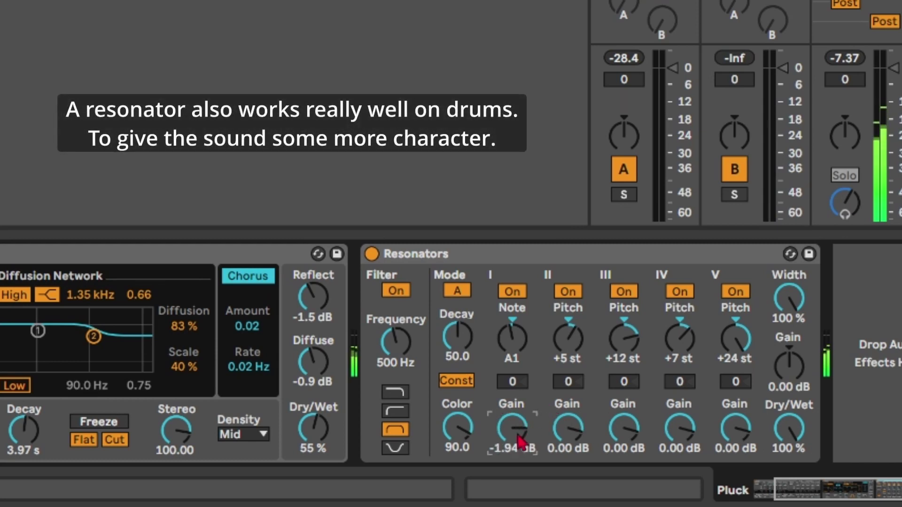
mouse_move(565, 350)
mouse_down()
mouse_move(564, 329)
mouse_move(565, 342)
mouse_up()
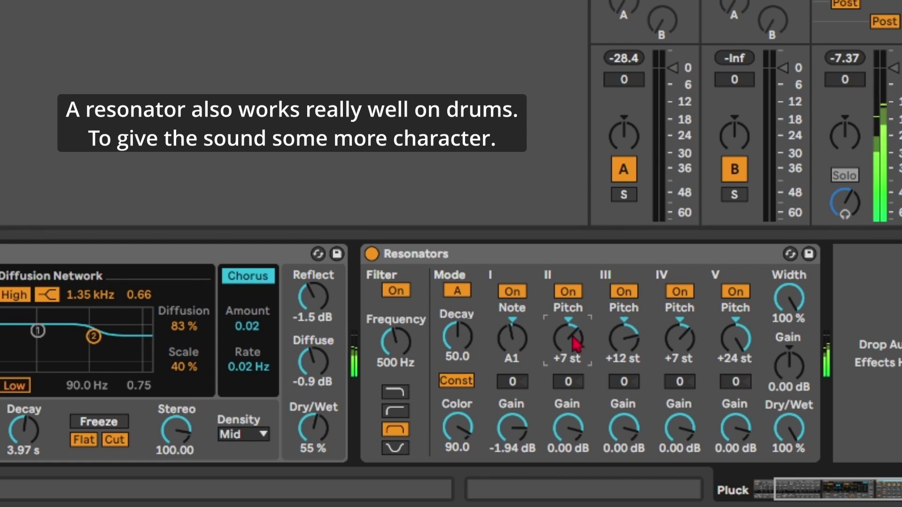
drag(679, 350, 678, 342)
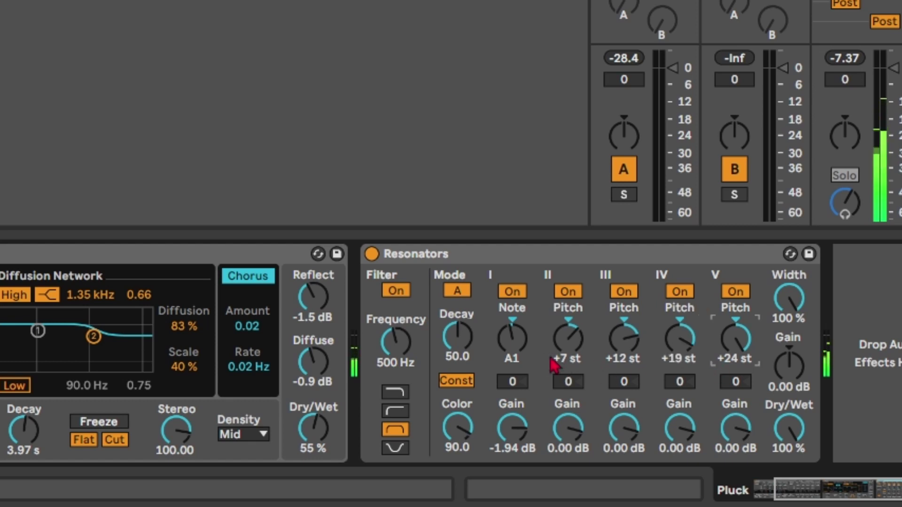
- Set the Resonators filter frequency to 686 Hz, decay to 46.8, color to 92.9, gains II–V to -4.47, -5.11, -2.89 and -2.89 dB, and Dry/Wet to 29 %
mouse_move(472, 350)
mouse_down()
mouse_move(472, 371)
mouse_move(468, 342)
mouse_move(469, 354)
mouse_up()
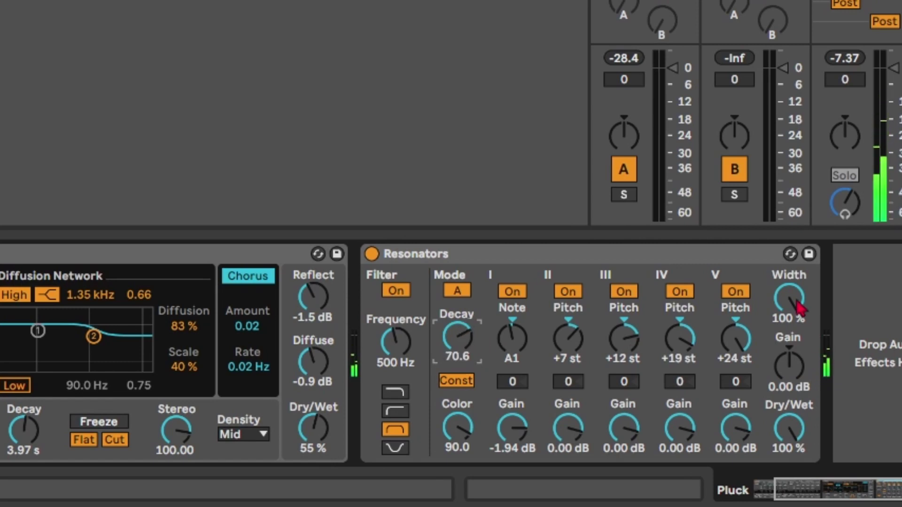
drag(799, 308, 799, 357)
key(Delete)
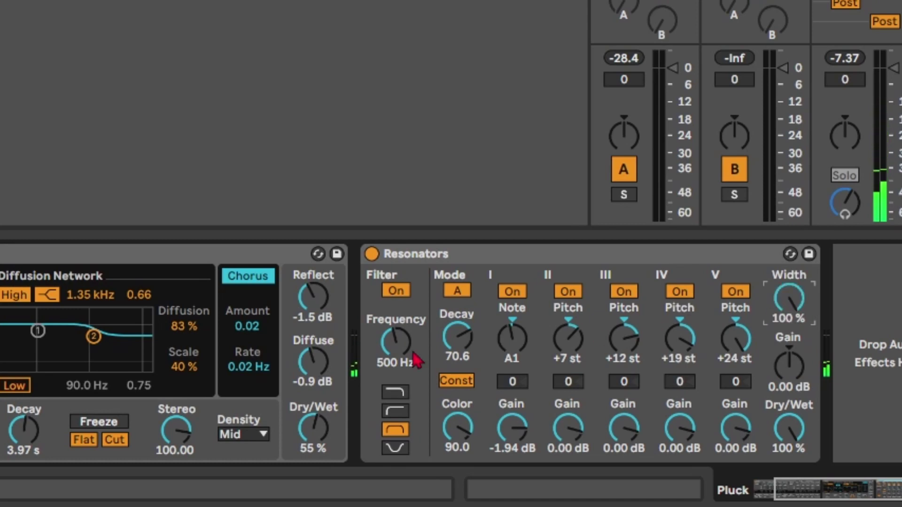
drag(416, 362, 417, 320)
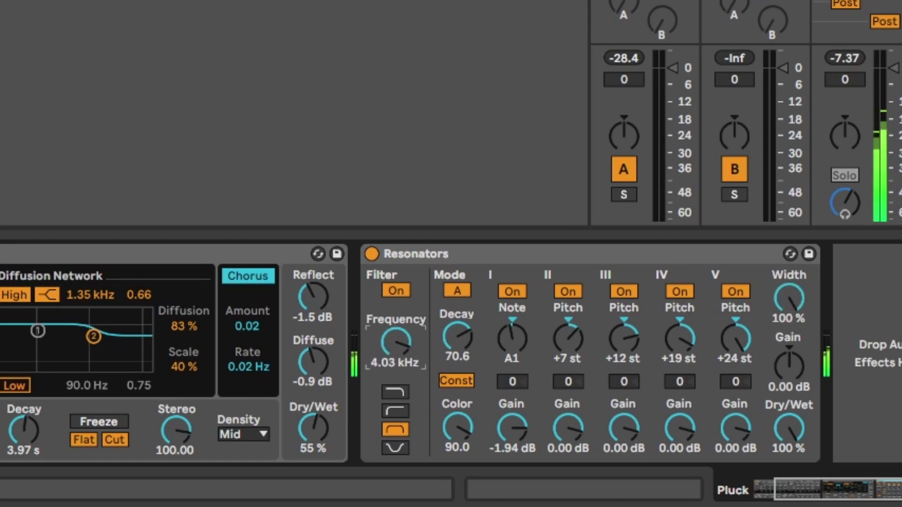
drag(789, 427, 788, 470)
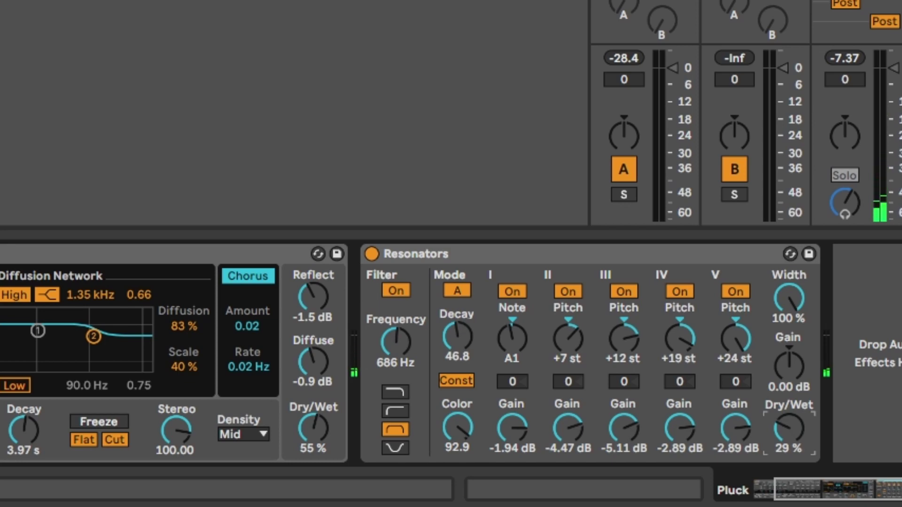
- Move the Resonators effect in front of the Reverb in the Pluck track's device chain
click(465, 256)
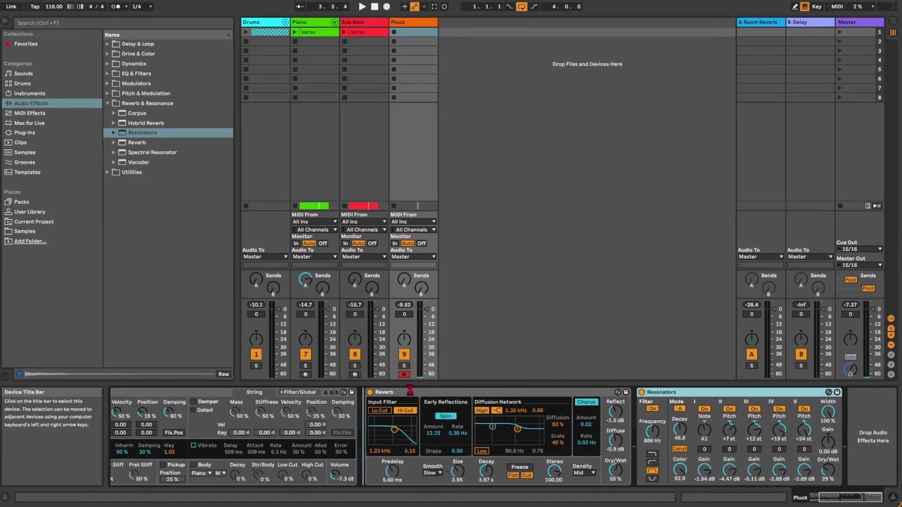
drag(410, 390, 410, 390)
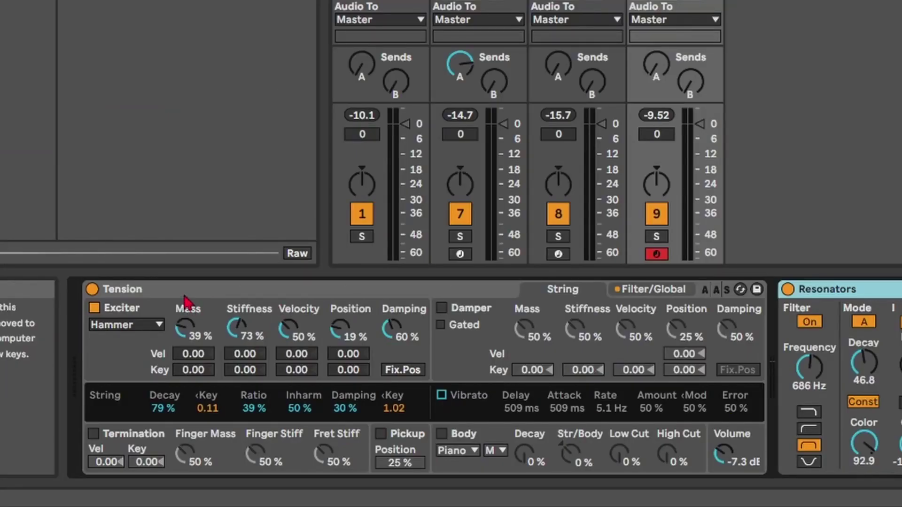
- Set Tension's exciter Mass to 36 %, Velocity to 53 % with velocity modulation 2.42, and the output volume to -12 dB
click(296, 339)
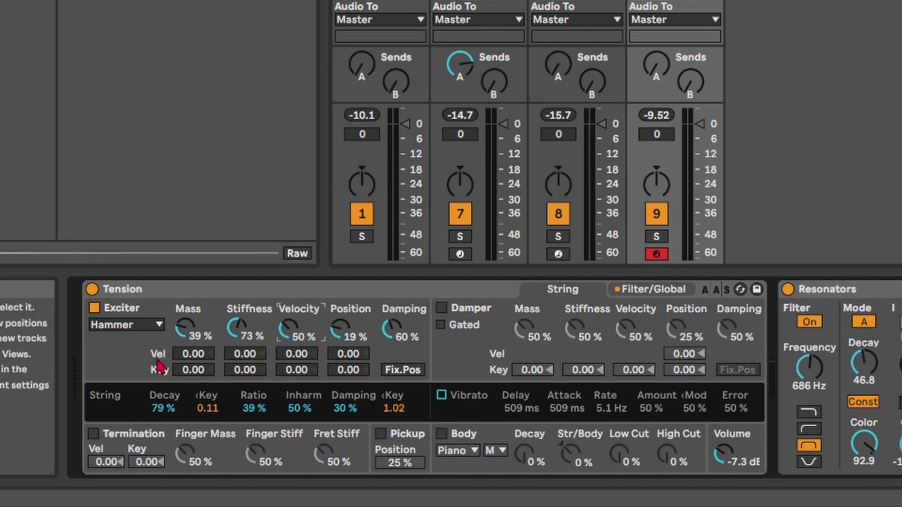
click(296, 354)
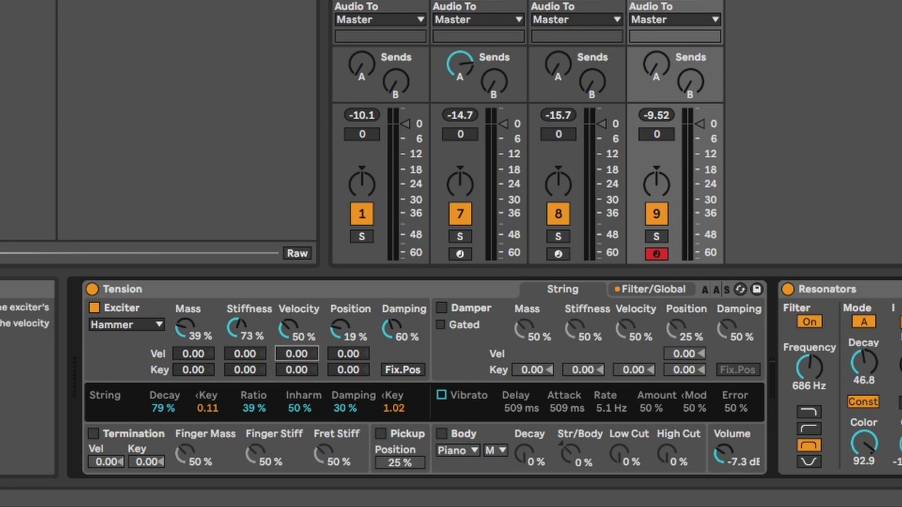
mouse_move(296, 354)
mouse_down()
mouse_move(297, 324)
mouse_move(296, 344)
mouse_up()
drag(727, 460, 727, 465)
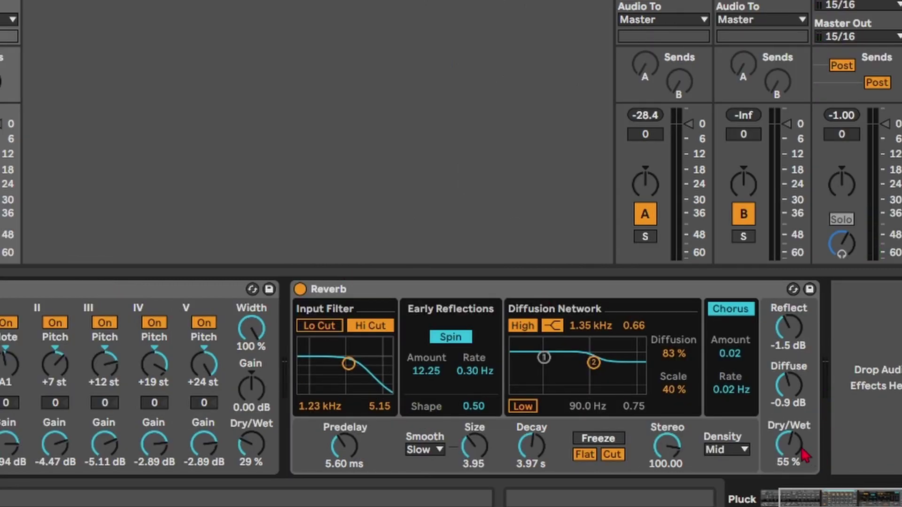
- Set the reverb's predelay to 8.74 ms, size to 14.31, decay to 2.89 s and Dry/Wet to 18 %, and the Pluck track volume to -4.0 dB
drag(788, 444, 788, 470)
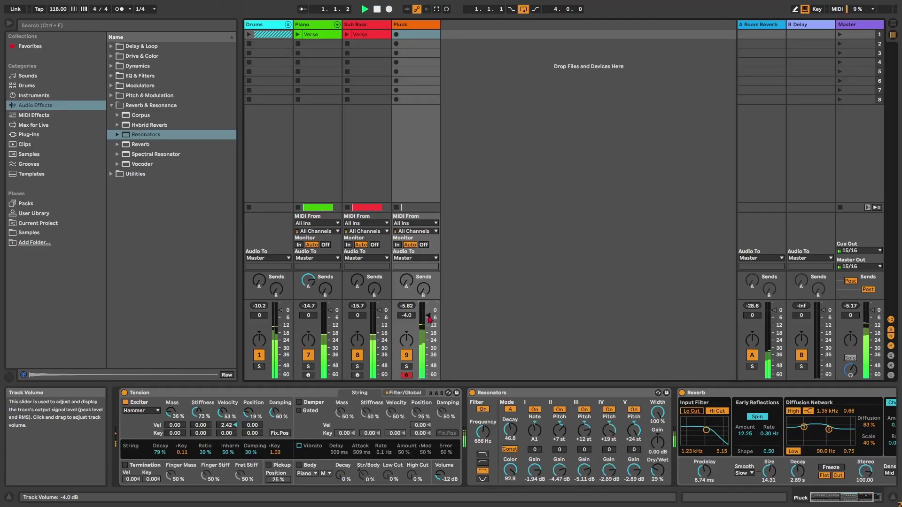
drag(700, 124, 701, 142)
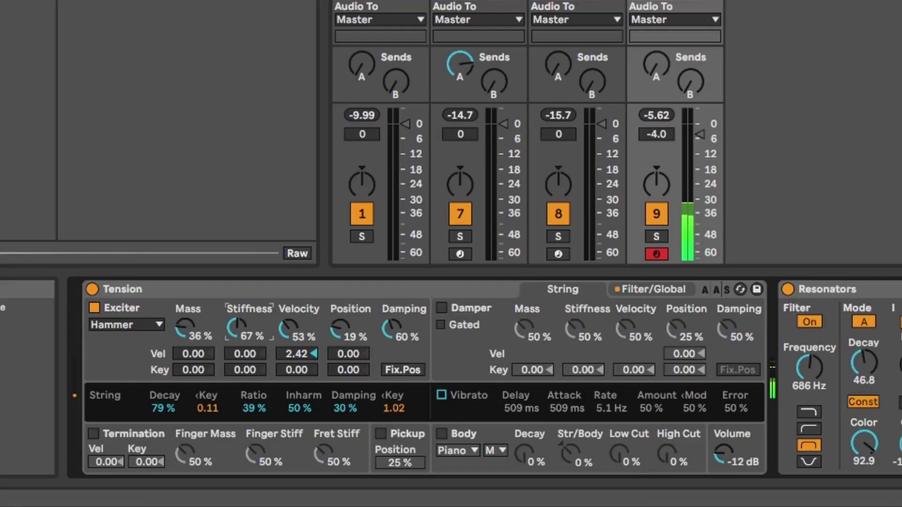
- Set Tension's exciter Stiffness to 22 % with velocity modulation 9.98, and the exciter Damping to 71 %
drag(196, 412, 197, 411)
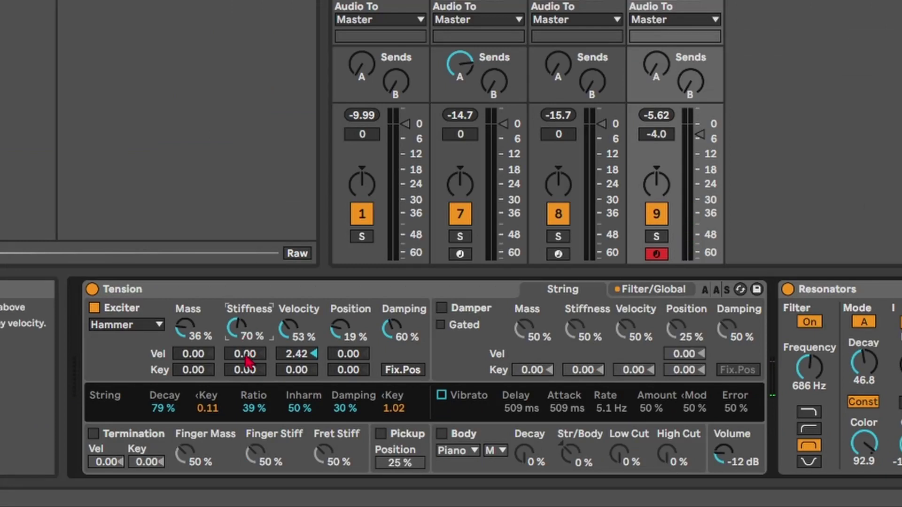
mouse_move(244, 335)
mouse_down()
mouse_move(243, 364)
mouse_move(245, 324)
mouse_up()
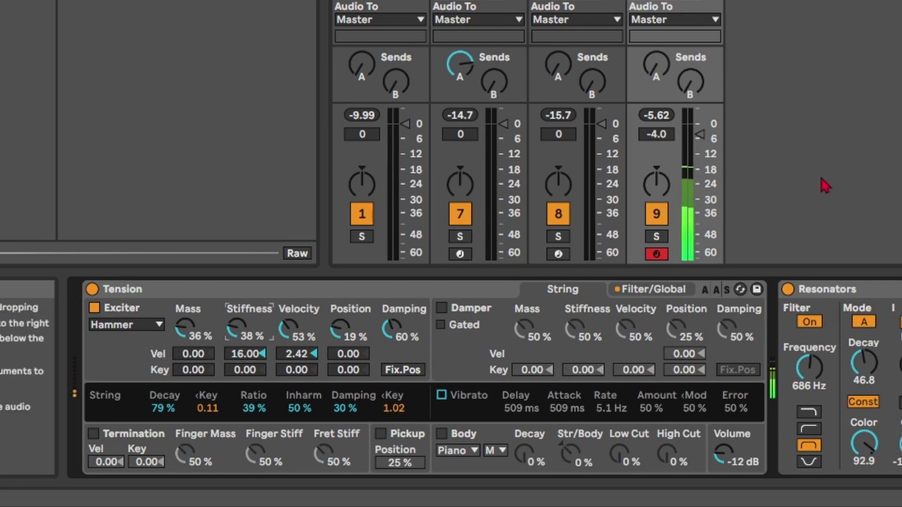
drag(240, 329, 240, 335)
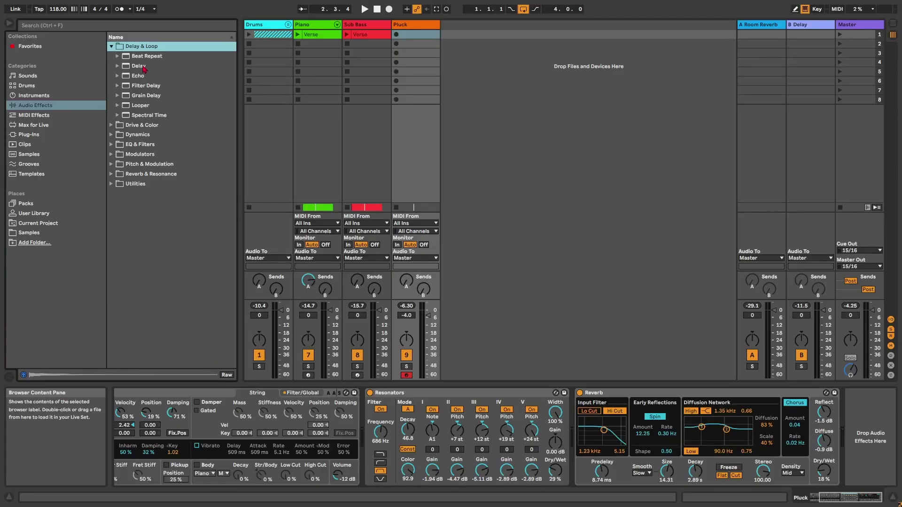
- Add a Delay effect after the Reverb and set its filter to 335 Hz with width 6.88 and its feedback to 38 %
double_click(144, 69)
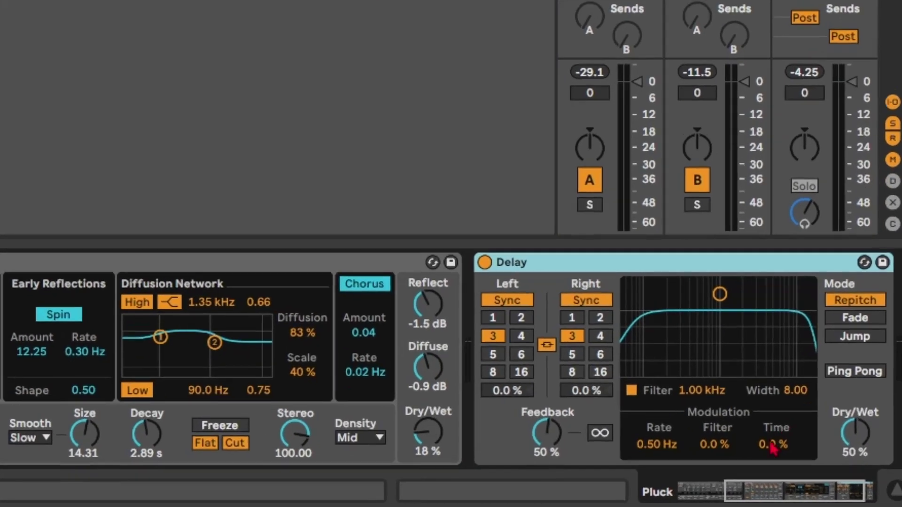
drag(720, 295, 708, 313)
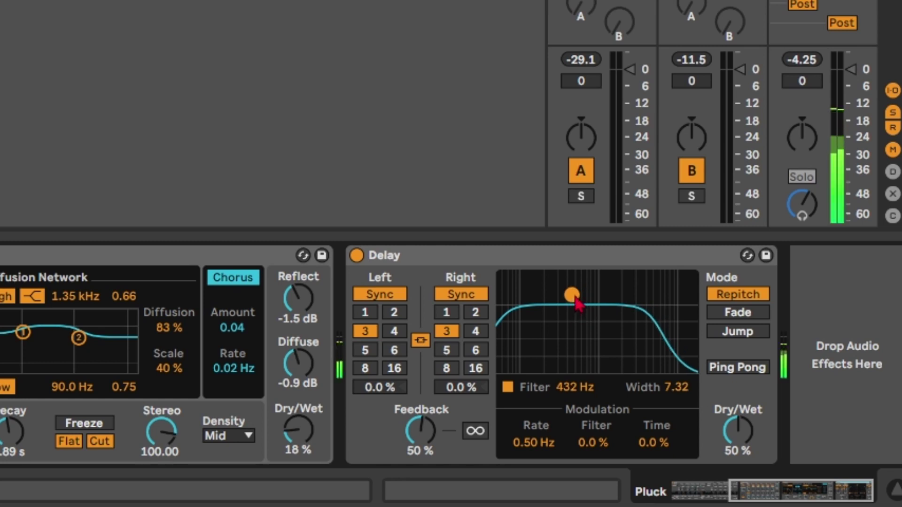
drag(576, 301, 539, 328)
drag(433, 439, 433, 458)
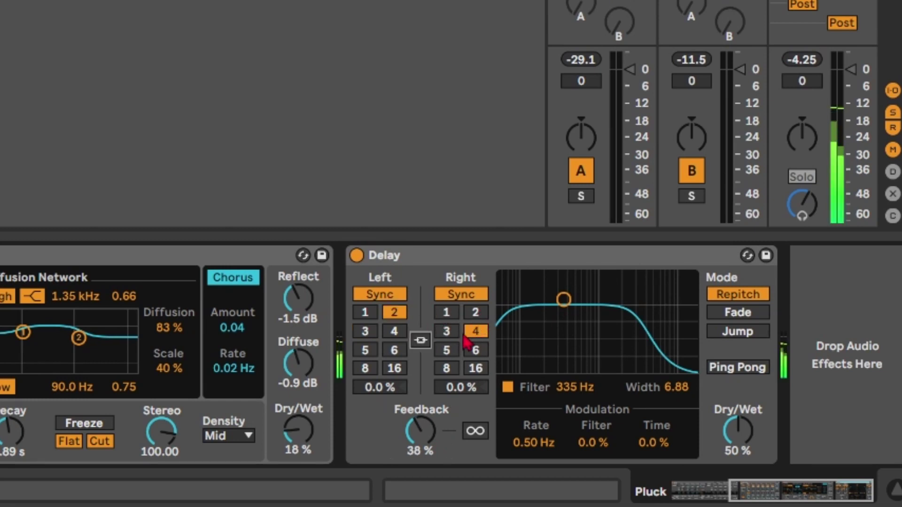
- Set the Delay's left time to 3 and right time to 4 with the channels unlinked, and lower its Dry/Wet
click(368, 331)
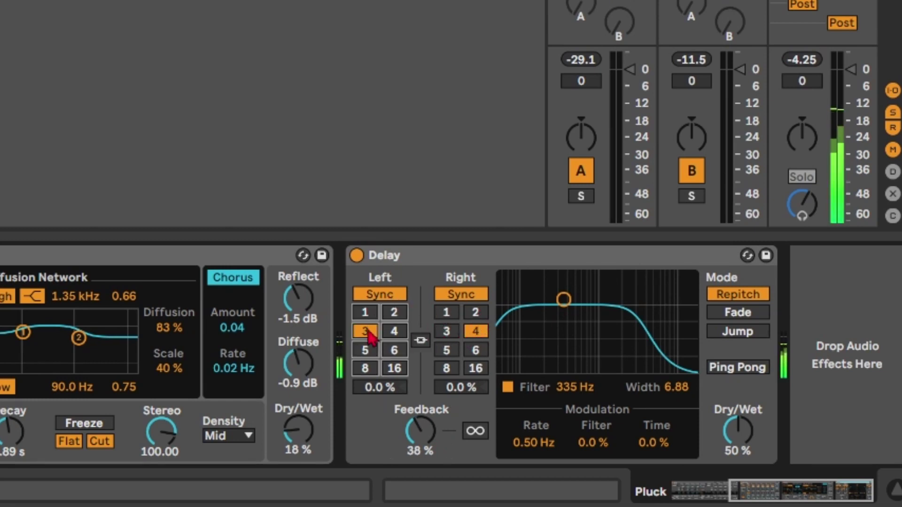
click(475, 332)
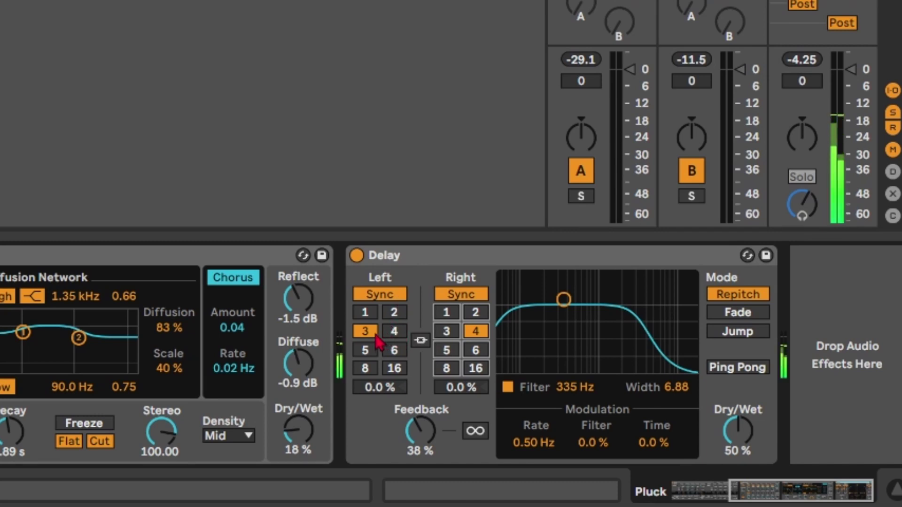
drag(737, 430, 737, 442)
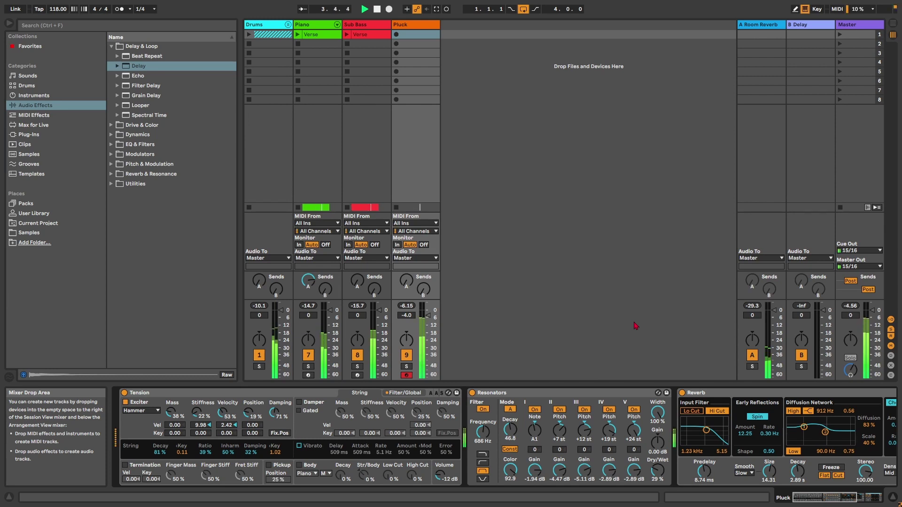
key(space)
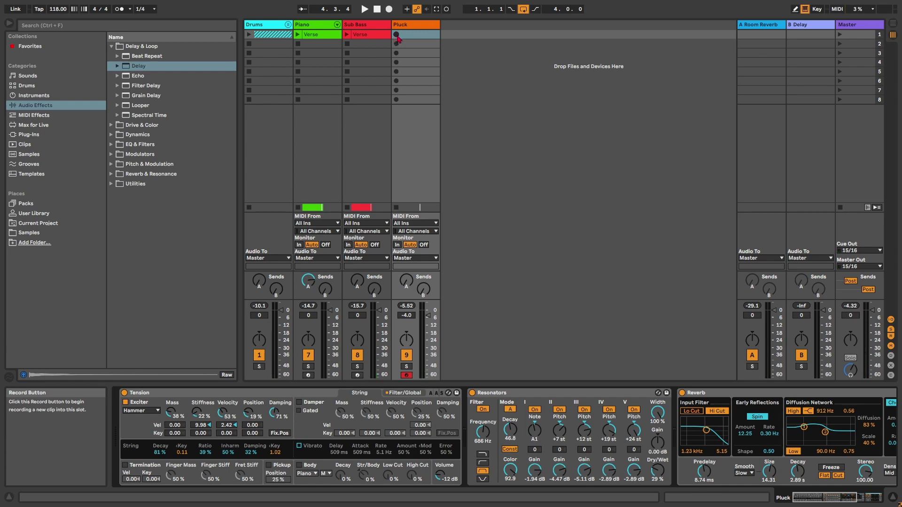
click(397, 35)
key(space)
click(406, 34)
key(Delete)
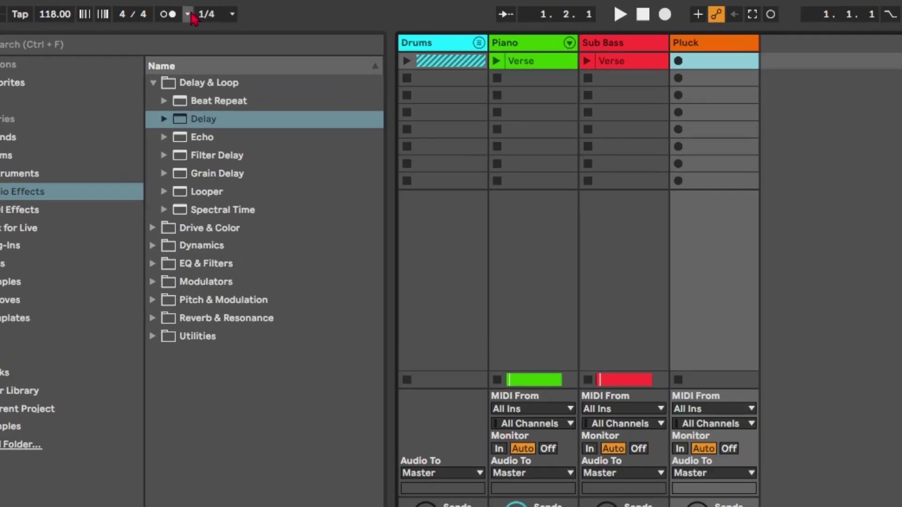
- Set the metronome count-in to 1 bar and record an eight-bar clip in the Pluck track's first slot
click(126, 9)
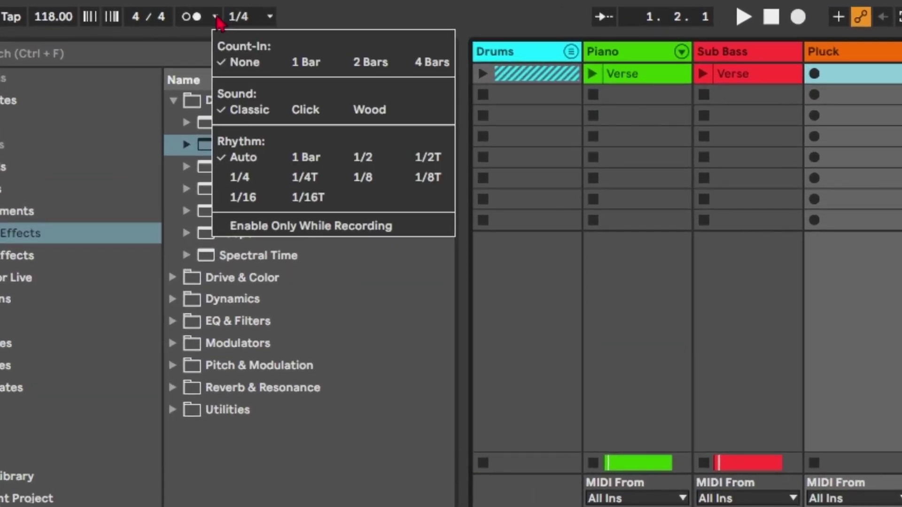
click(397, 16)
click(216, 17)
click(307, 66)
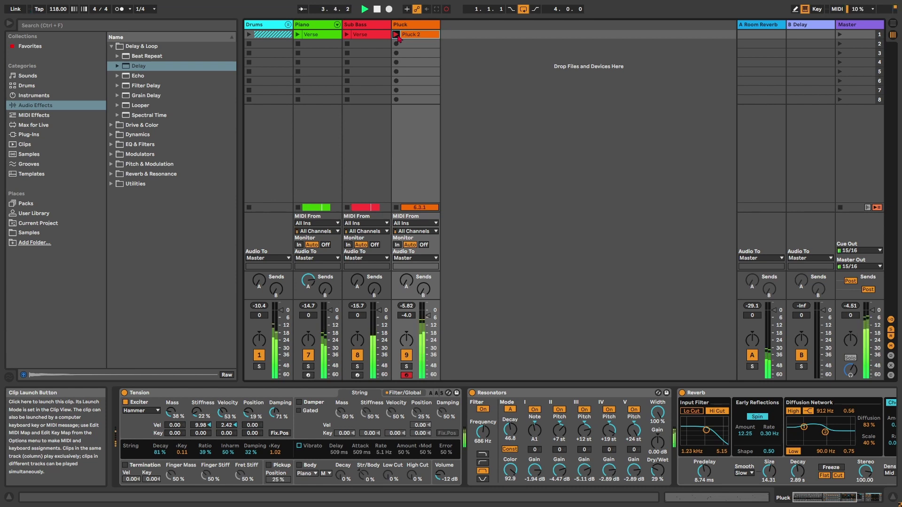
click(396, 35)
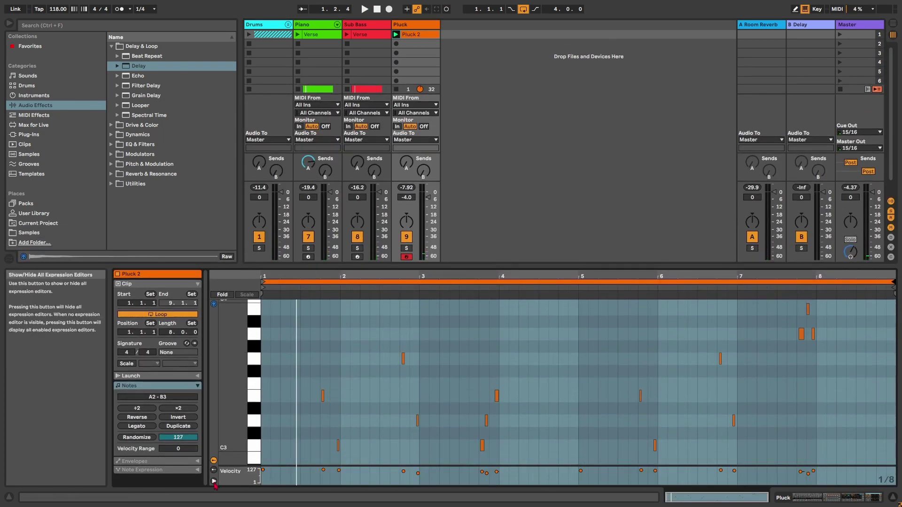
- Lower the velocity of the A2 note at the start of the Pluck clip to 88
click(262, 470)
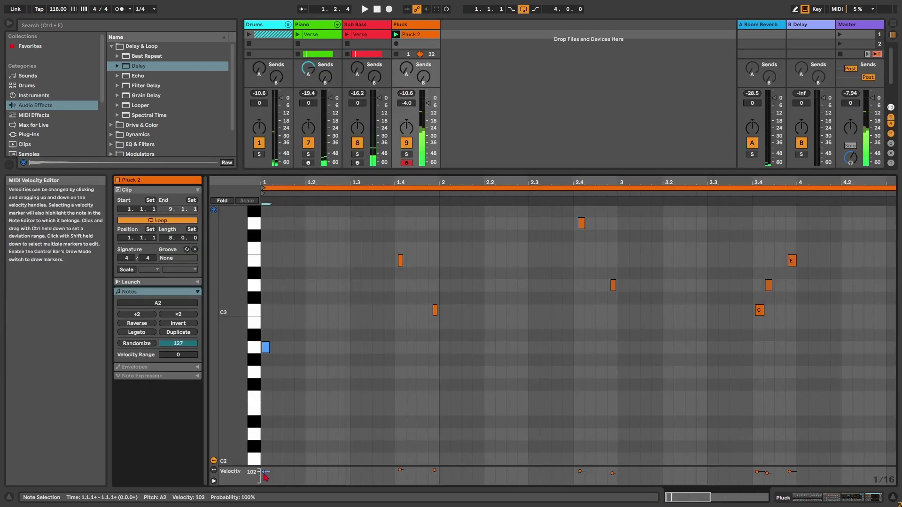
key(space)
drag(264, 474, 263, 475)
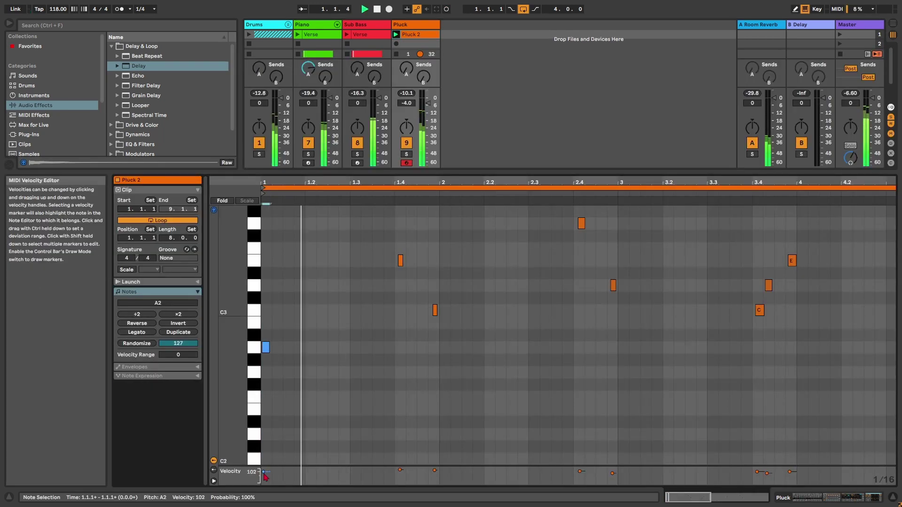
scroll(335, 390, down, 3)
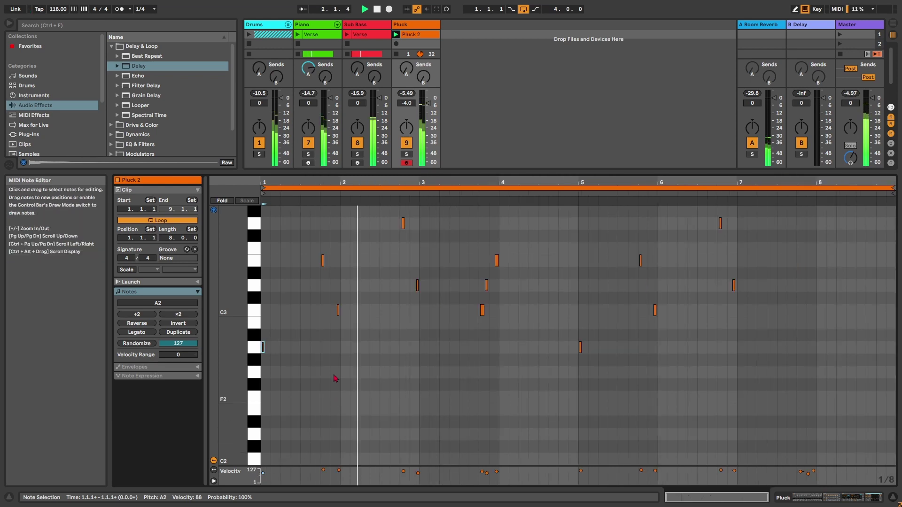
- Set the velocities of the E3 and C3 notes in bar 1 and the G3 note in bar 2 to 75, 69 and 87
key(space)
drag(322, 260, 324, 262)
key(space)
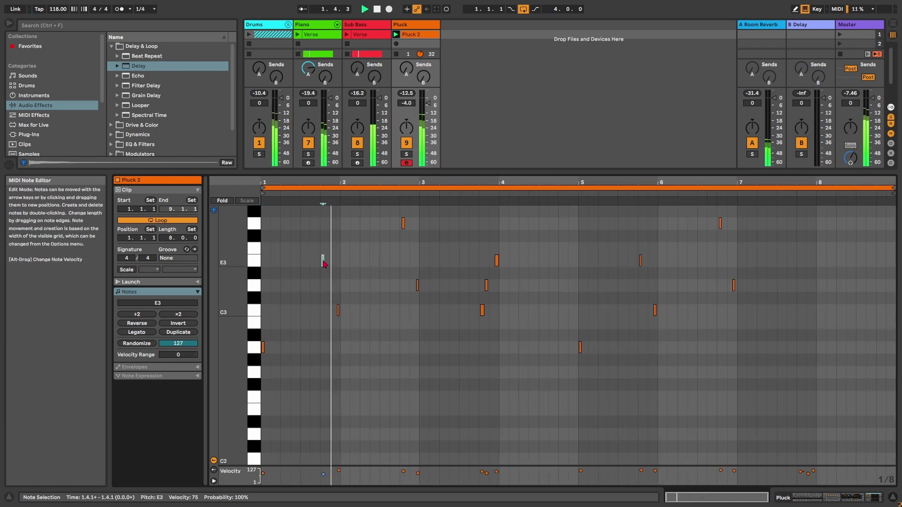
drag(338, 310, 338, 316)
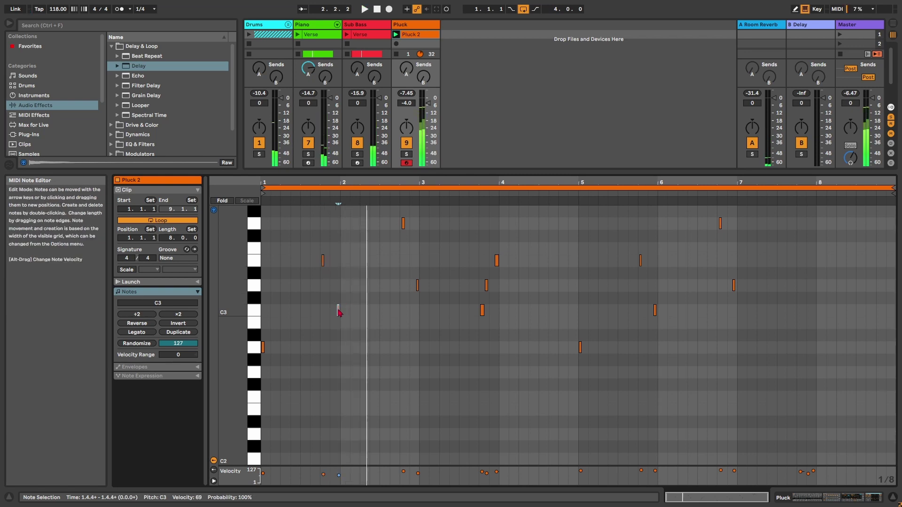
key(space)
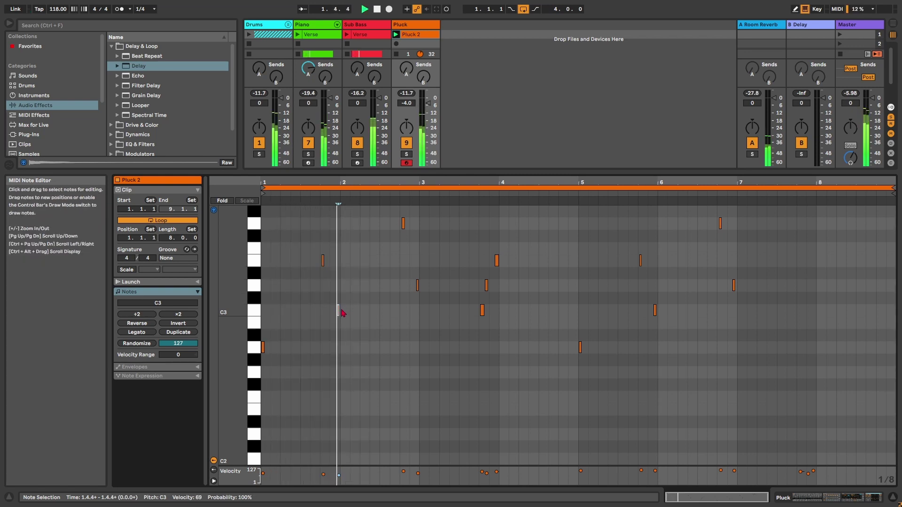
scroll(432, 301, up, 2)
click(404, 244)
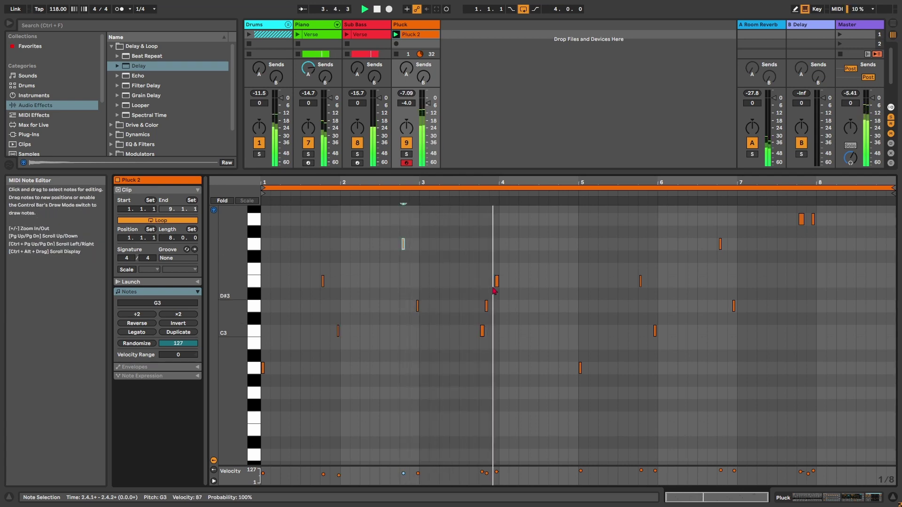
- Lower the velocity of the E3 note at the end of bar 3 in the Pluck clip
scroll(500, 296, down, 2)
scroll(497, 294, up, 3)
drag(399, 262, 370, 286)
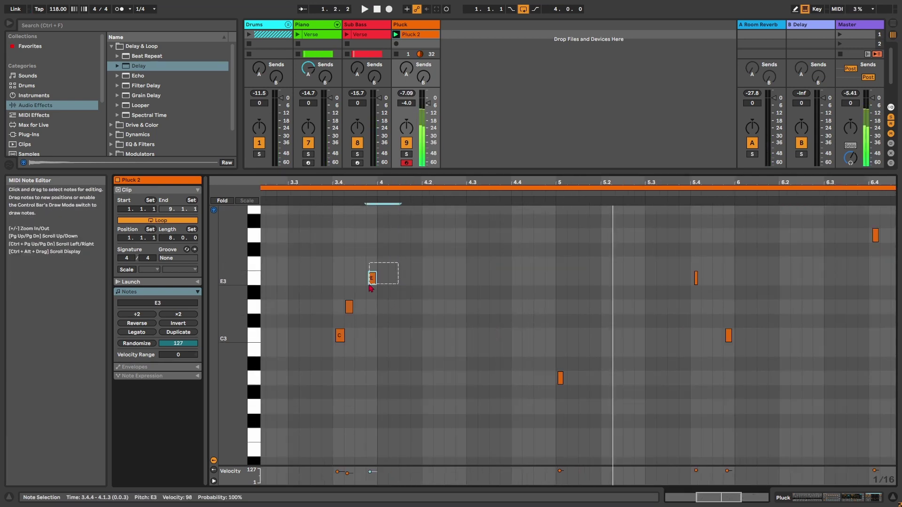
click(373, 278)
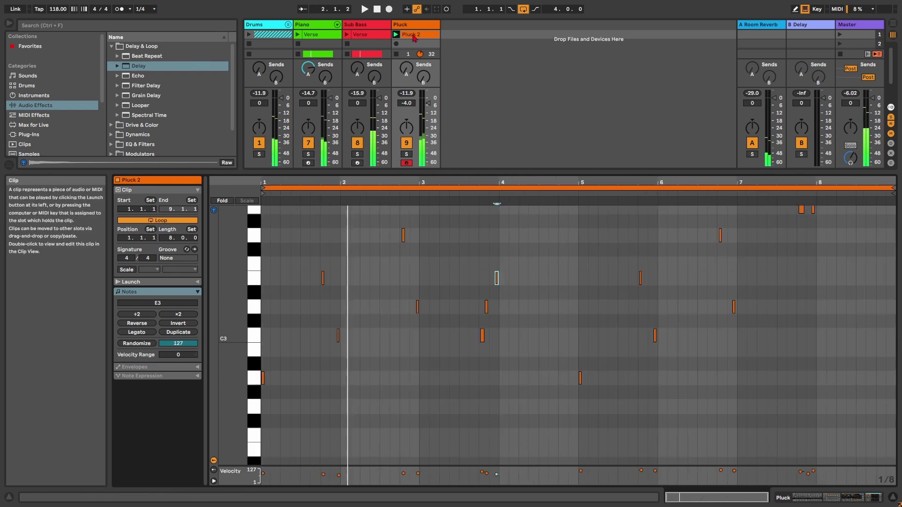
- Move the Pluck clip from the Session into the Arrangement, placing it on the Pluck track at bar 1
key(Tab)
scroll(329, 129, down, 5)
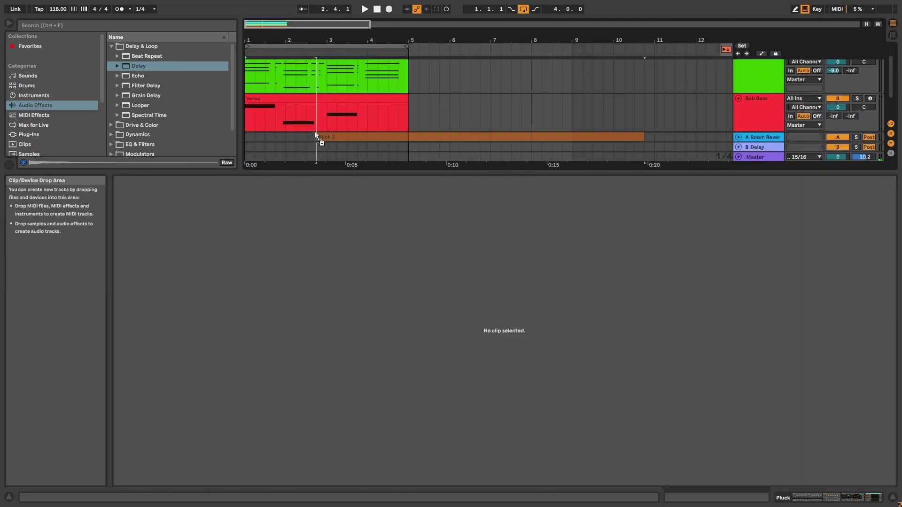
click(323, 104)
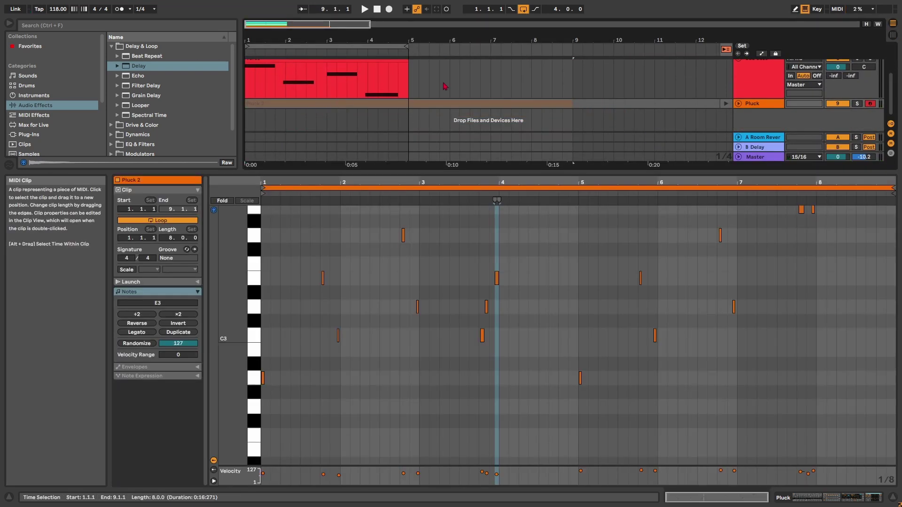
- Duplicate the four-bar Drums, Piano and Sub Bass clips to fill eight bars, and extend the arrangement loop to eight bars
drag(446, 40, 363, 30)
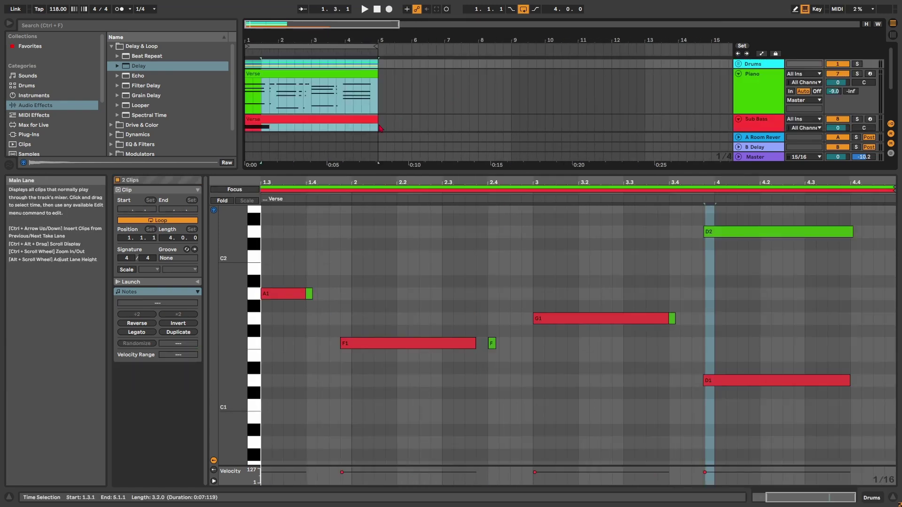
drag(379, 126, 201, 77)
key(ctrl+d)
drag(380, 63, 245, 66)
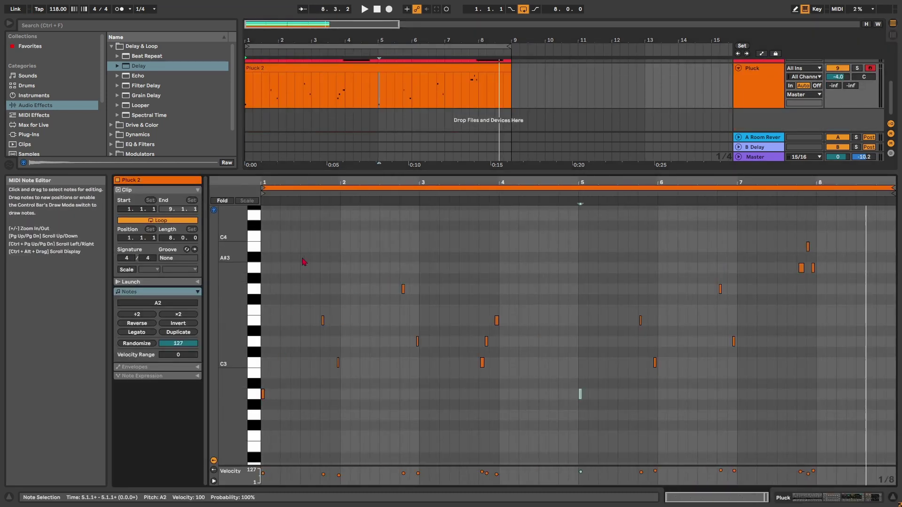
- Quantize the starts of all Pluck clip notes to 1/16 with a reduced amount, and play back the arrangement
key(ctrl+a)
key(ctrl+shift+u)
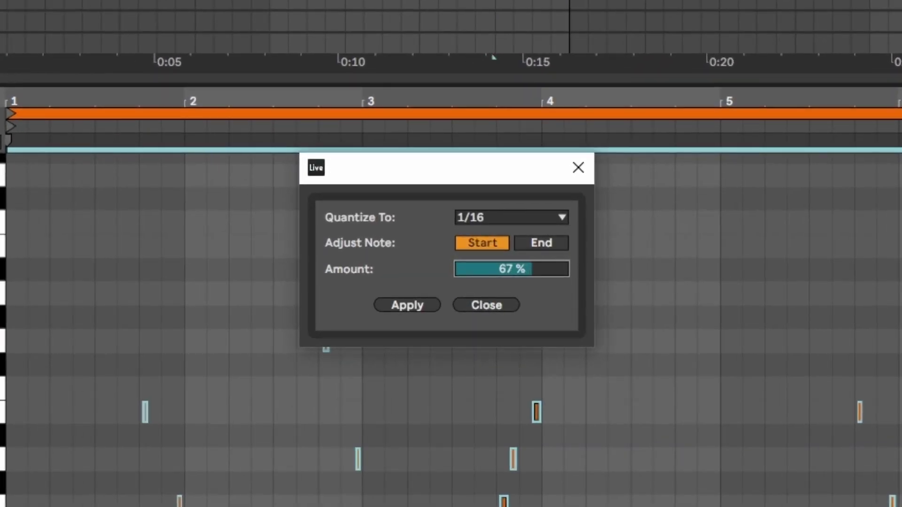
key(space)
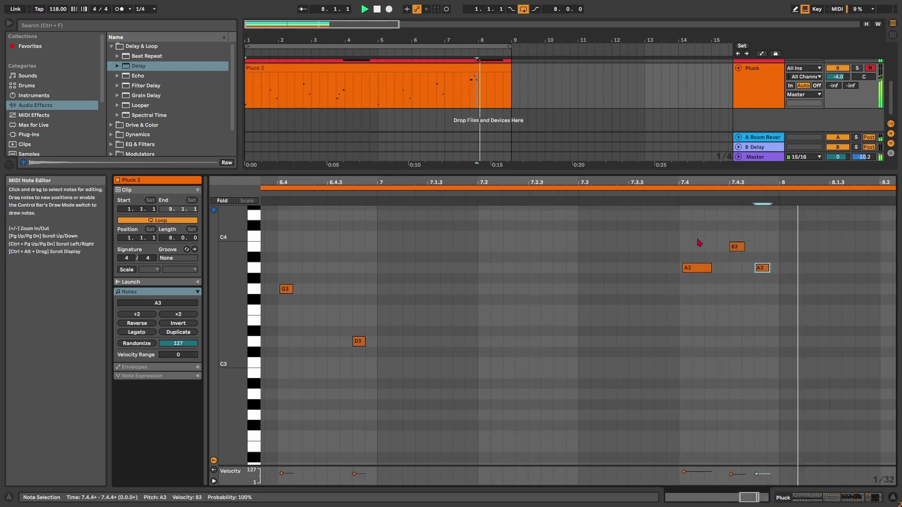
- Raise the velocity of the last A3 note in bar 7 of the Pluck clip slightly and stop playback
key(space)
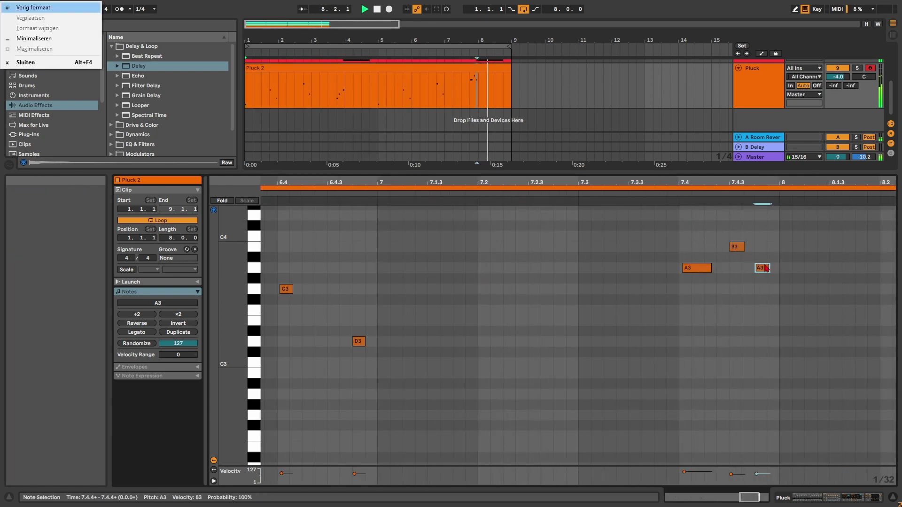
click(671, 189)
click(671, 191)
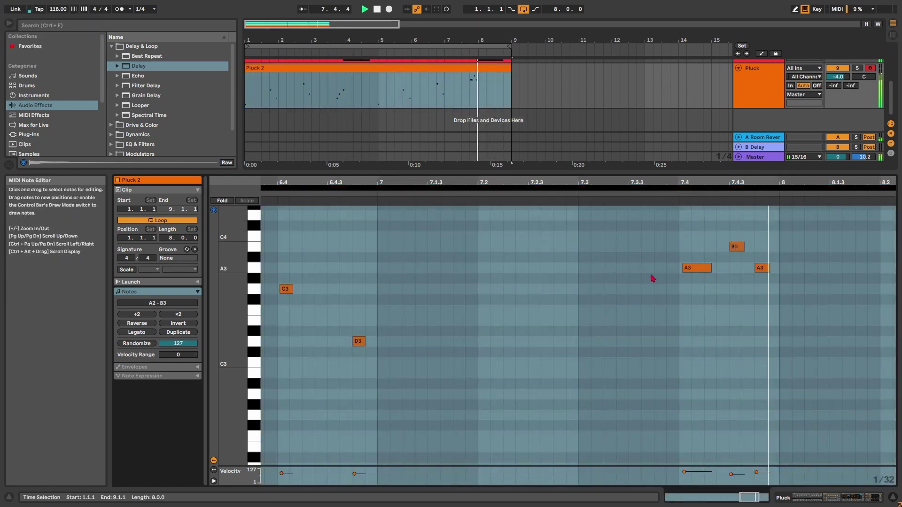
scroll(652, 278, down, 5)
key(space)
scroll(642, 283, up, 2)
scroll(640, 296, down, 5)
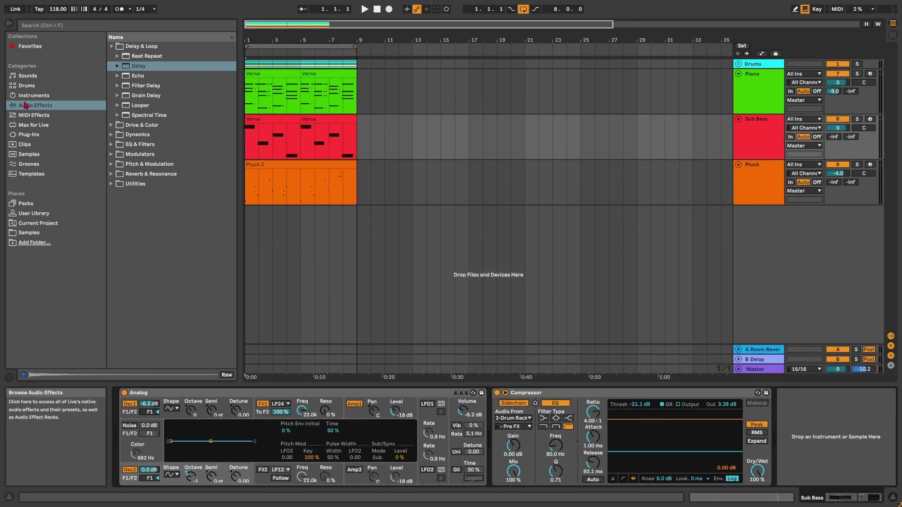
- Load Operator on a new FM Bass track between Sub Bass and Pluck, and raise oscillator B's level to -9.2 dB
click(34, 96)
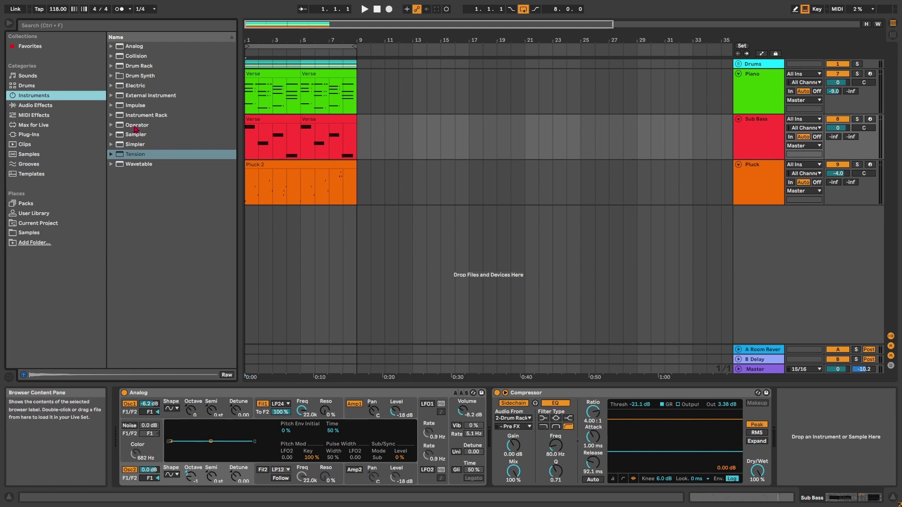
drag(135, 129, 398, 182)
drag(772, 243, 651, 249)
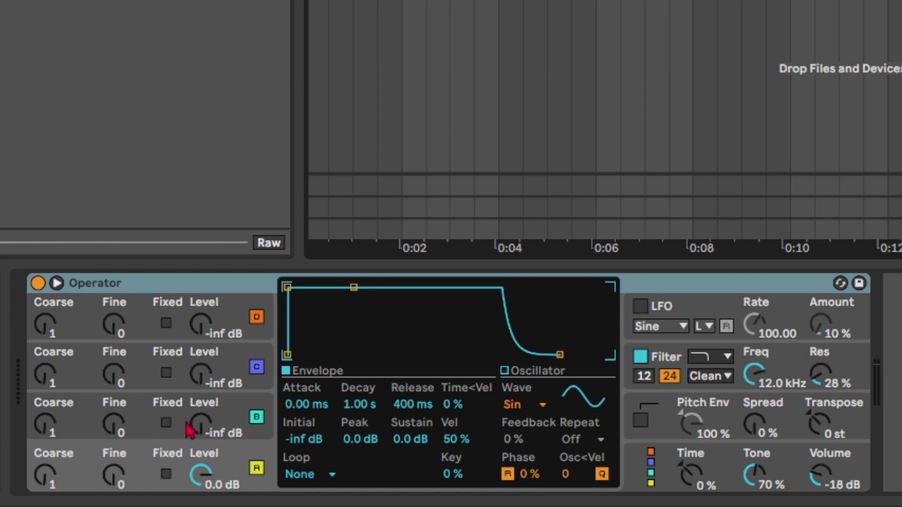
drag(199, 431, 199, 416)
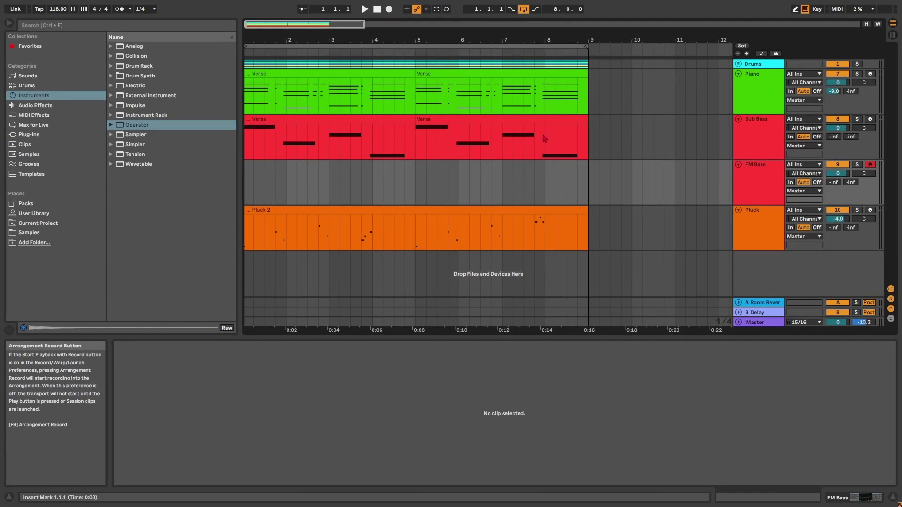
- Record an eight-bar FM Bass clip in the arrangement and quantize its note starts to 1/16 at 80%
click(388, 9)
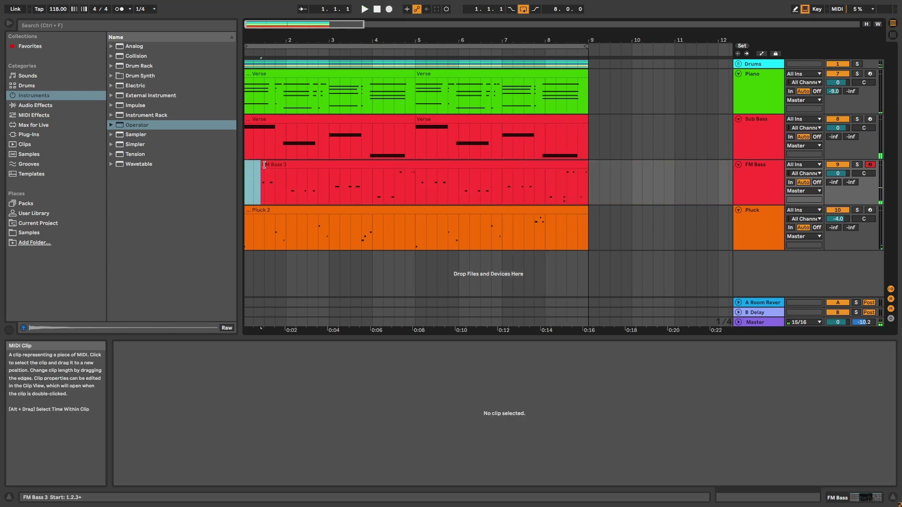
key(space)
key(ctrl+shift+u)
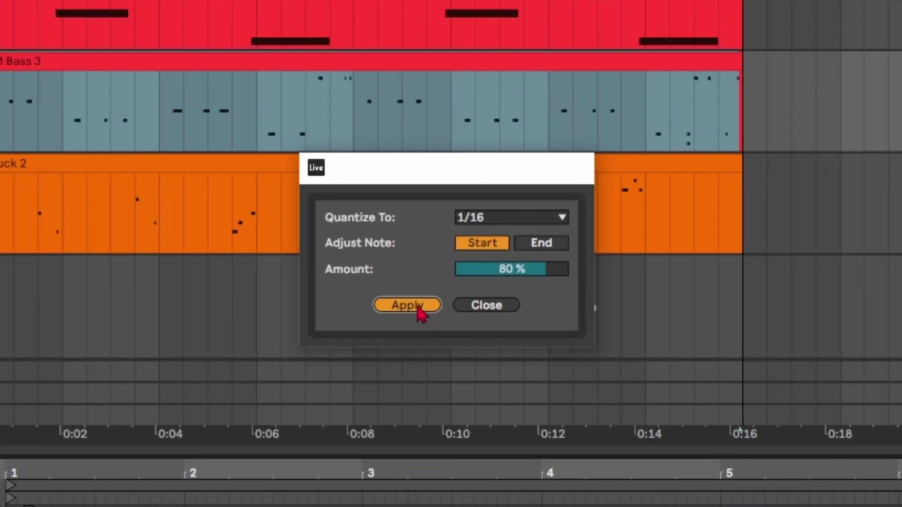
click(417, 306)
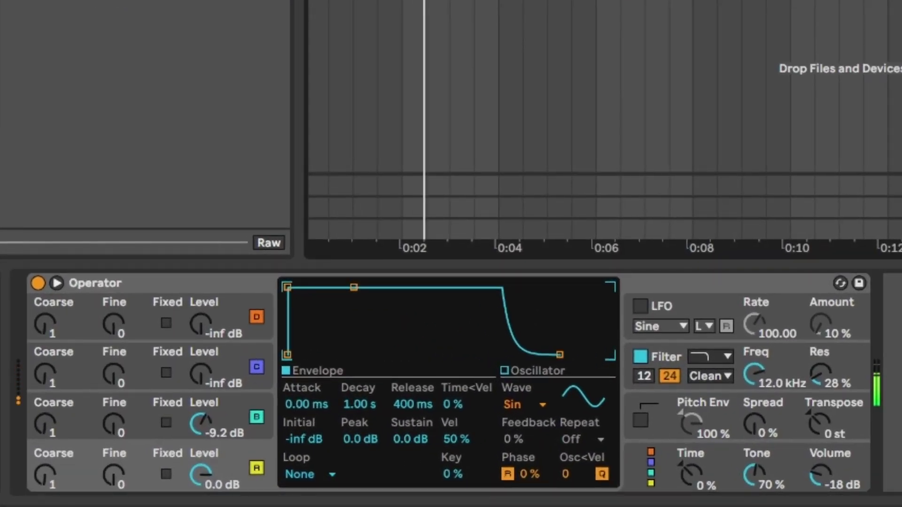
- Lower Operator's oscillator B level to -13 dB and set its coarse tuning to 3
drag(209, 426, 209, 435)
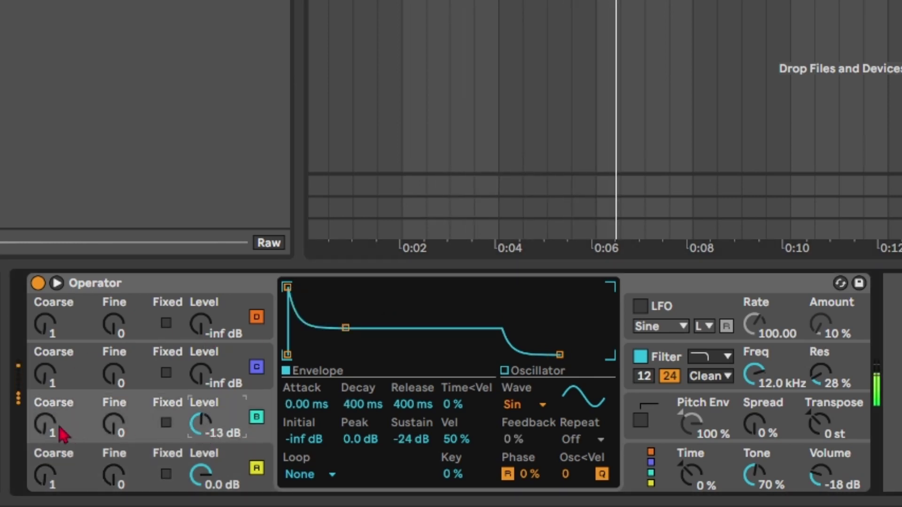
mouse_move(60, 429)
mouse_down()
mouse_move(60, 420)
mouse_move(44, 430)
mouse_up()
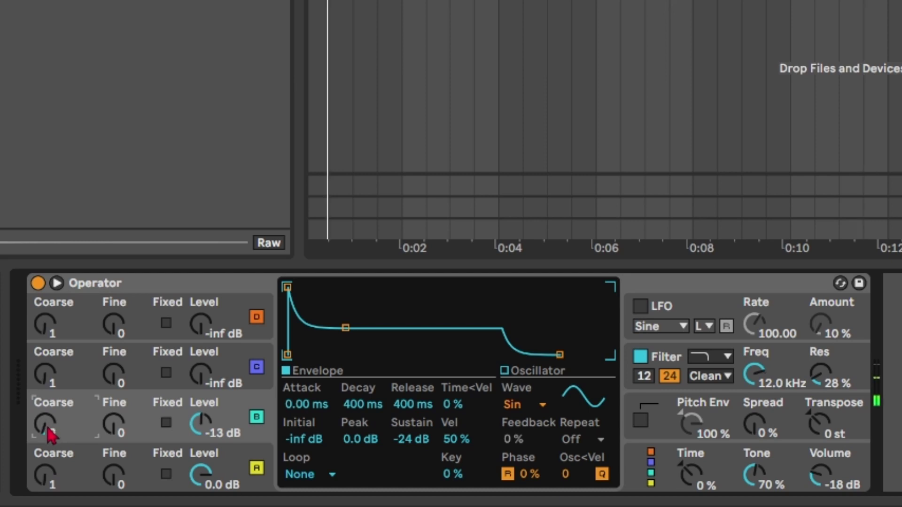
click(176, 489)
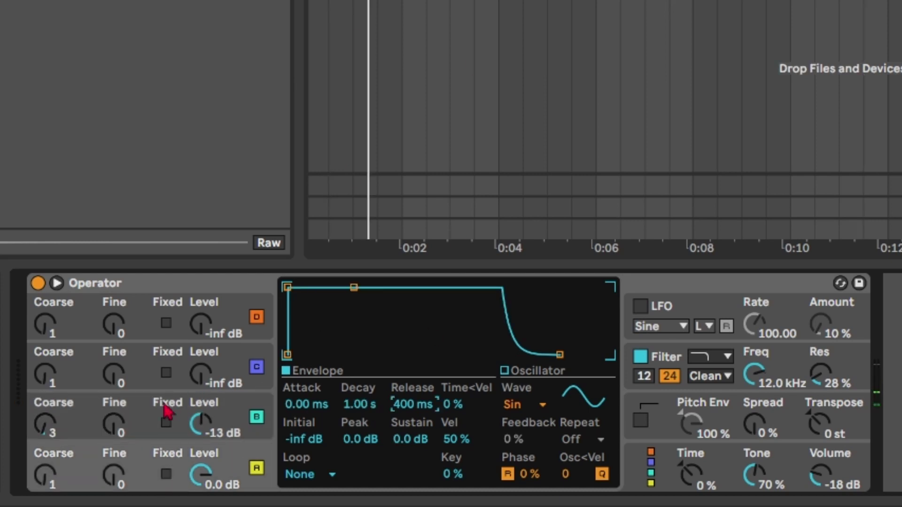
click(135, 407)
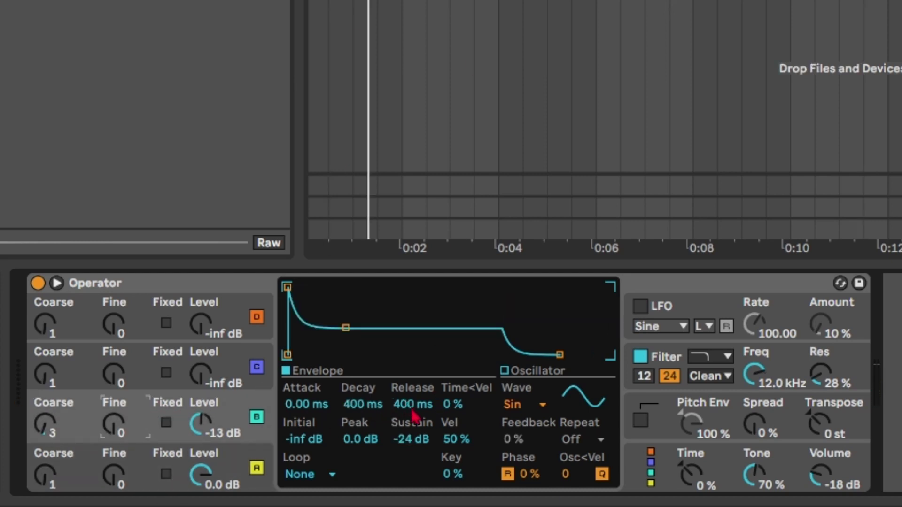
- Set oscillator B's coarse tuning to 2 and its envelope to 531 ms decay, 291 ms release and -34 dB sustain
drag(415, 444, 414, 489)
mouse_move(369, 408)
mouse_down()
mouse_move(368, 446)
mouse_move(369, 402)
mouse_up()
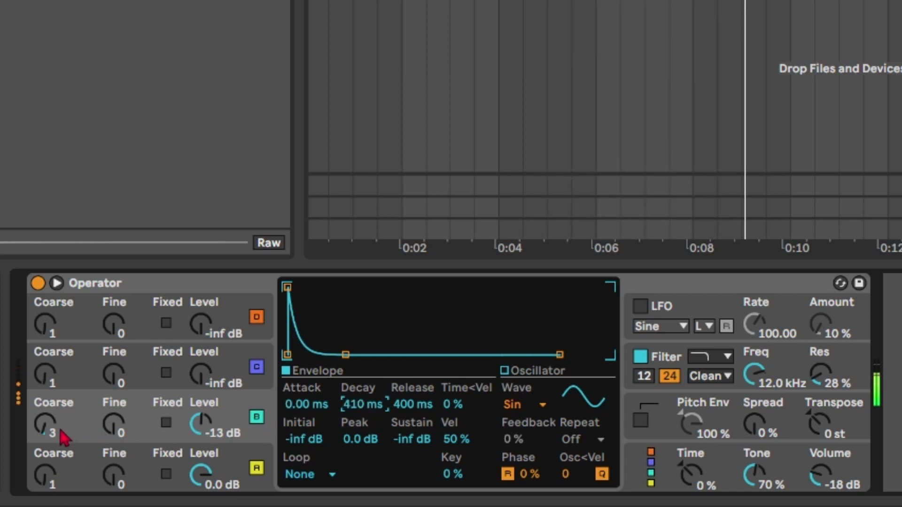
drag(60, 430, 60, 437)
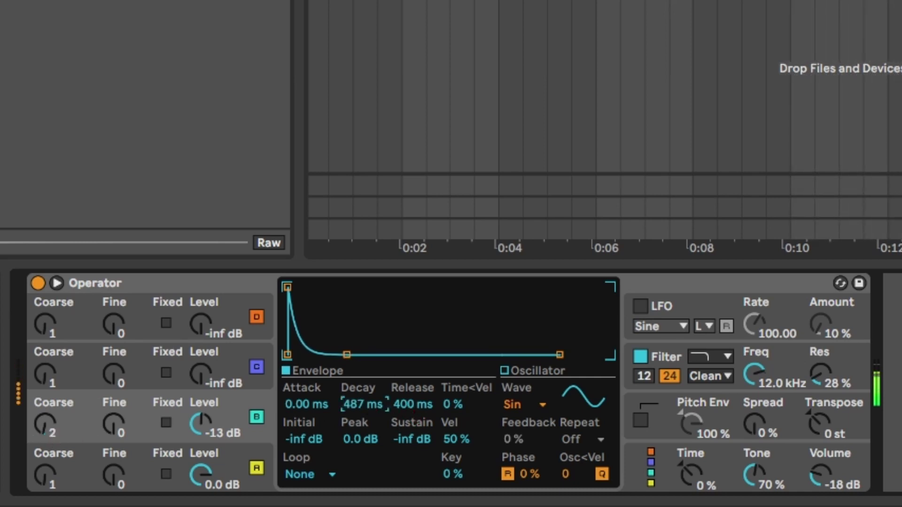
drag(366, 406, 365, 402)
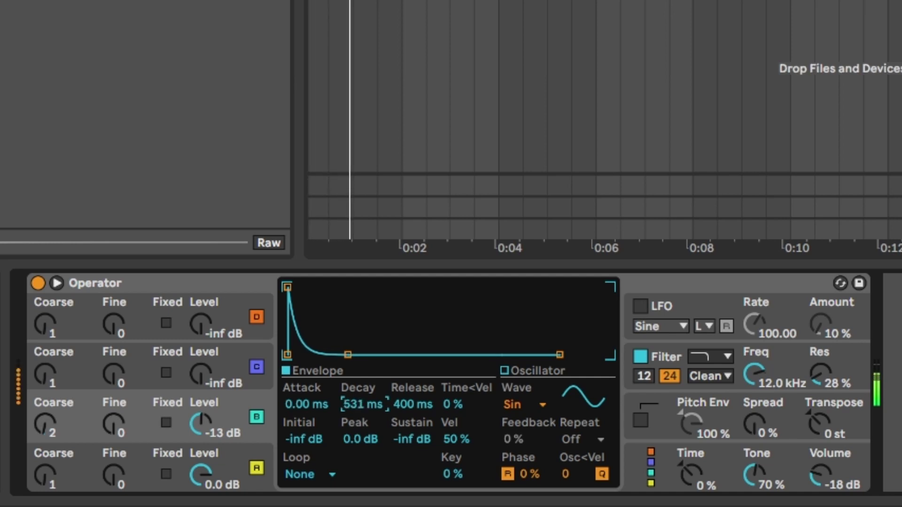
drag(426, 408, 412, 423)
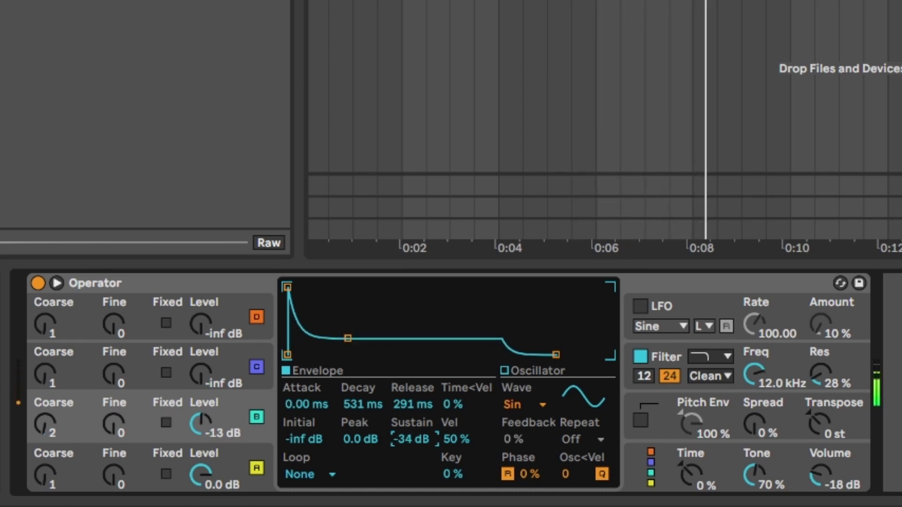
- Set oscillator C to level -16 dB and coarse 5, with envelope sustain at -inf dB and decay at 73.5 ms
drag(201, 374, 201, 371)
drag(50, 382, 50, 367)
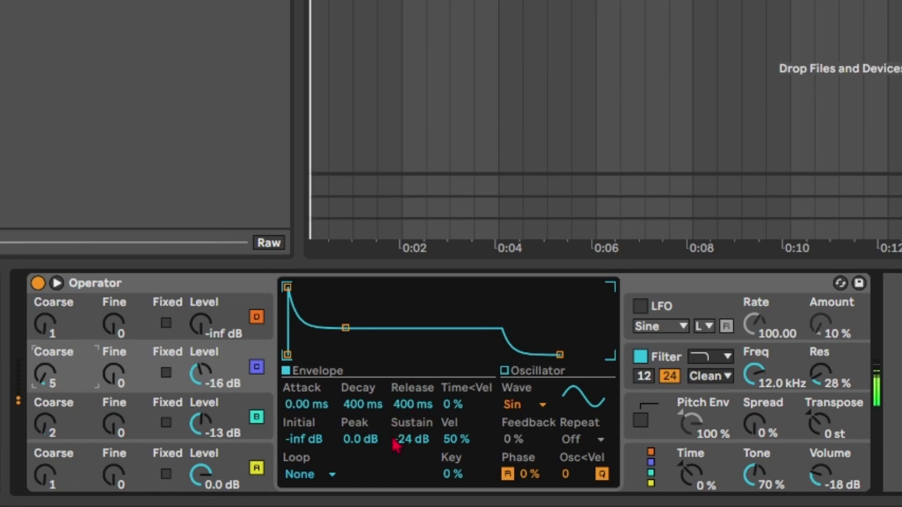
drag(411, 440, 412, 465)
drag(376, 413, 376, 436)
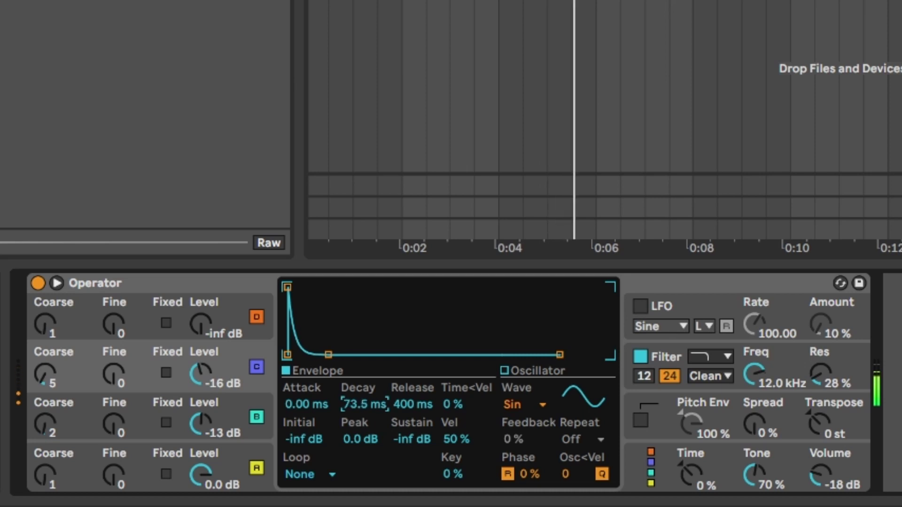
- Set oscillator C's decay to 104 ms and its level to -29 dB, toggling the oscillator off and on to compare
click(257, 367)
click(257, 368)
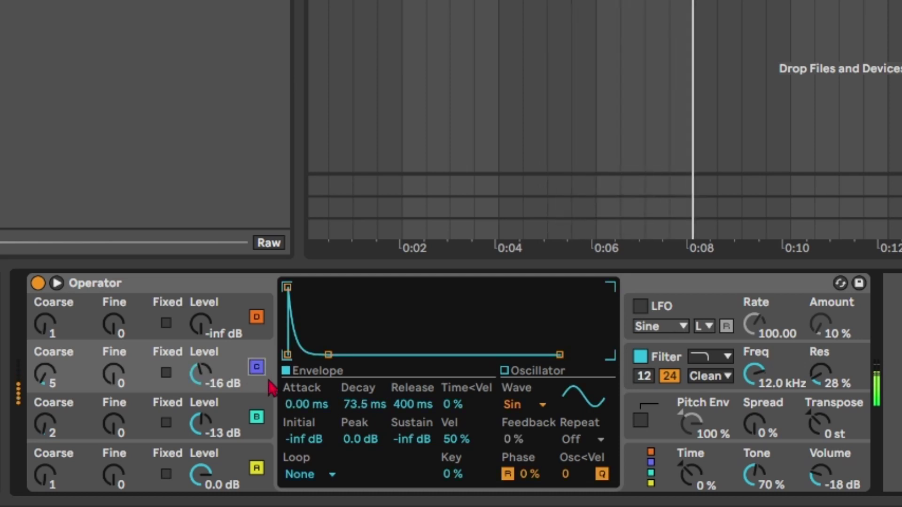
drag(363, 408, 364, 402)
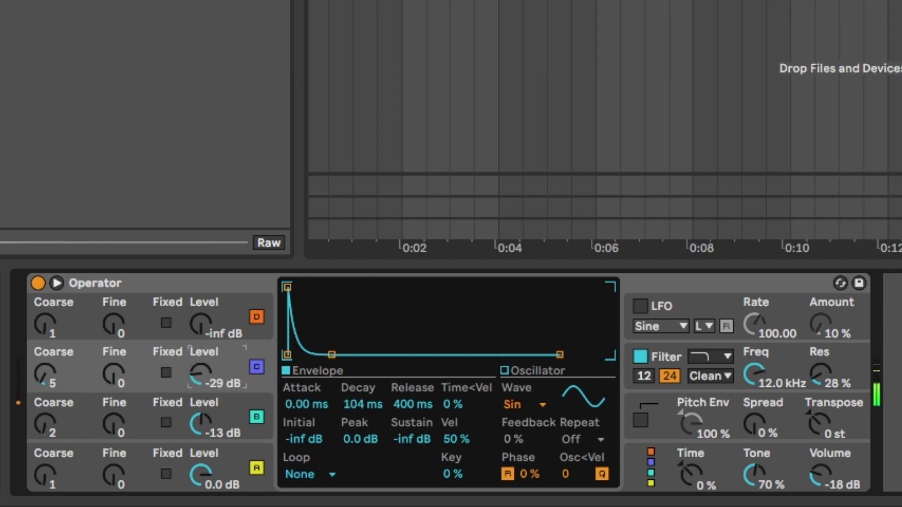
click(257, 368)
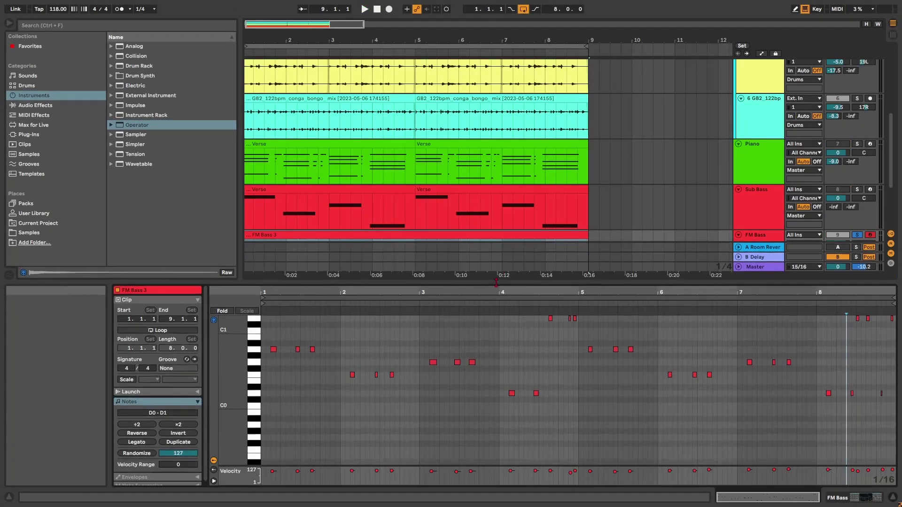
- Transpose the high D1 notes at the ends of bars 4 and 8 in the FM Bass clip down one octave to D0
drag(496, 282, 495, 281)
drag(522, 326, 605, 317)
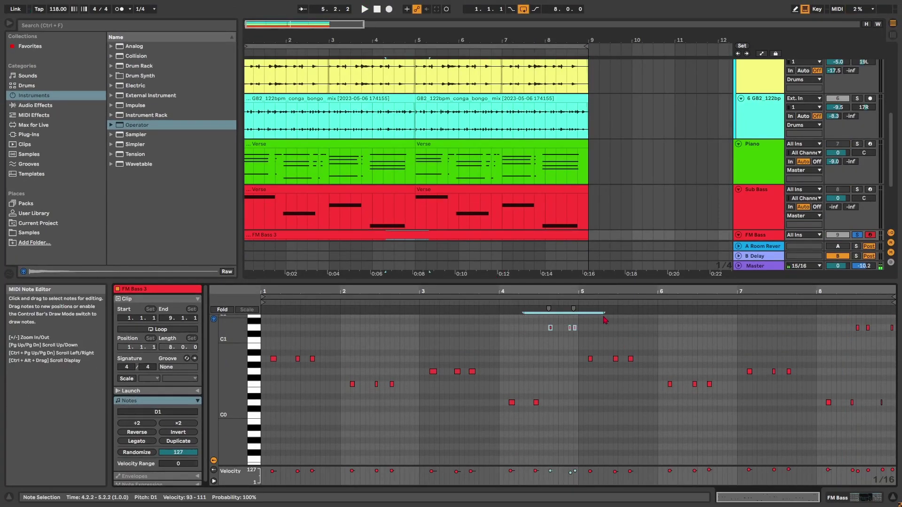
drag(834, 341, 896, 324)
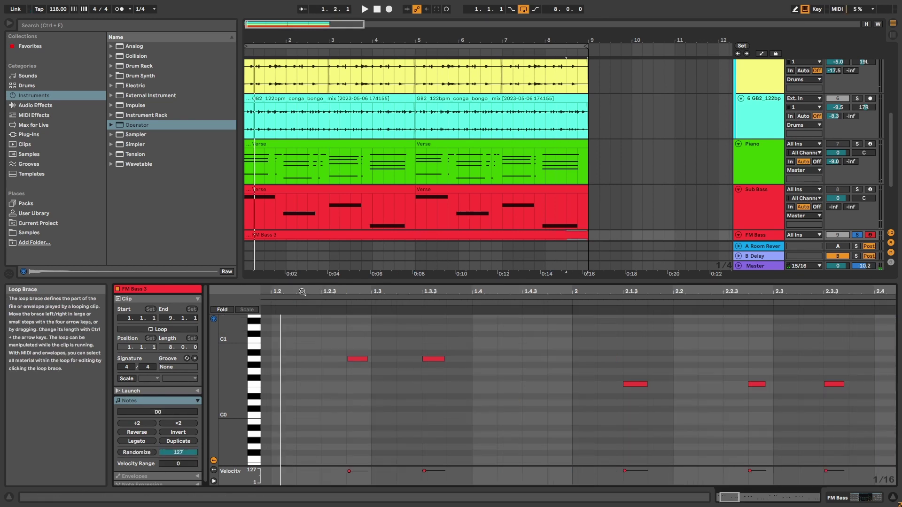
- Lengthen the first A0 note in bar 1 and the first F0 note in bar 2 of the FM Bass clip
drag(300, 291, 383, 293)
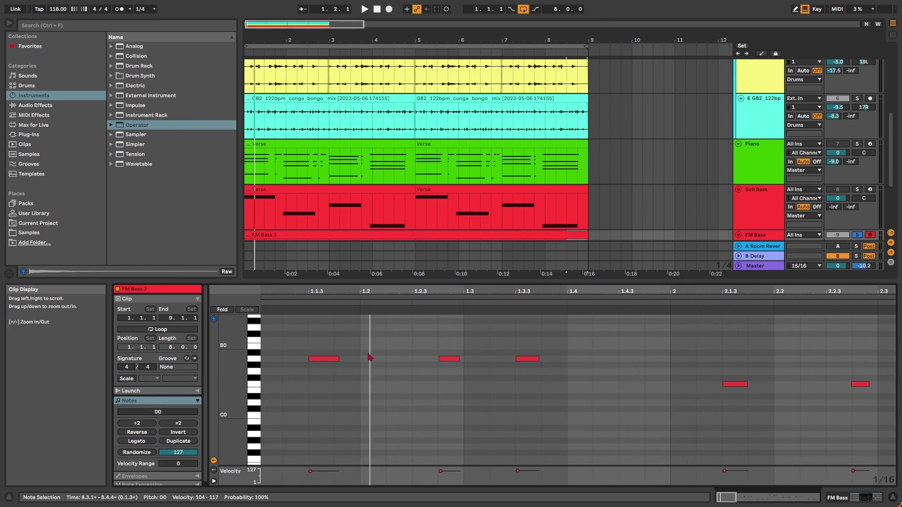
scroll(362, 364, down, 3)
click(296, 360)
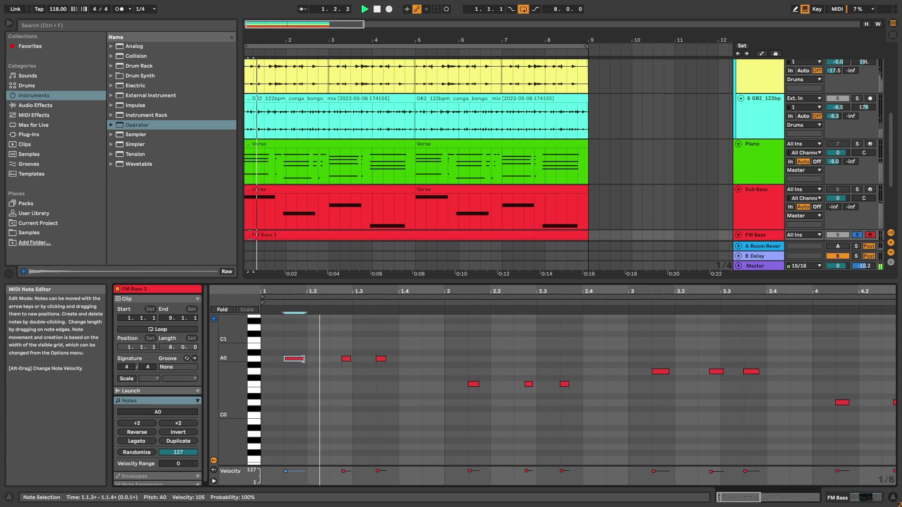
drag(478, 385, 494, 386)
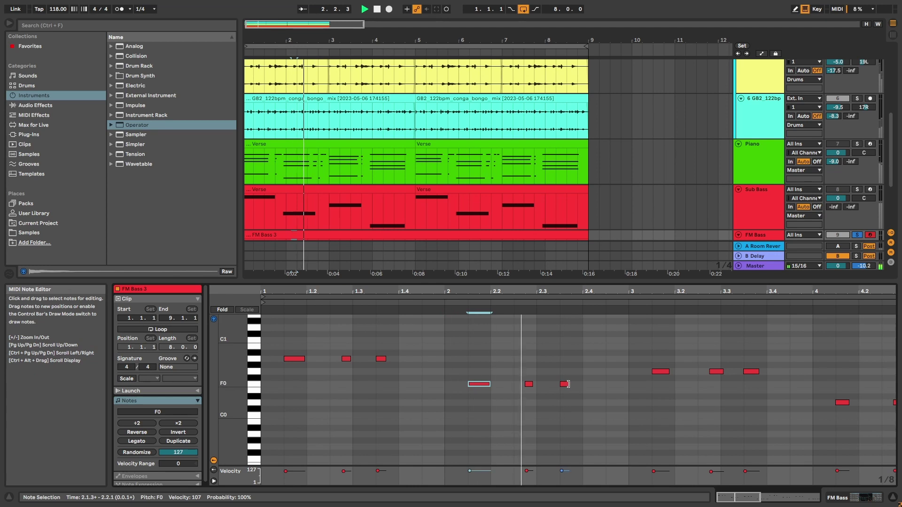
- Lengthen the first G0 note in bar 3 and the first D0 note in bar 4 of the FM Bass clip
key(space)
drag(669, 371, 676, 370)
key(space)
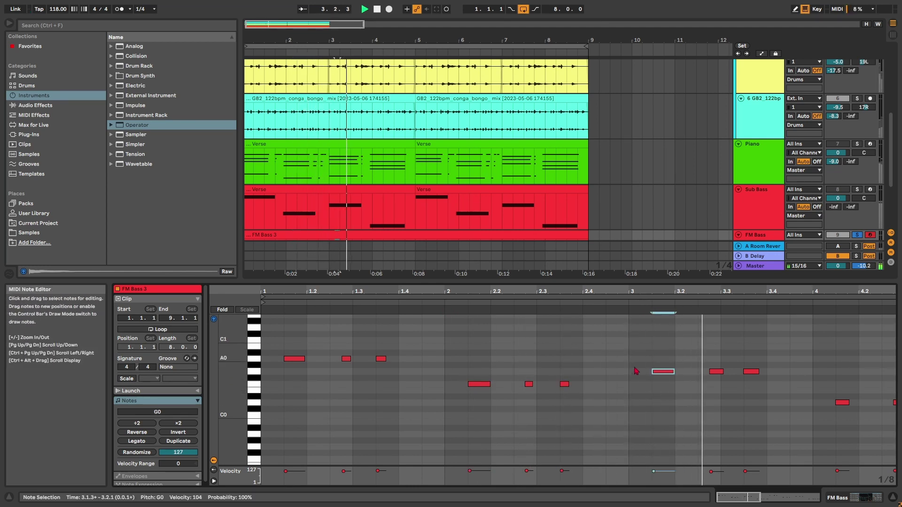
scroll(632, 382, down, 3)
scroll(462, 378, up, 3)
scroll(516, 379, down, 3)
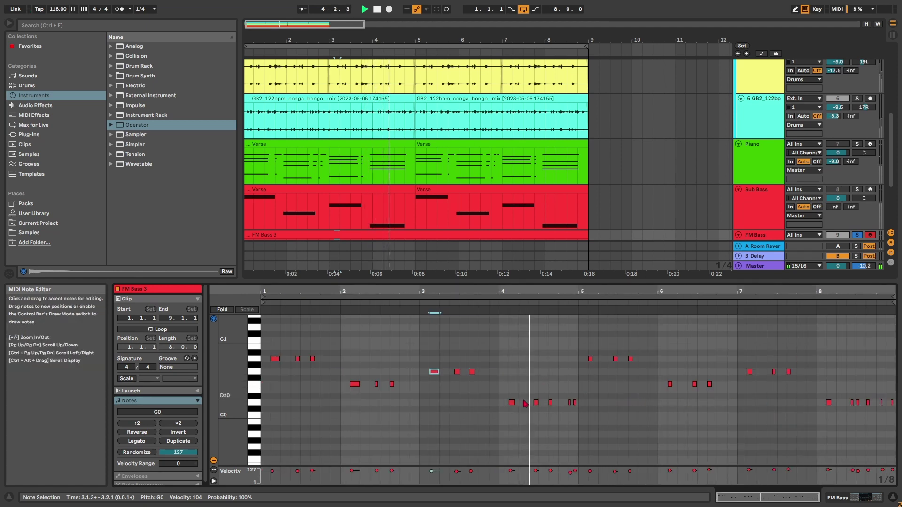
scroll(519, 409, up, 3)
drag(497, 402, 516, 402)
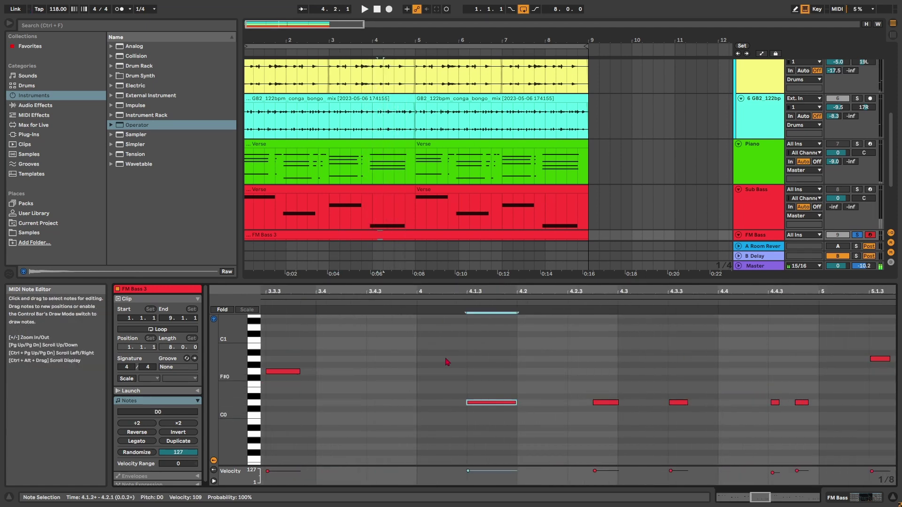
key(space)
- Lengthen the first note in each of bars 5 to 8, and replace the closing D0 pairs of bars 4 and 8 with one G0 note each
scroll(483, 384, down, 3)
scroll(569, 405, up, 3)
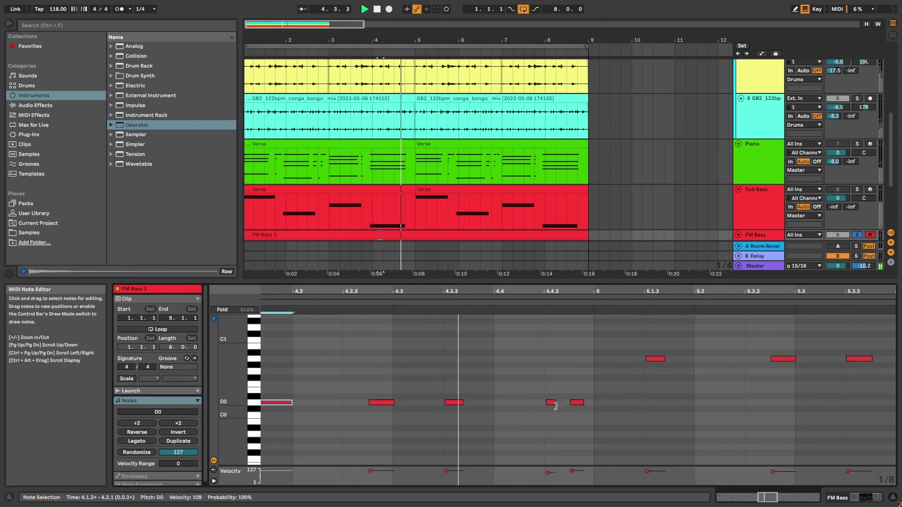
scroll(556, 406, down, 3)
click(876, 392)
key(space)
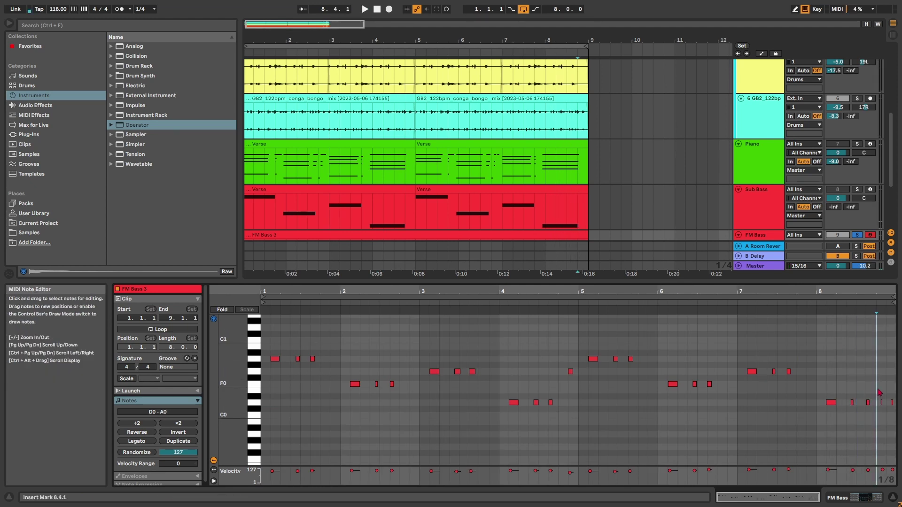
click(881, 402)
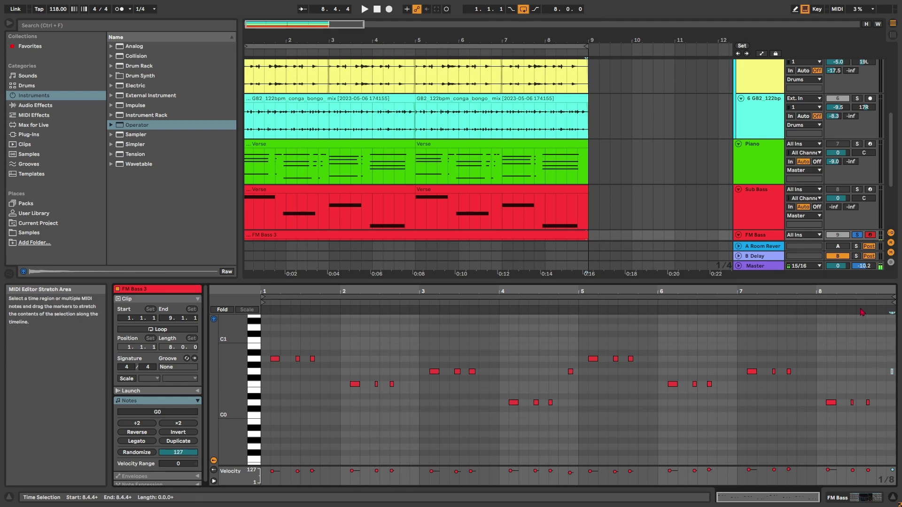
- Play the arrangement with the FM Bass unsoloed and the Piano and Sub Bass tracks activated
click(851, 304)
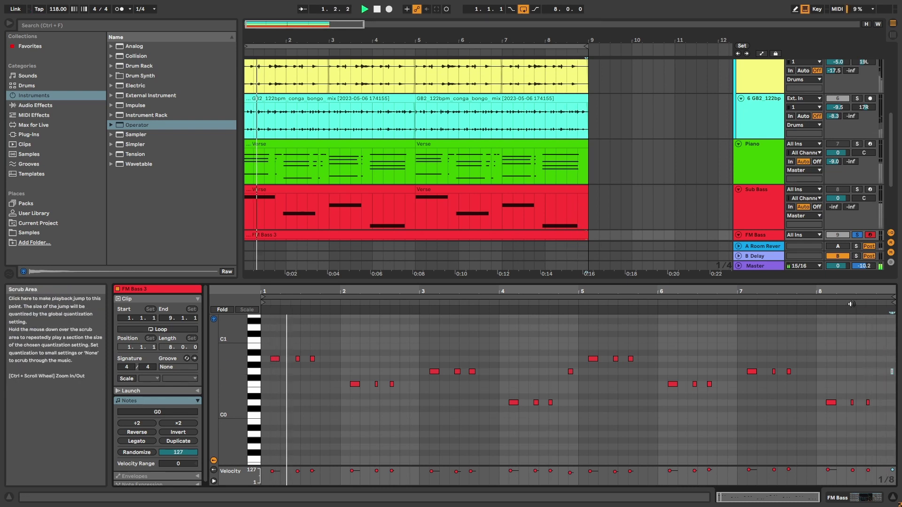
scroll(507, 132, up, 5)
scroll(710, 149, down, 2)
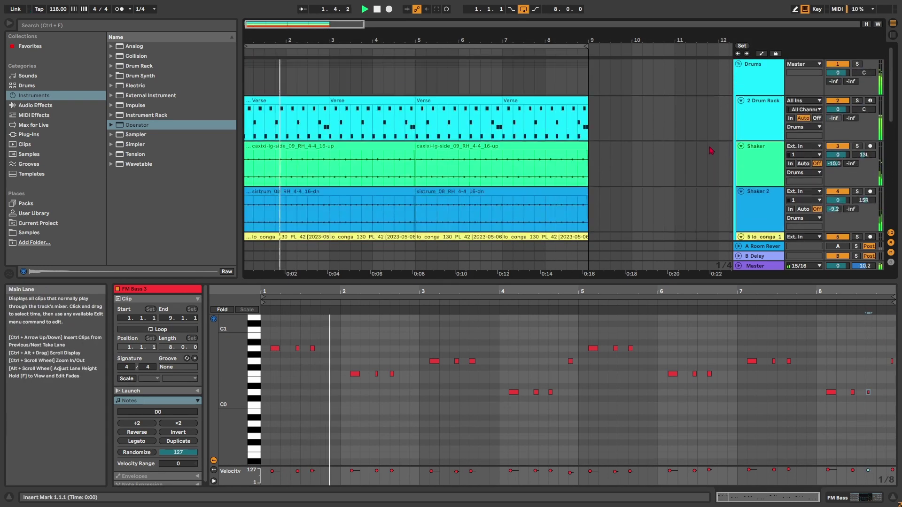
scroll(816, 115, down, 5)
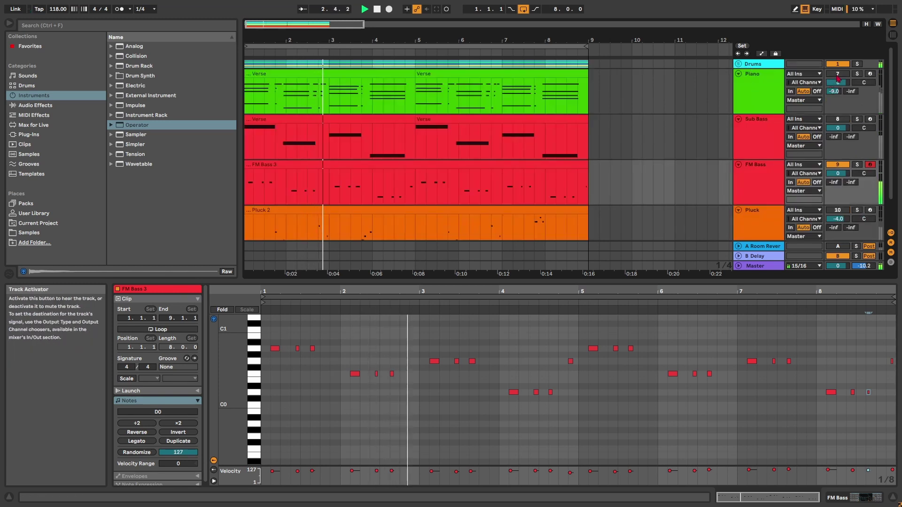
click(838, 119)
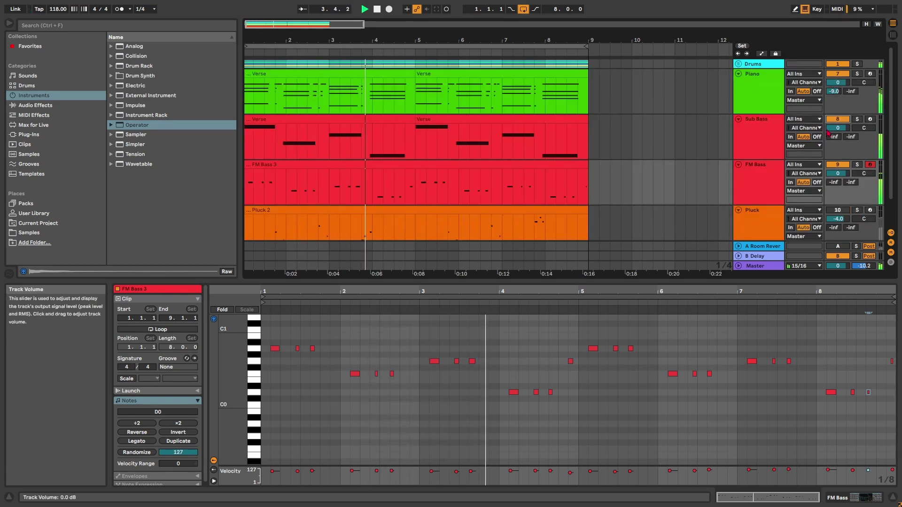
- Lower the FM Bass Operator's volume to -24 dB and solo the FM Bass together with the Sub Bass
click(765, 177)
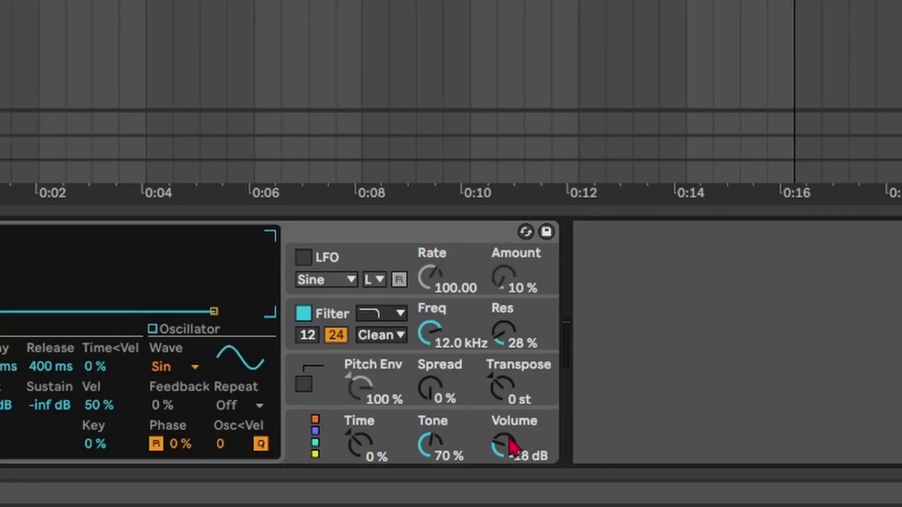
drag(503, 443, 512, 479)
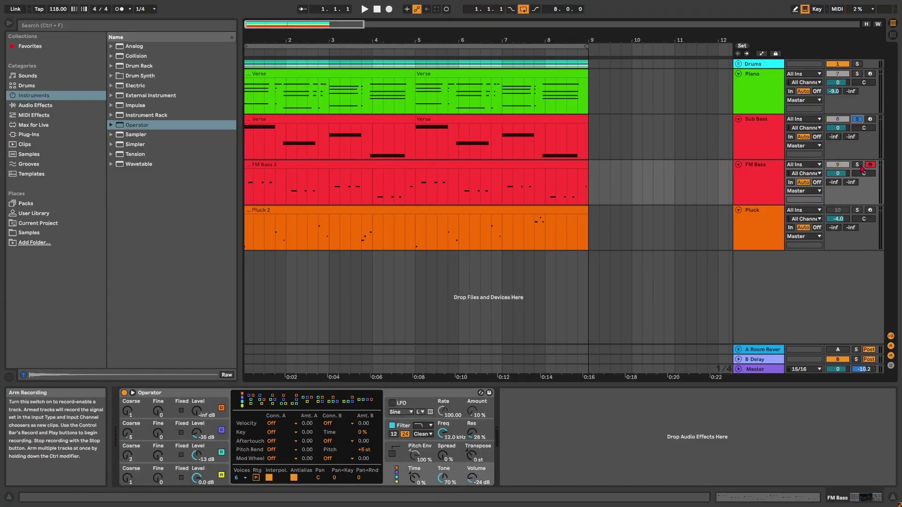
click(857, 165)
key(space)
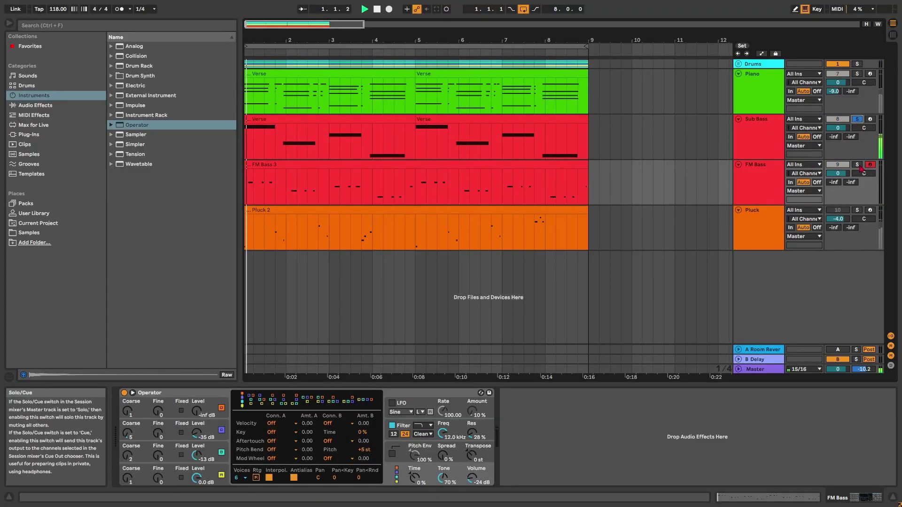
ctrl+click(857, 119)
click(377, 9)
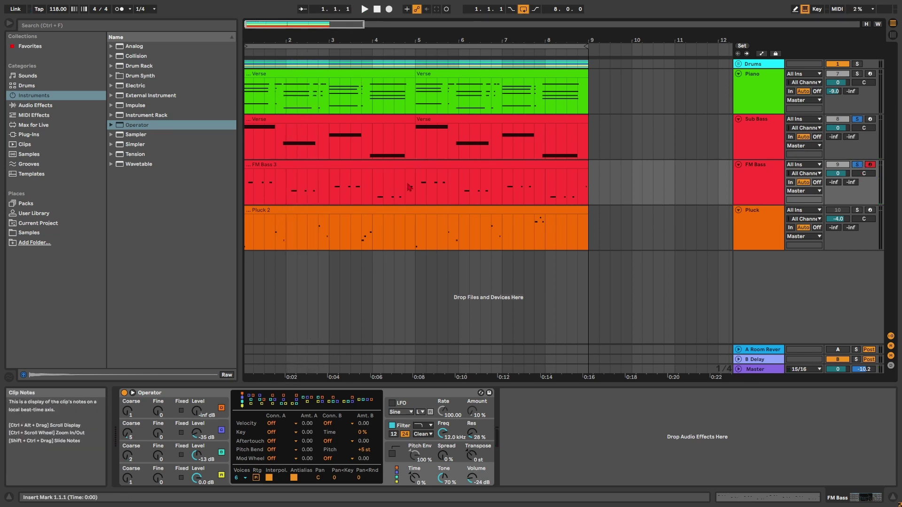
- Duplicate the Compressor on the Sub Bass track and set the copy's sidechain source to FM Bass, Post FX
drag(311, 23, 312, 27)
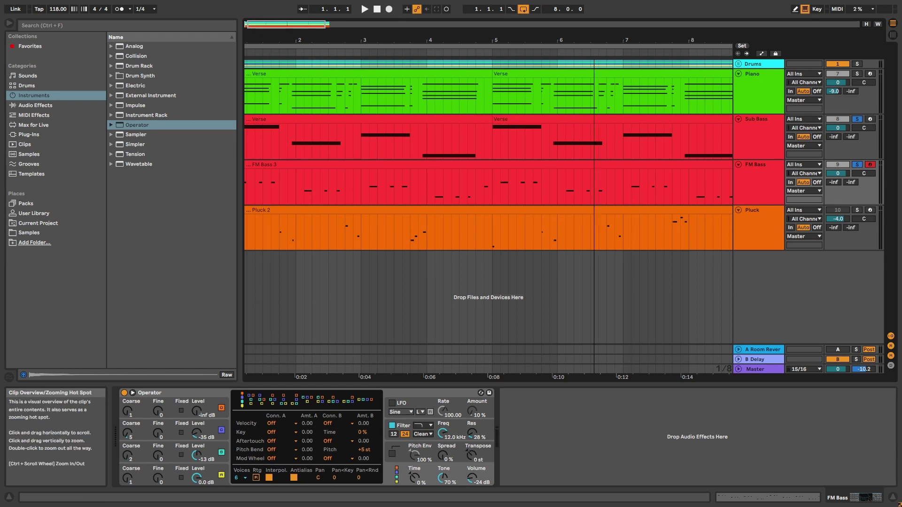
key(w)
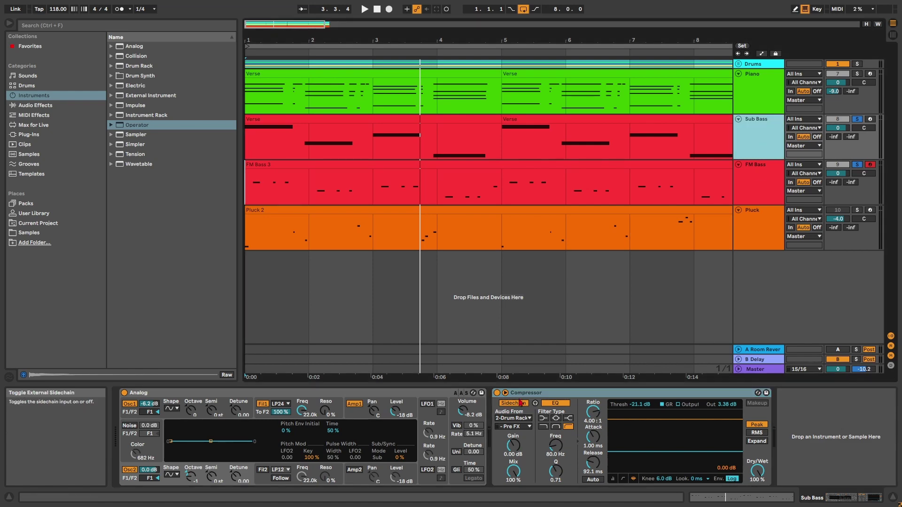
click(525, 392)
key(ctrl+d)
click(638, 419)
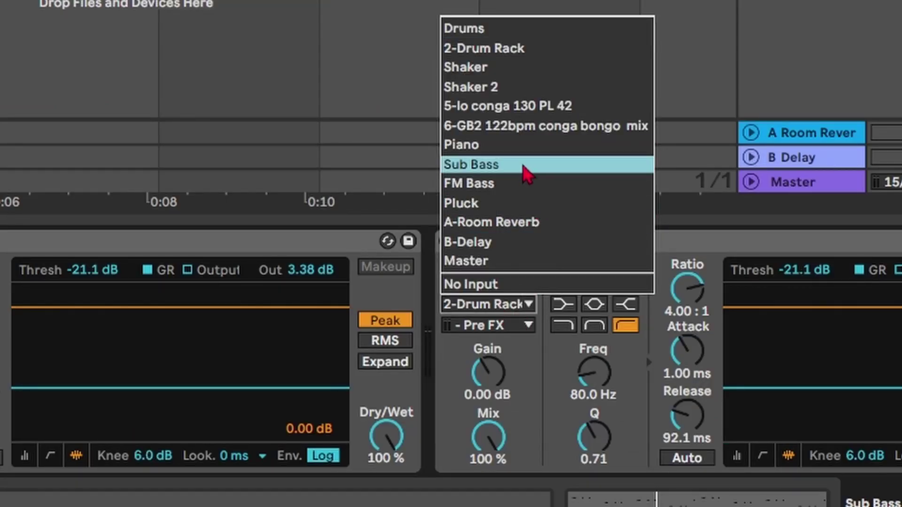
click(513, 185)
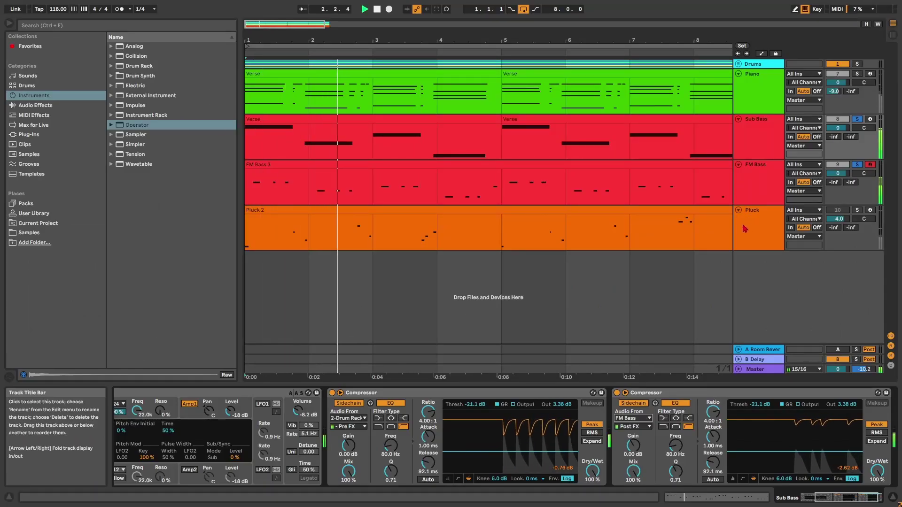
- Set the duplicated Compressor's threshold to -22.3 dB and its release to 45.0 ms while the two basses play
click(365, 9)
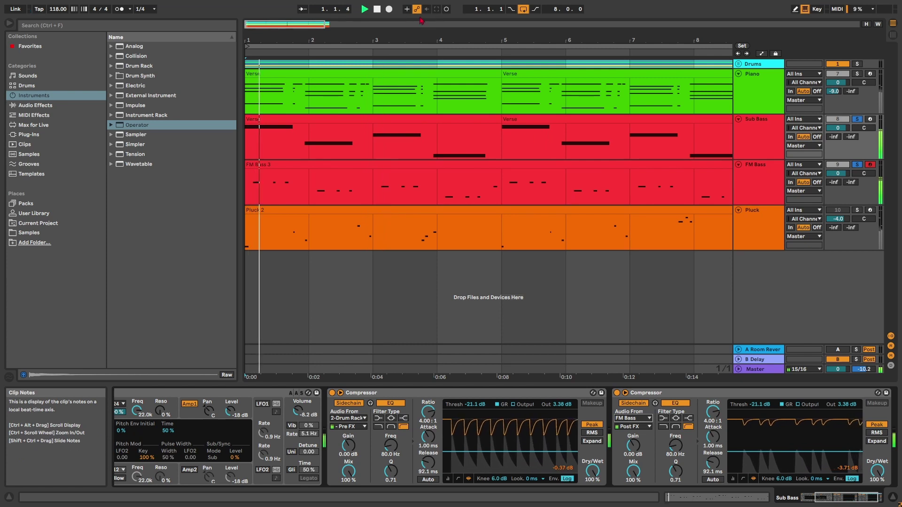
key(space)
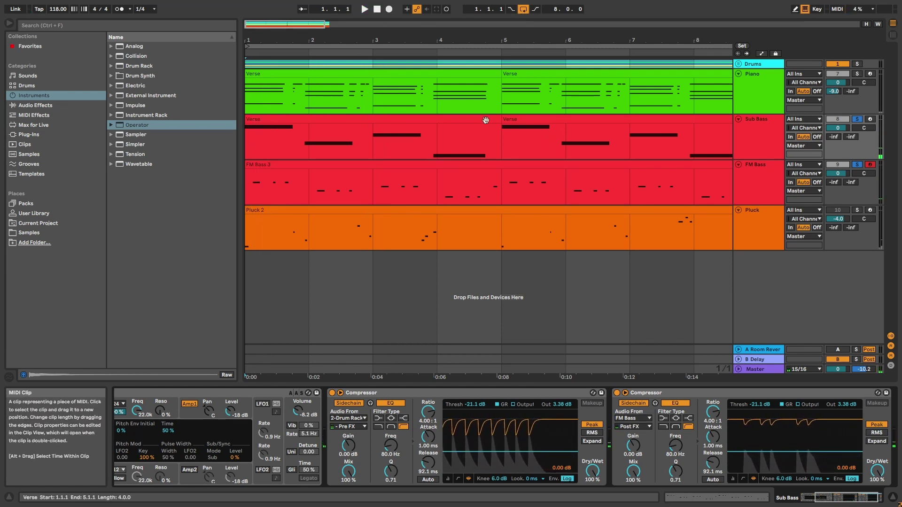
key(space)
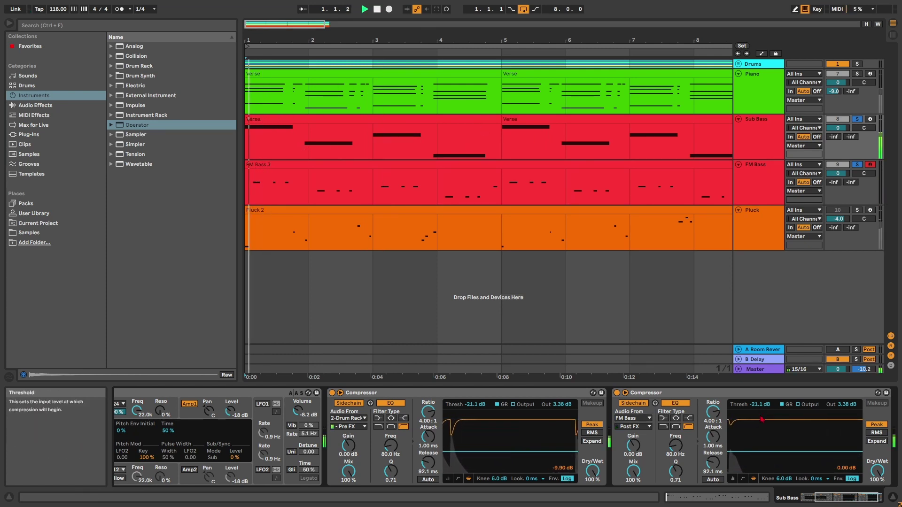
drag(762, 452, 762, 460)
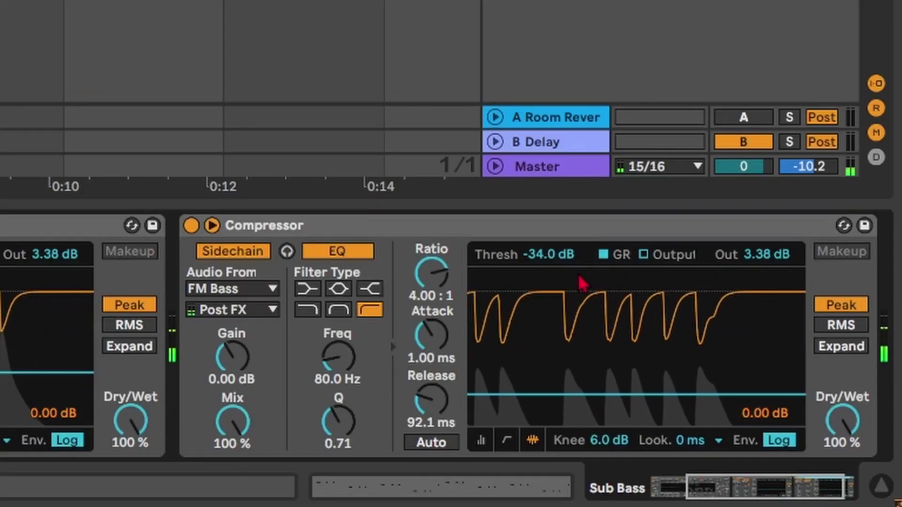
drag(448, 402, 448, 436)
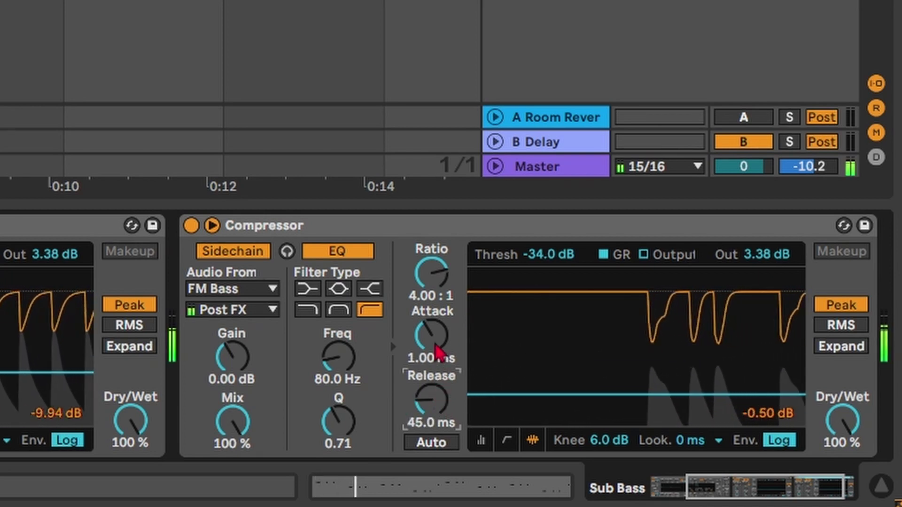
mouse_move(540, 391)
mouse_down()
mouse_move(540, 336)
mouse_move(539, 375)
mouse_up()
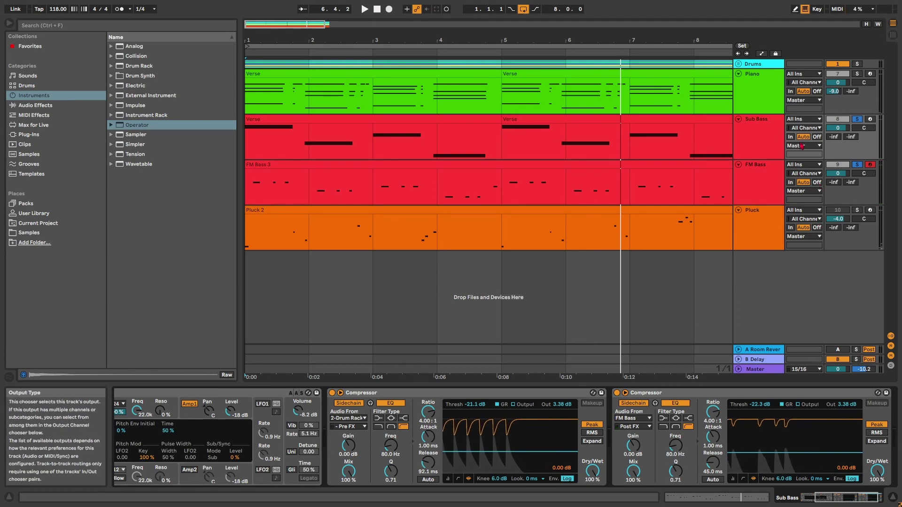
- Add an EQ Eight to the FM Bass track and set its band 1 low cut to 65.3 Hz
click(765, 178)
click(35, 105)
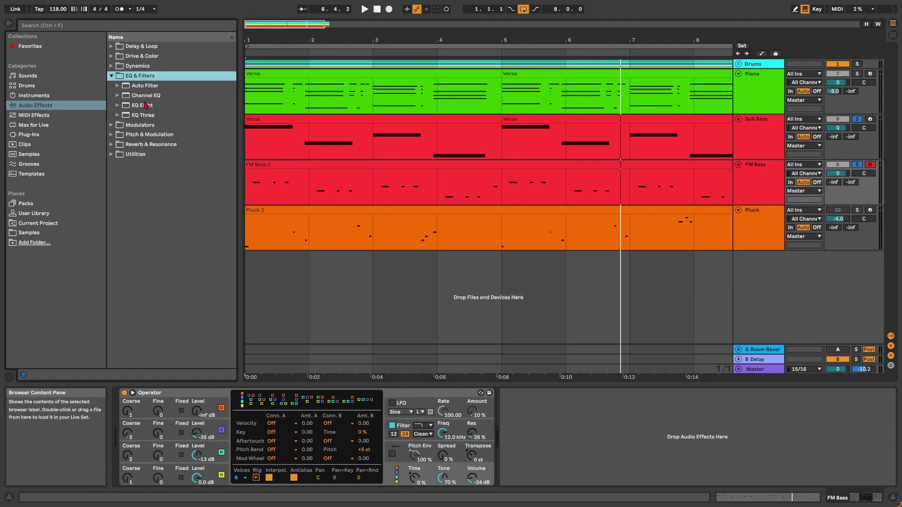
click(145, 106)
drag(558, 450, 559, 449)
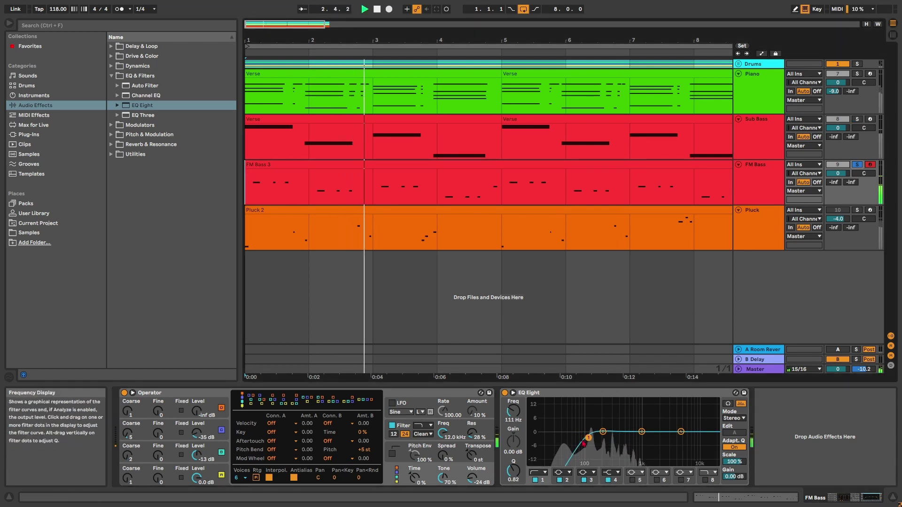
drag(587, 438, 576, 438)
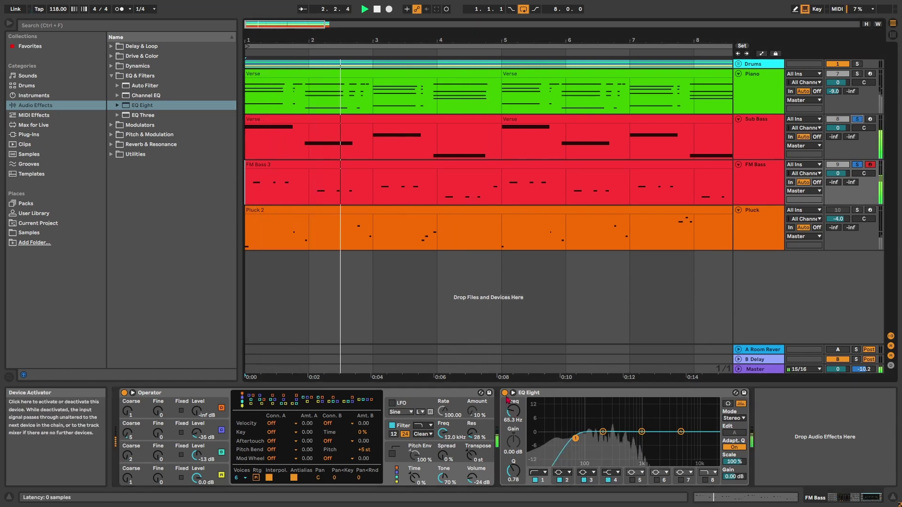
- Bypass and re-enable the EQ Eight during playback to compare the soloed basses with and without the low cut
click(505, 396)
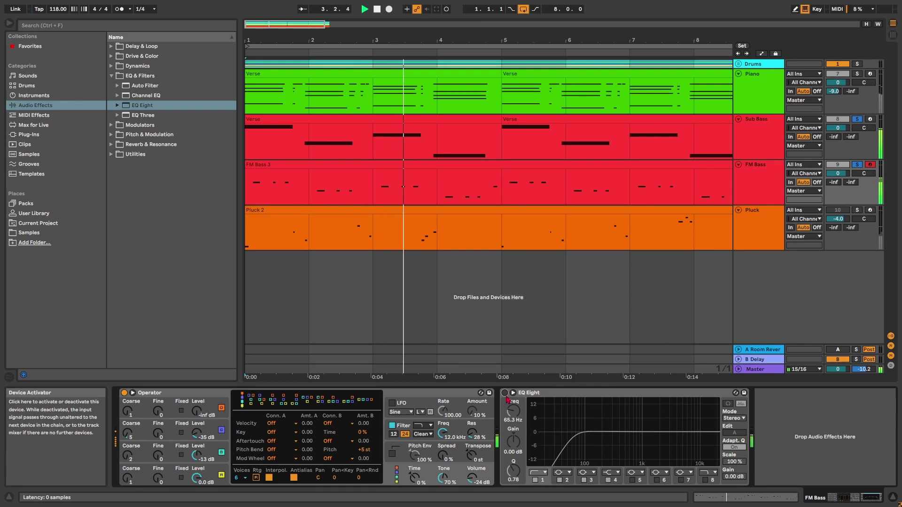
click(505, 394)
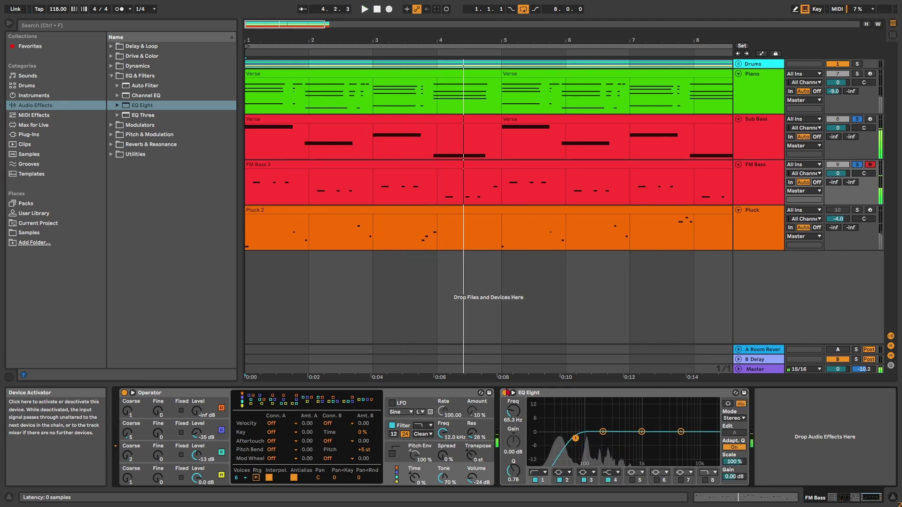
key(space)
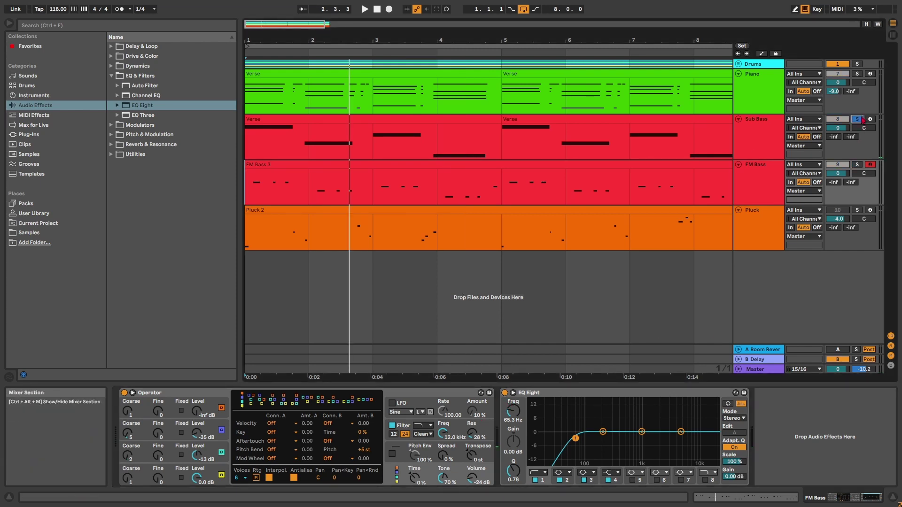
- Unsolo both bass tracks and play the full mix, toggling the FM Bass EQ Eight off and on to compare
click(857, 119)
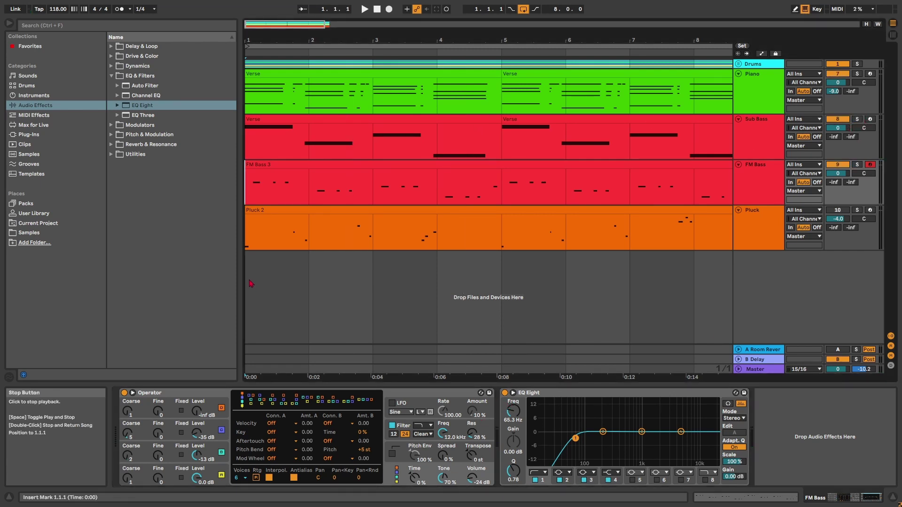
key(space)
click(505, 394)
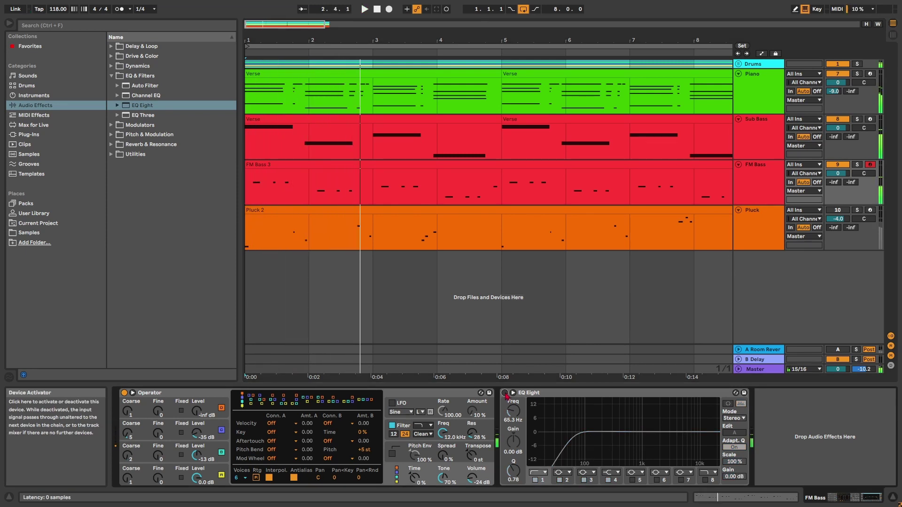
click(505, 394)
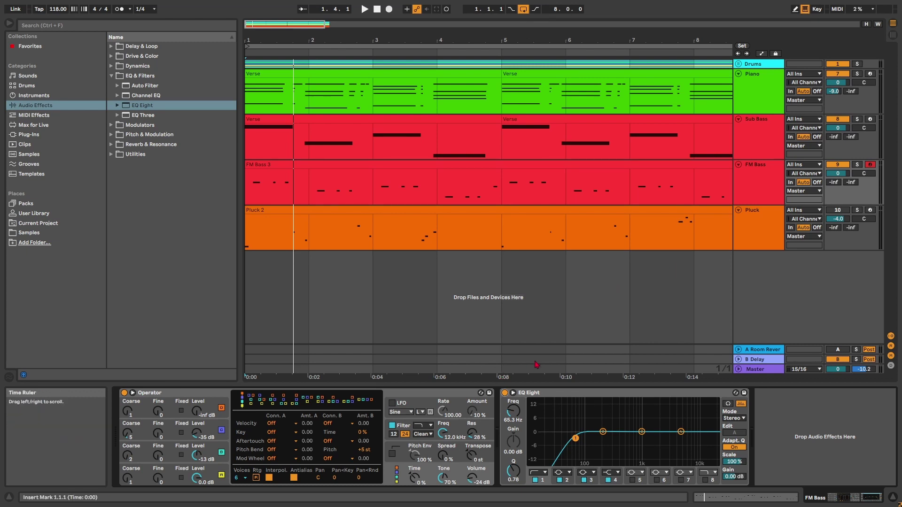
key(space)
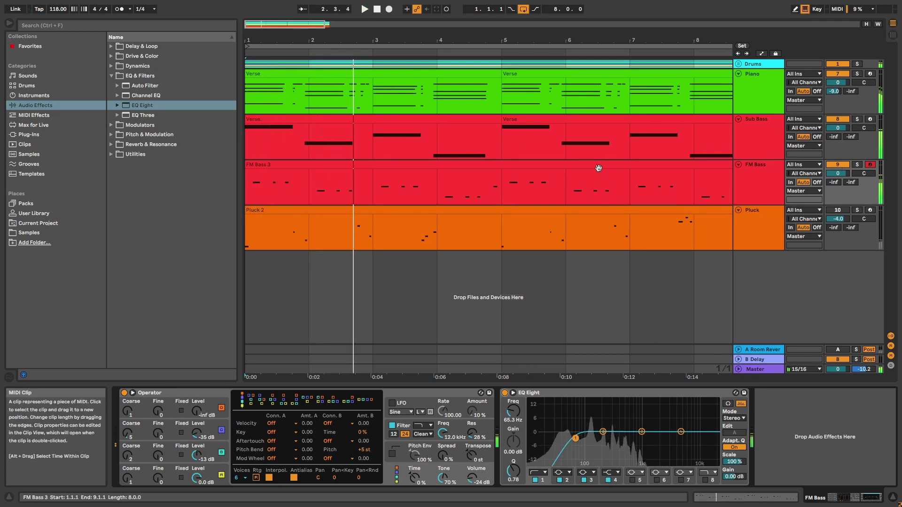
click(757, 126)
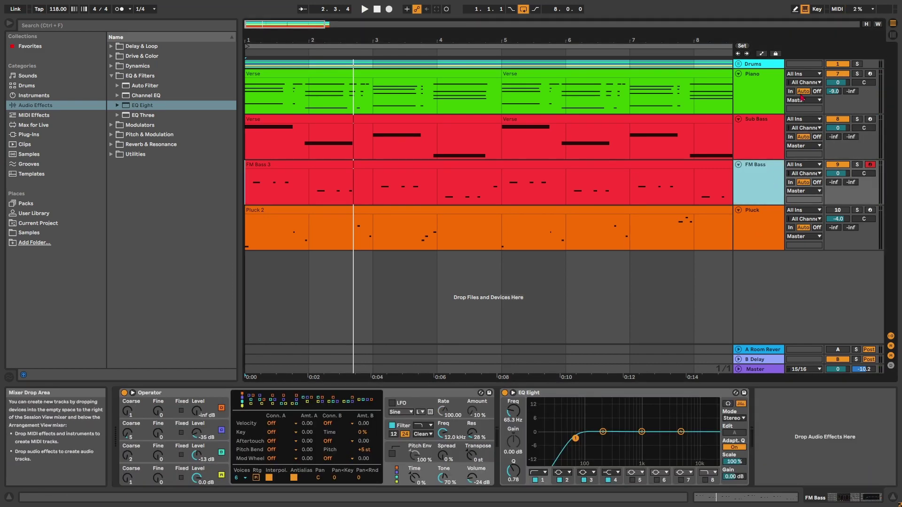
- Play the opening of the full mix while checking the Sub Bass track's two Compressors
key(space)
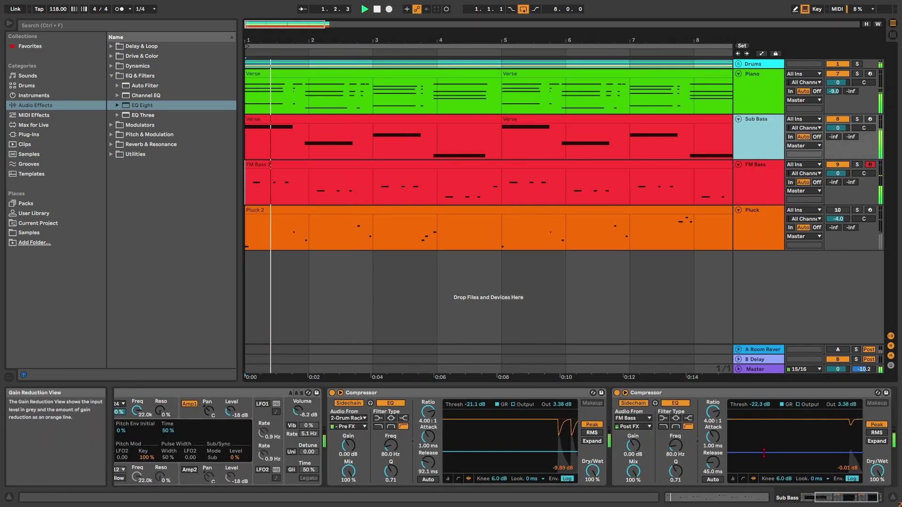
key(space)
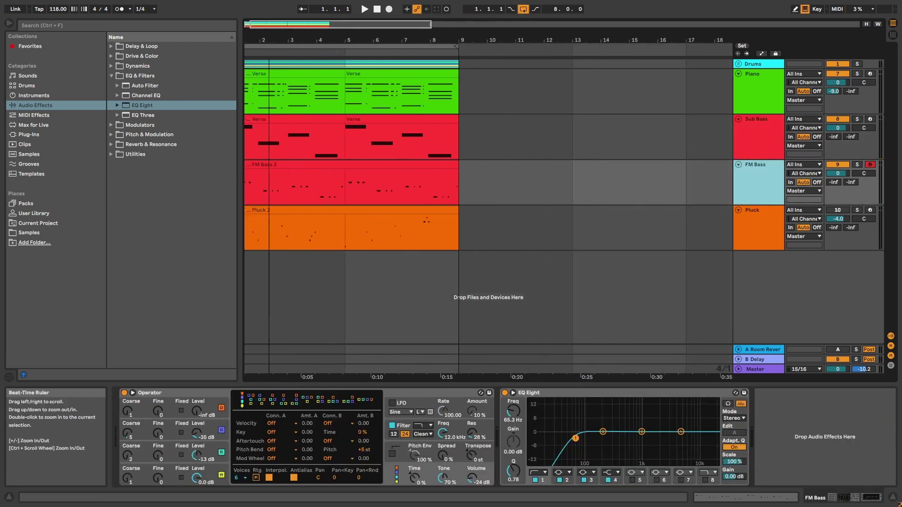
scroll(310, 77, up, 2)
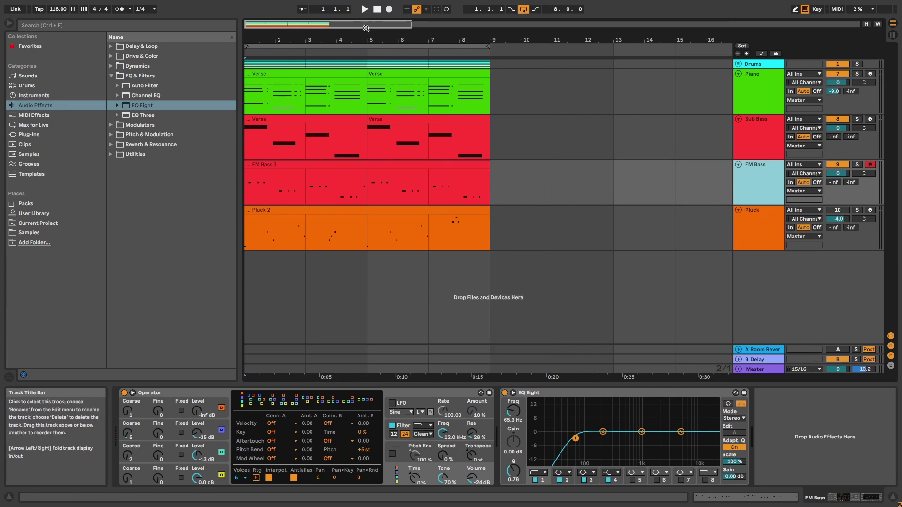
mouse_move(366, 28)
mouse_down()
mouse_move(374, 36)
mouse_move(333, 40)
mouse_up()
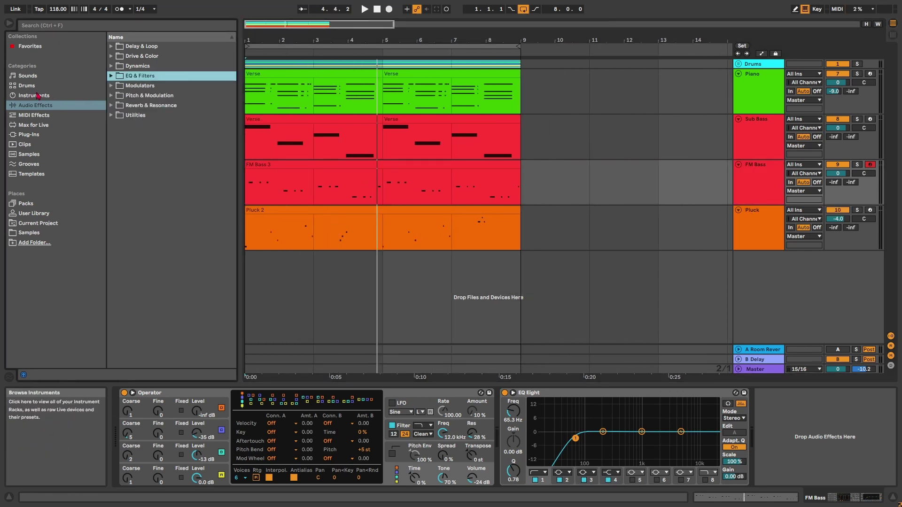
- Add Wavetable on a new MIDI track and set its volume to -15 dB, oscillator 1 position to 69 % and filter 1 frequency to 606 Hz
click(34, 95)
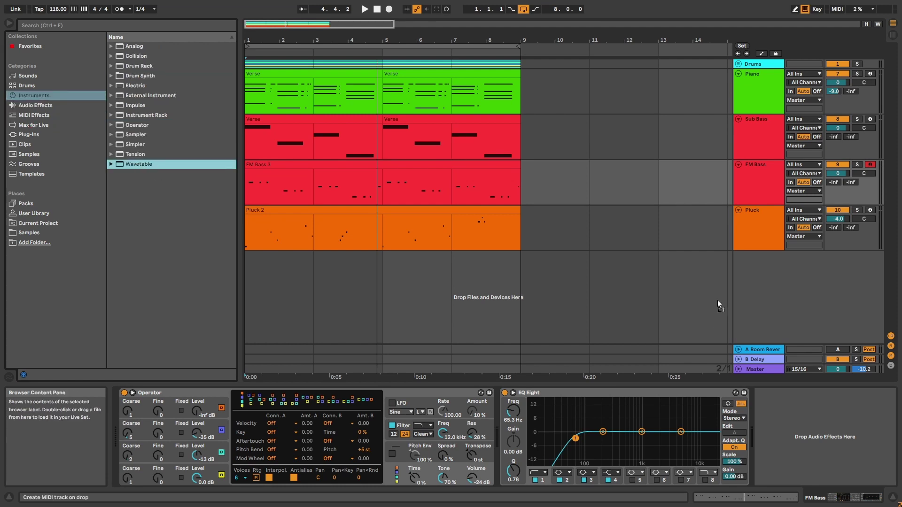
drag(768, 286, 767, 286)
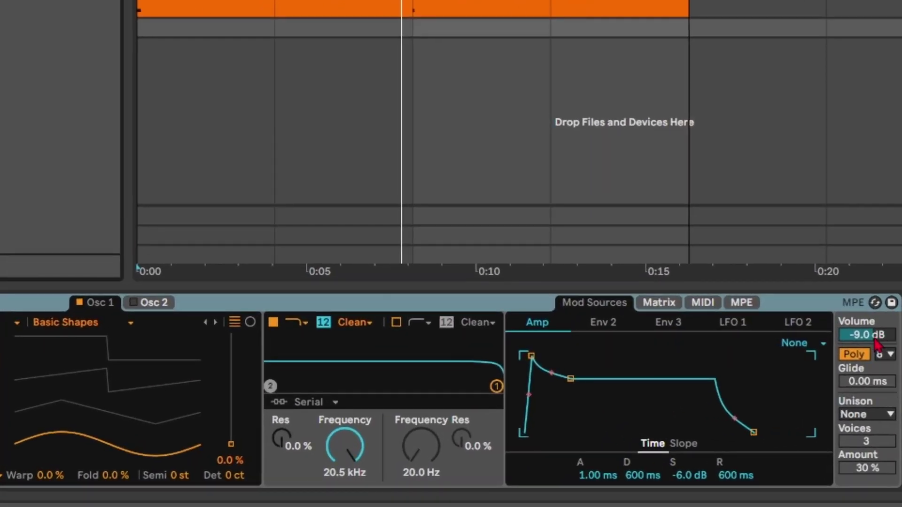
drag(875, 341, 875, 357)
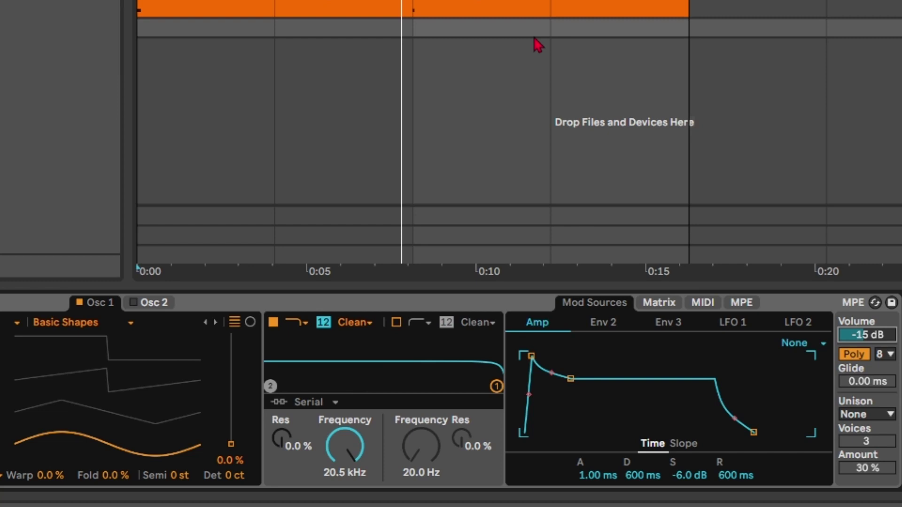
drag(82, 442, 82, 392)
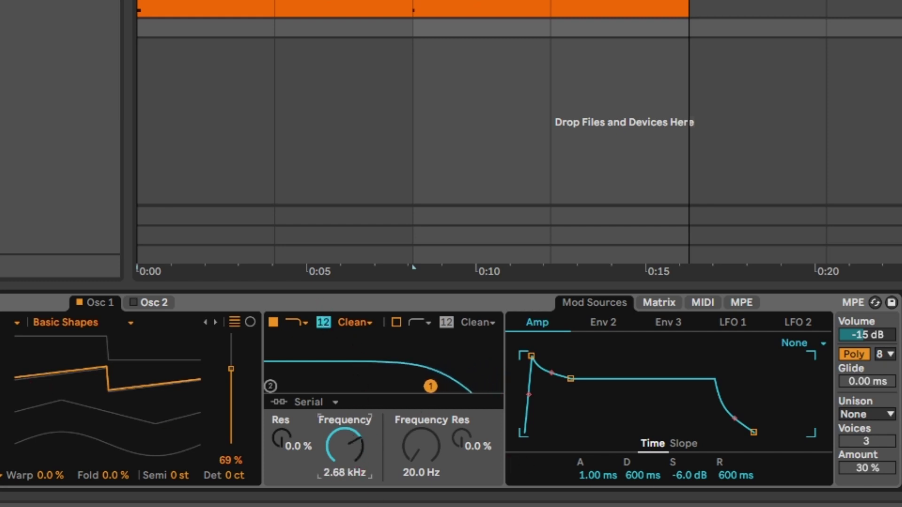
drag(344, 445, 344, 483)
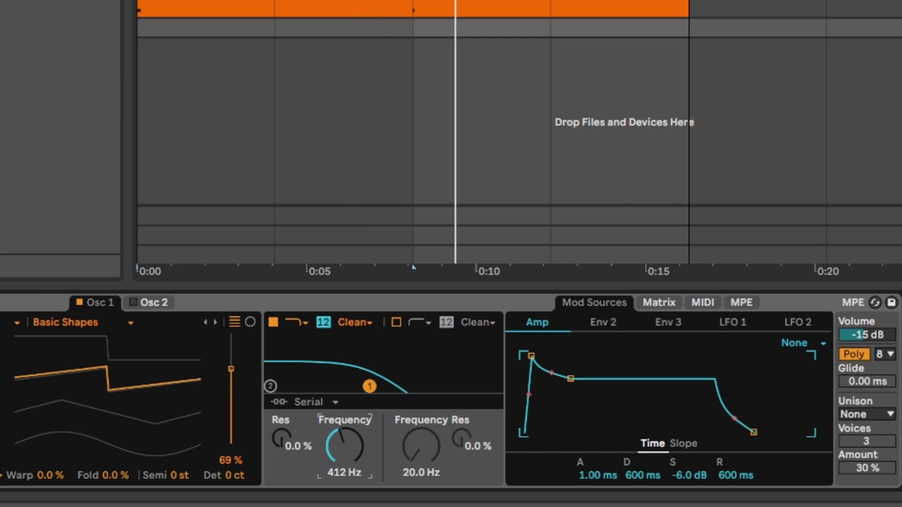
- Record an eight-bar chord part onto the Wavetable track and open the recorded clip's notes for editing
click(391, 11)
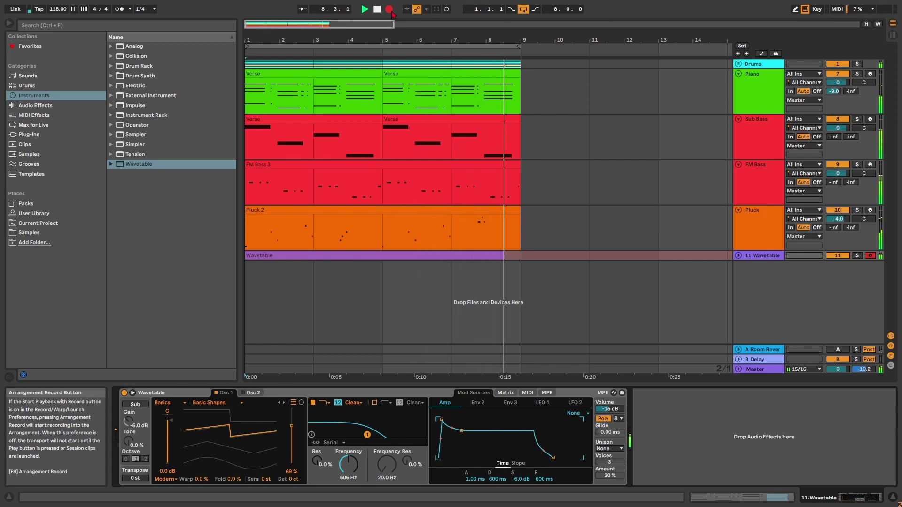
click(376, 9)
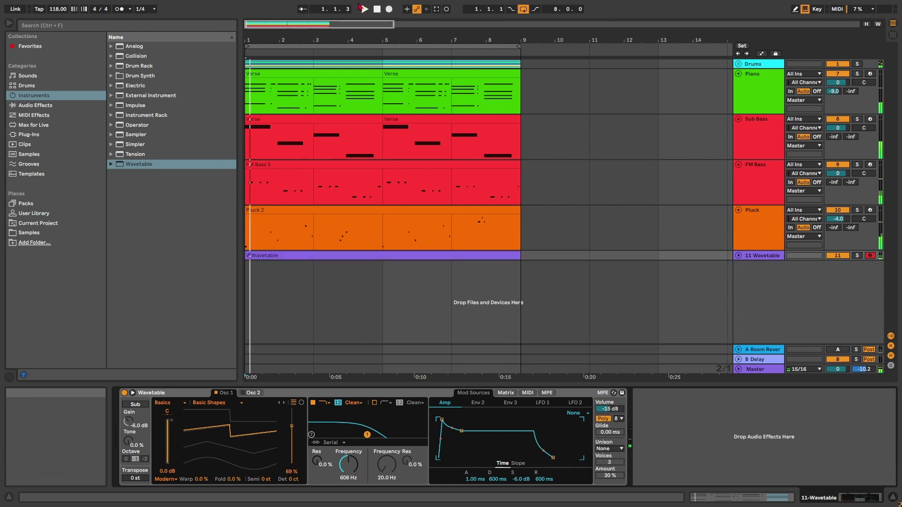
click(738, 255)
drag(250, 256, 245, 256)
double_click(256, 256)
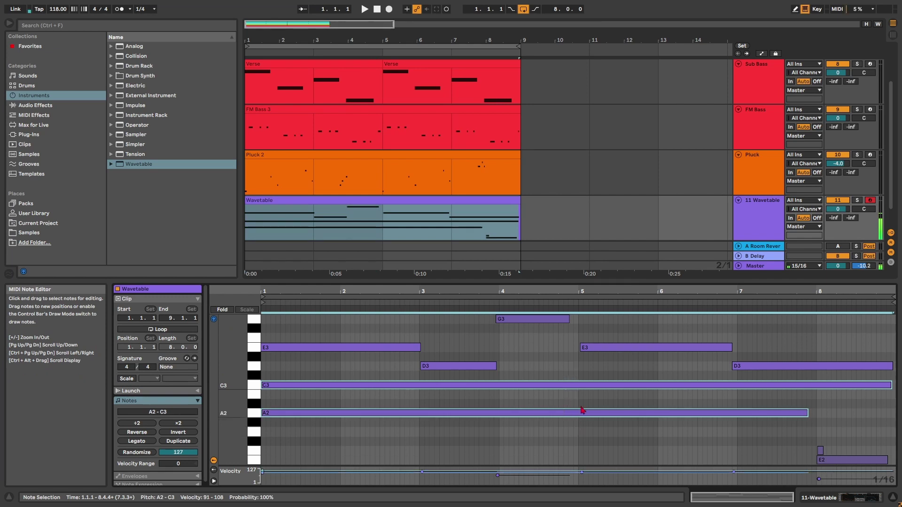
- Shorten the long C3 and A2 notes to end before bar 5 and copy both to bar 5, ending the A2 copy just before bar 8
mouse_move(575, 385)
mouse_down()
mouse_move(578, 374)
mouse_move(584, 385)
mouse_up()
drag(890, 385, 576, 385)
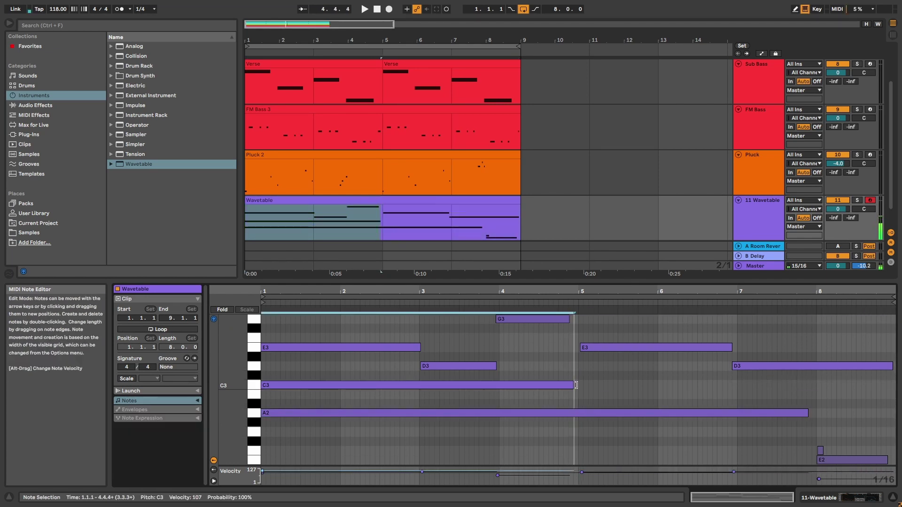
drag(276, 386, 594, 386)
drag(808, 414, 575, 415)
drag(277, 415, 587, 415)
drag(891, 416, 809, 416)
- Play the part and trim the first-half G3, C3 and A2 notes to end at 4.4.1
key(space)
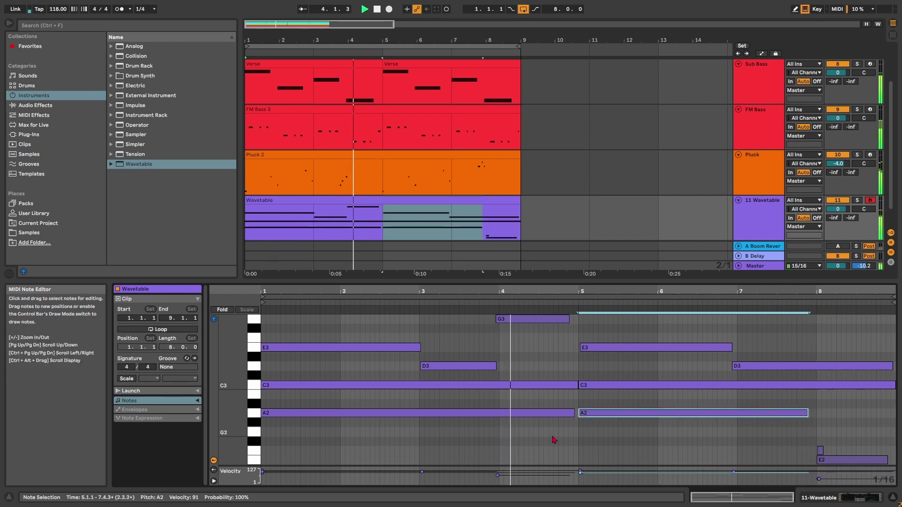
drag(554, 437, 558, 319)
key(space)
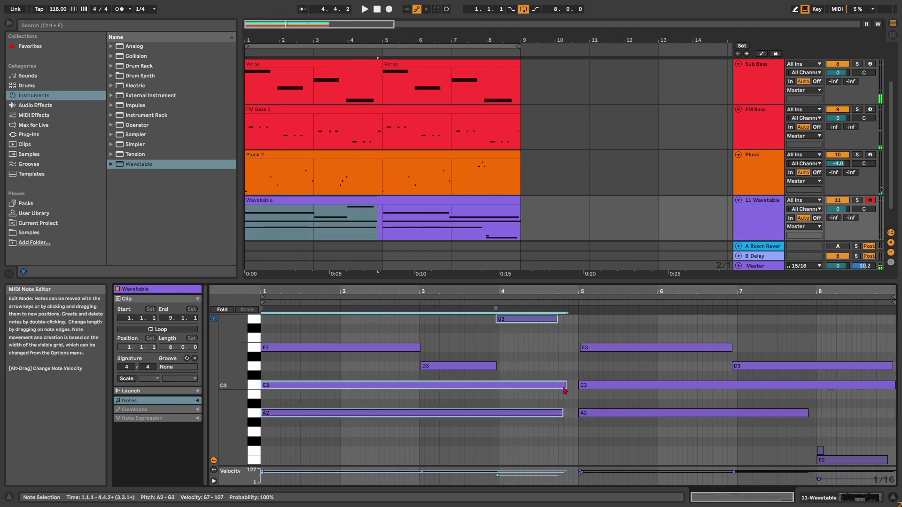
click(566, 398)
drag(566, 385, 565, 385)
drag(565, 386, 557, 386)
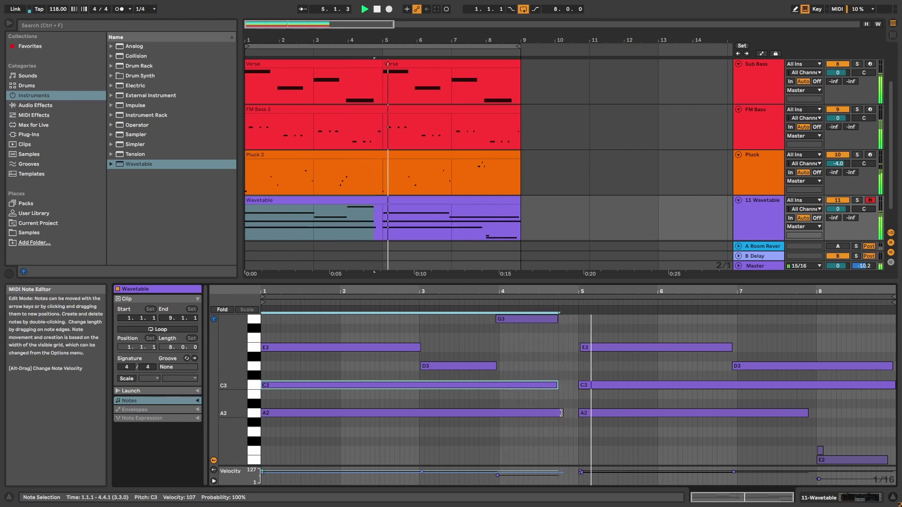
drag(562, 413, 557, 413)
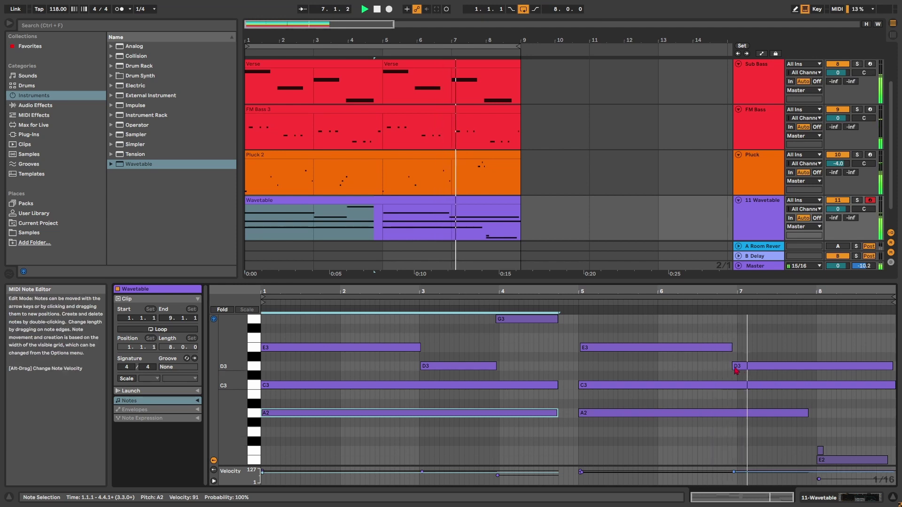
- Delete the short stray note just above E2 at bar 8 and raise the E2 note to F2
scroll(824, 445, down, 2)
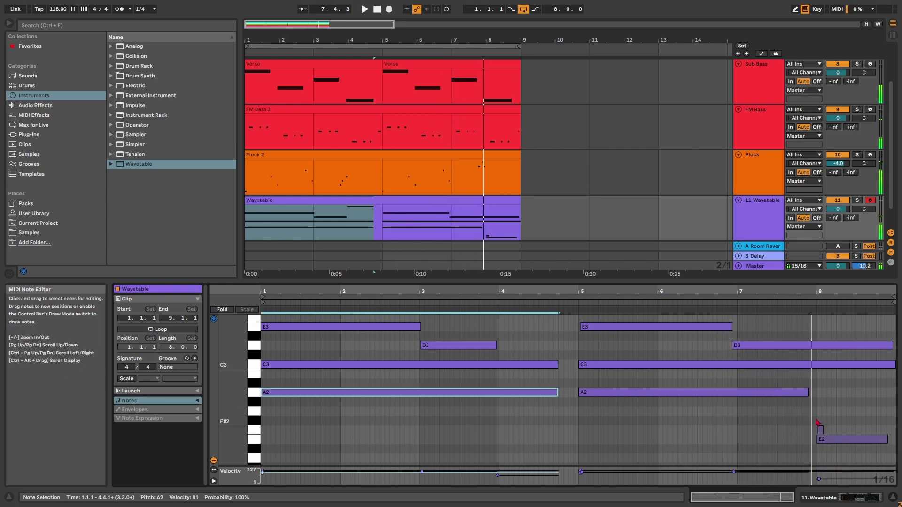
double_click(820, 430)
scroll(804, 373, up, 1)
click(785, 404)
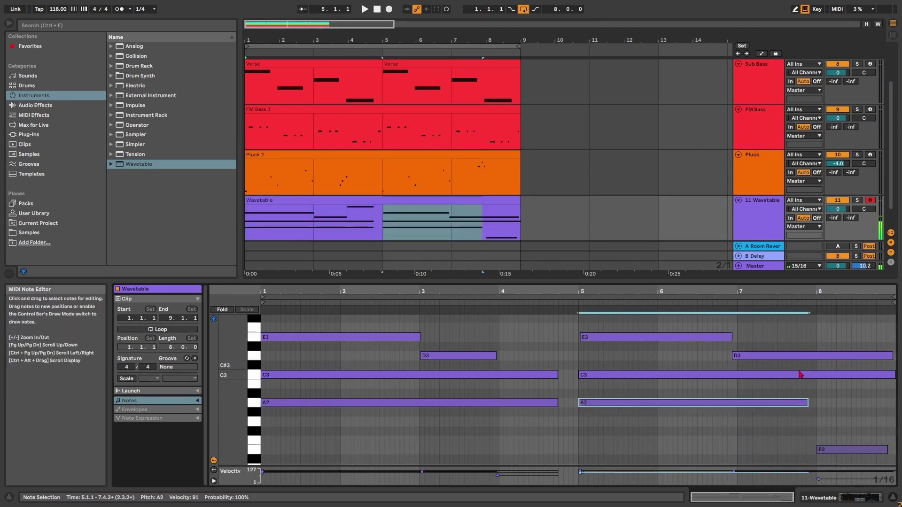
click(799, 373)
click(802, 355)
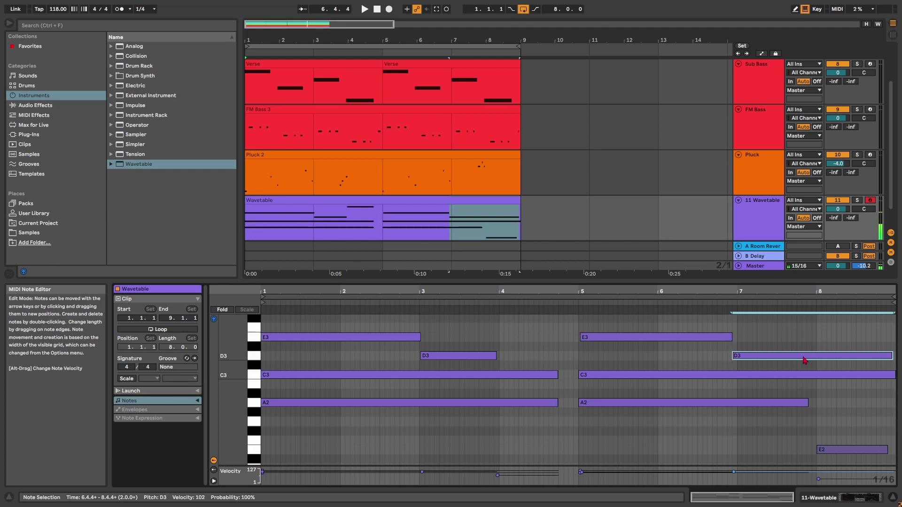
click(825, 450)
- Make the second-half D3 and A2 notes end at bar 8 and add an E3 note spanning bar 8
click(806, 376)
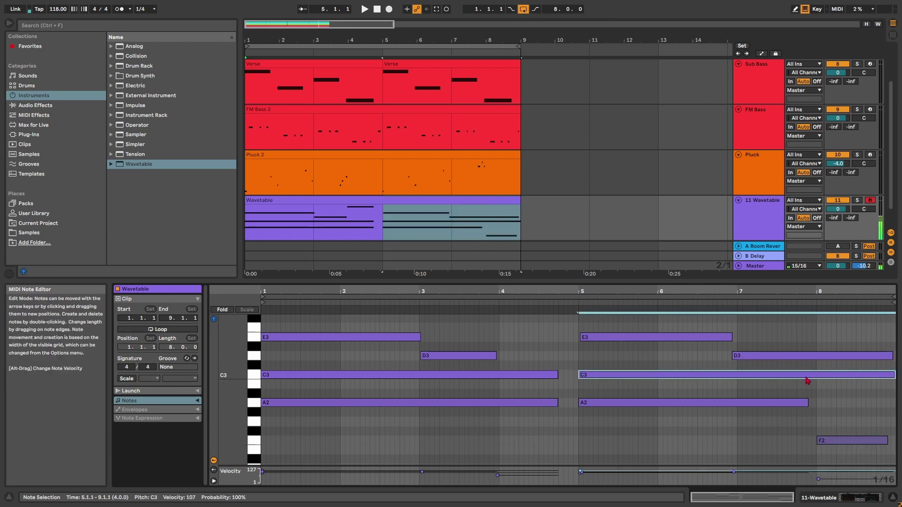
click(814, 358)
drag(892, 356, 816, 355)
drag(764, 355, 837, 343)
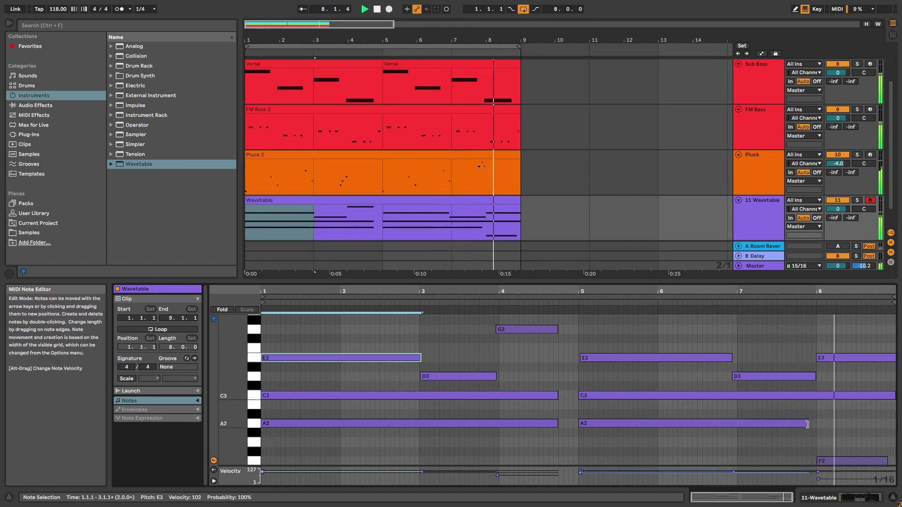
key(space)
drag(808, 424, 816, 424)
scroll(476, 86, up, 1)
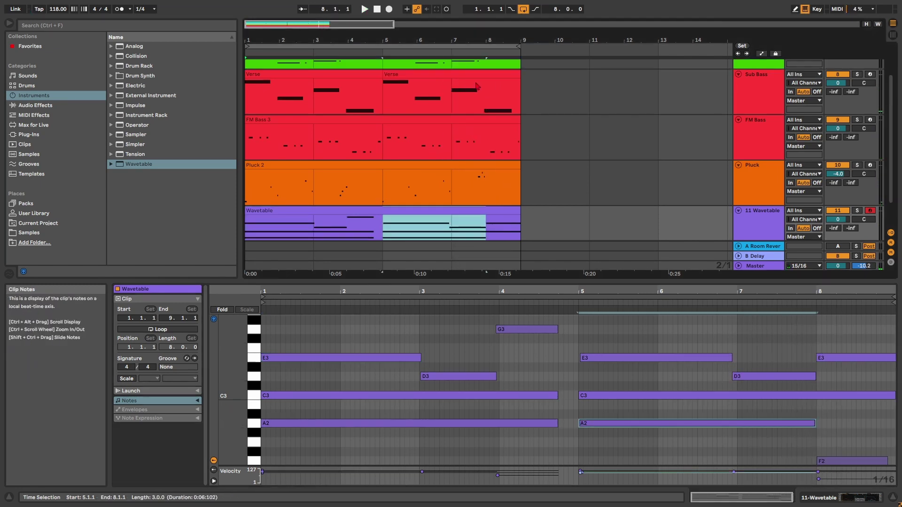
- Raise the F2 note at bar 8 to G2 and lower the E3 above it to D3 while auditioning the ending
click(469, 71)
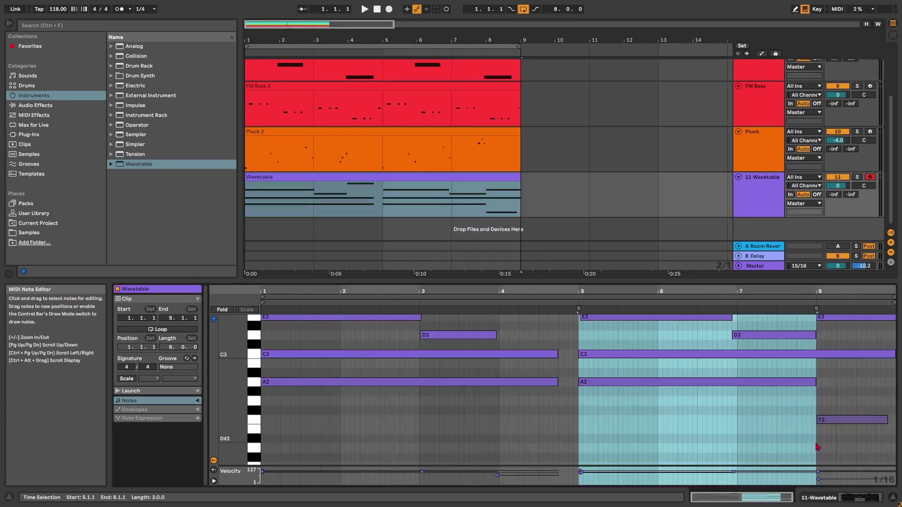
click(831, 422)
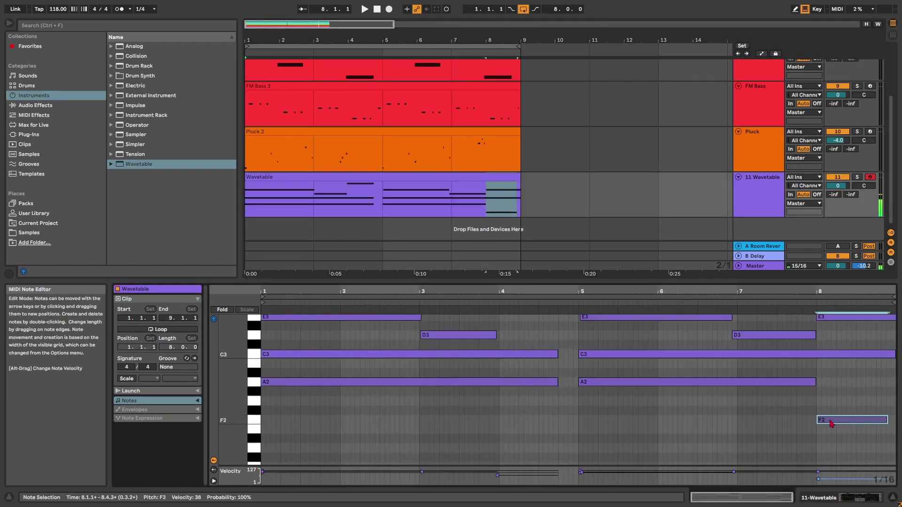
key(Up)
key(Up)
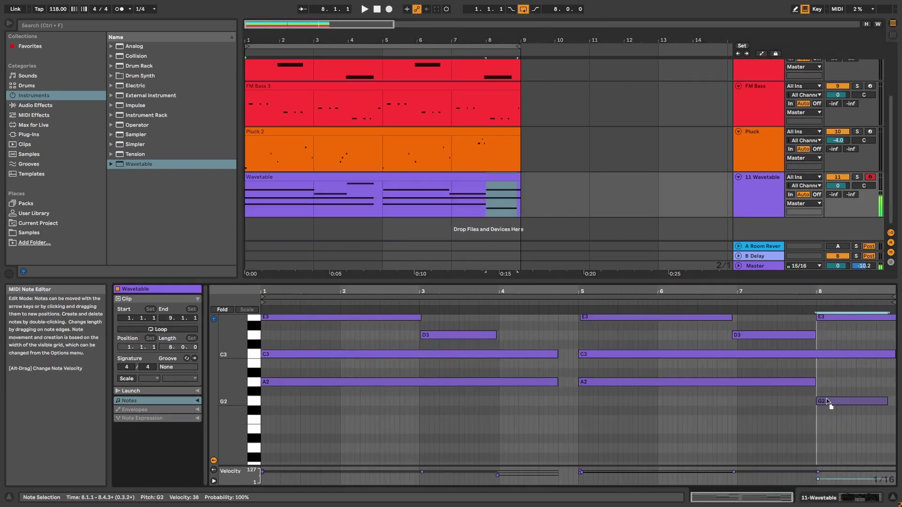
click(740, 296)
scroll(814, 366, up, 2)
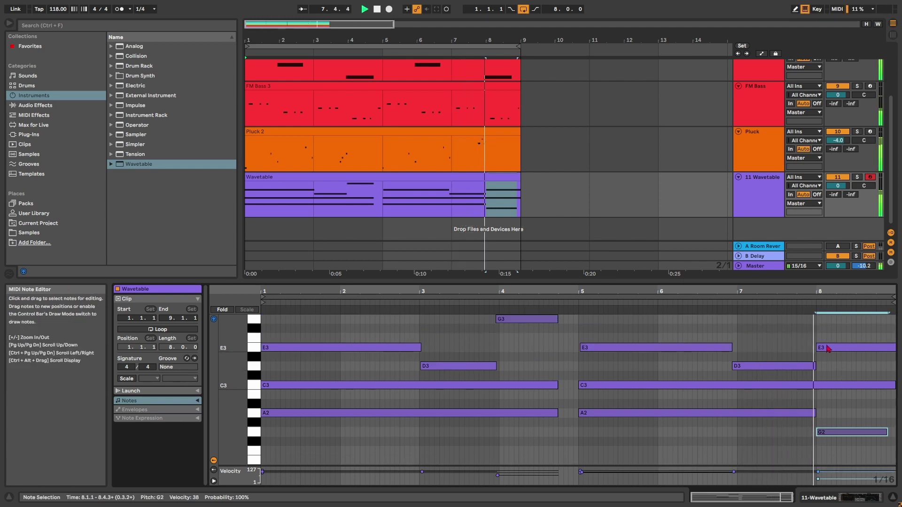
drag(824, 352, 827, 371)
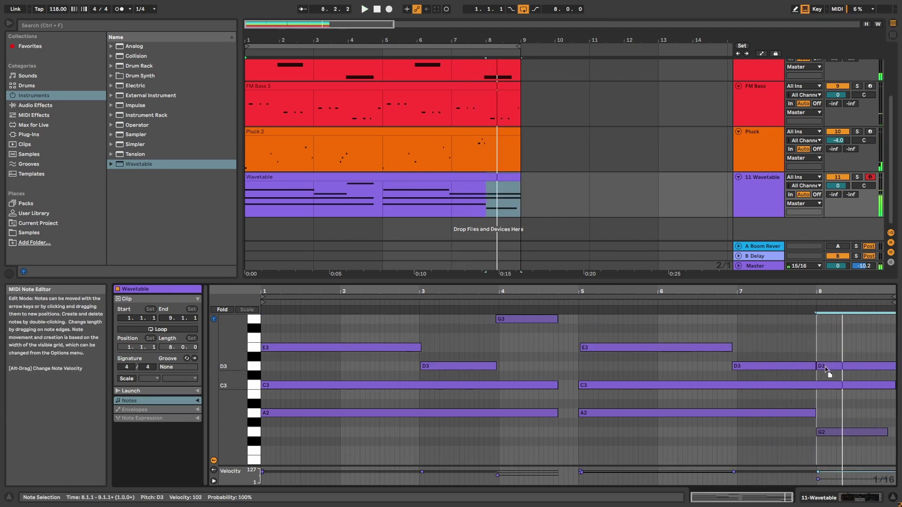
key(space)
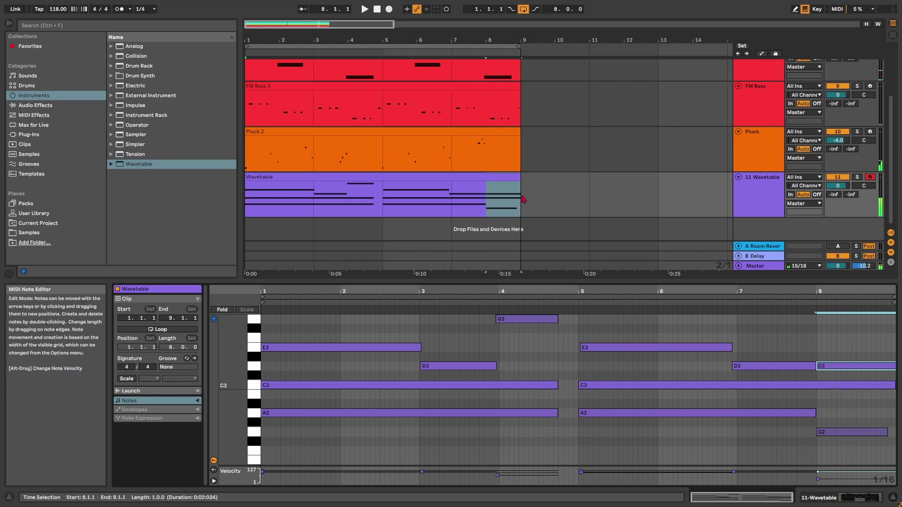
- Move the D3 note at bar 8 up to A3 and play the part to check it
click(479, 137)
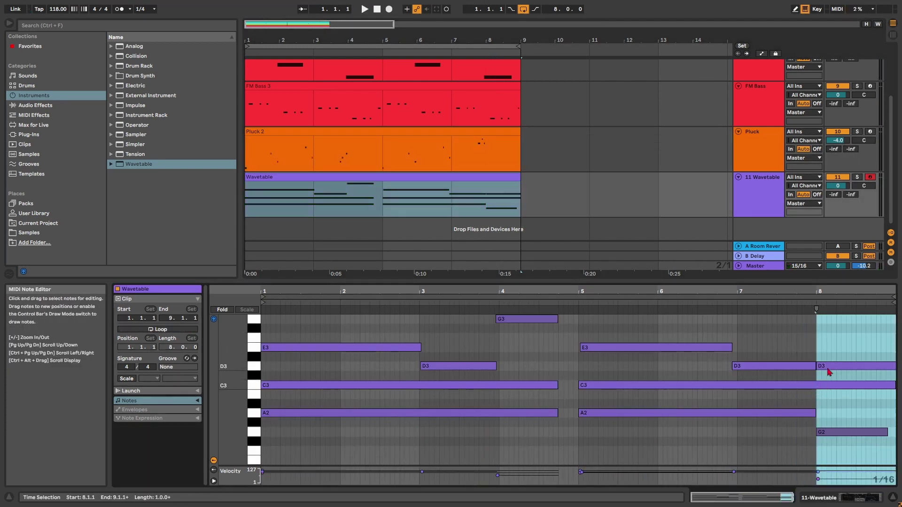
drag(828, 372, 825, 333)
scroll(835, 352, up, 1)
scroll(829, 328, up, 2)
key(space)
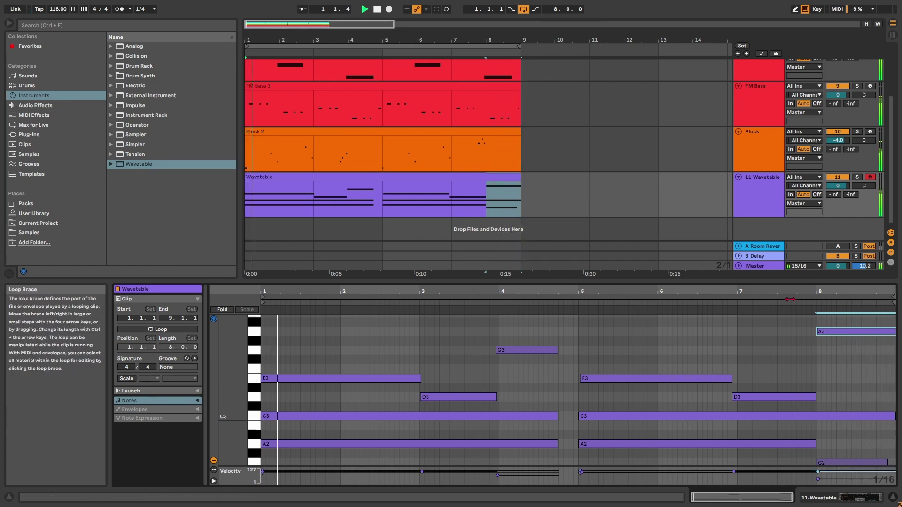
key(space)
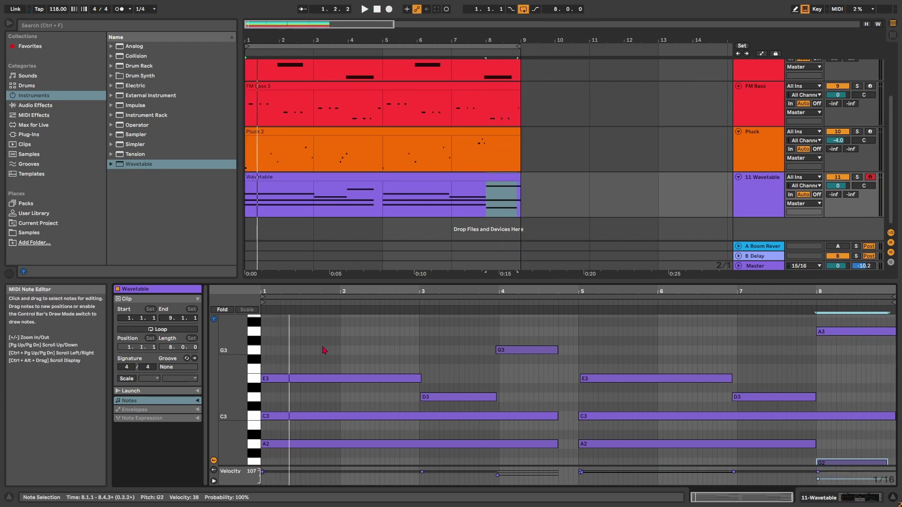
- Align the first D3 note's start to 3.1.1 and extend the final A3 note's start back to 7.4.4
click(419, 396)
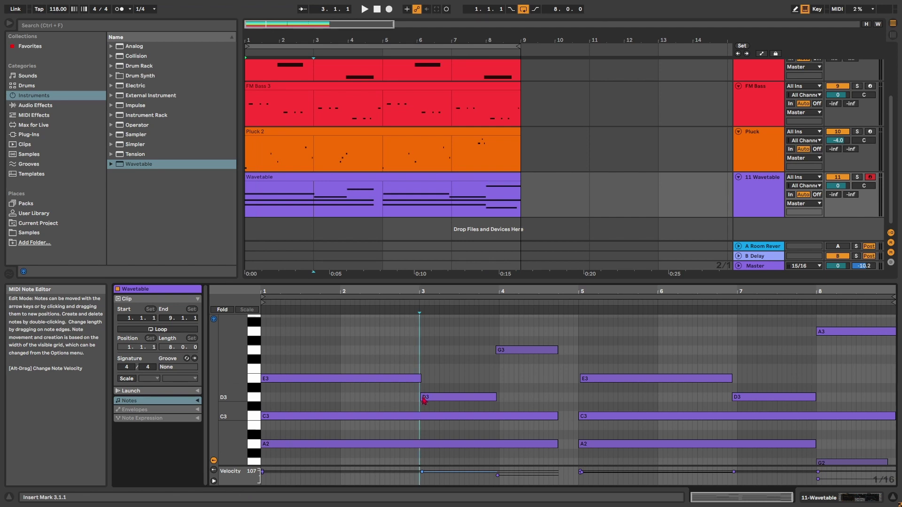
click(424, 399)
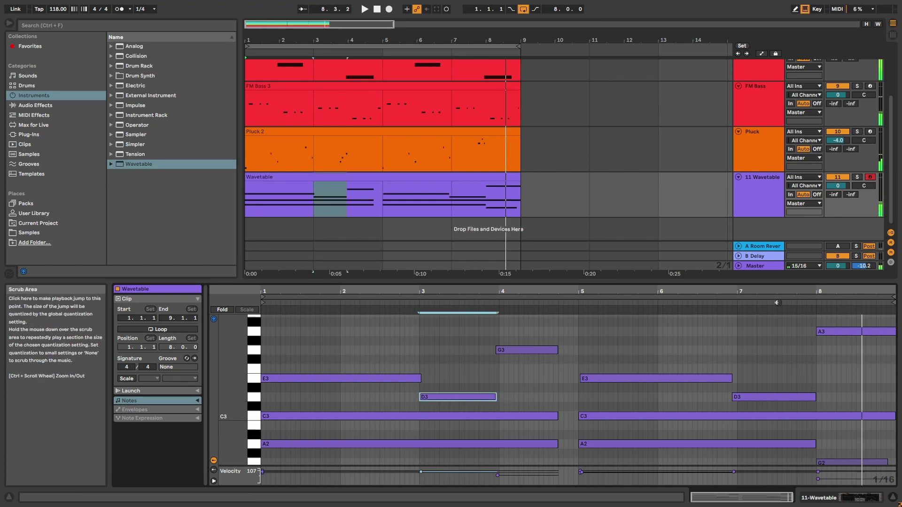
drag(817, 332, 812, 332)
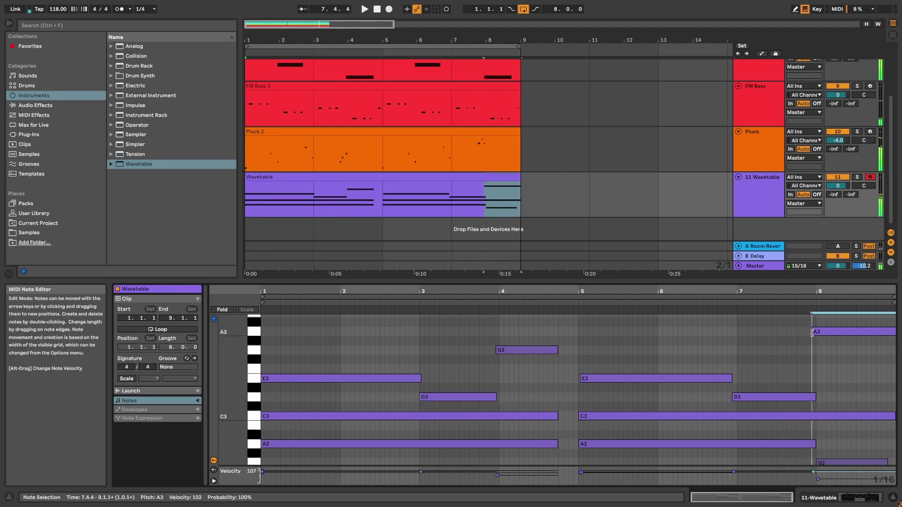
- Extend the start of the bar 8 G2 note back to 7.4.4, aligning it with the A3 above
click(820, 464)
drag(818, 463, 816, 462)
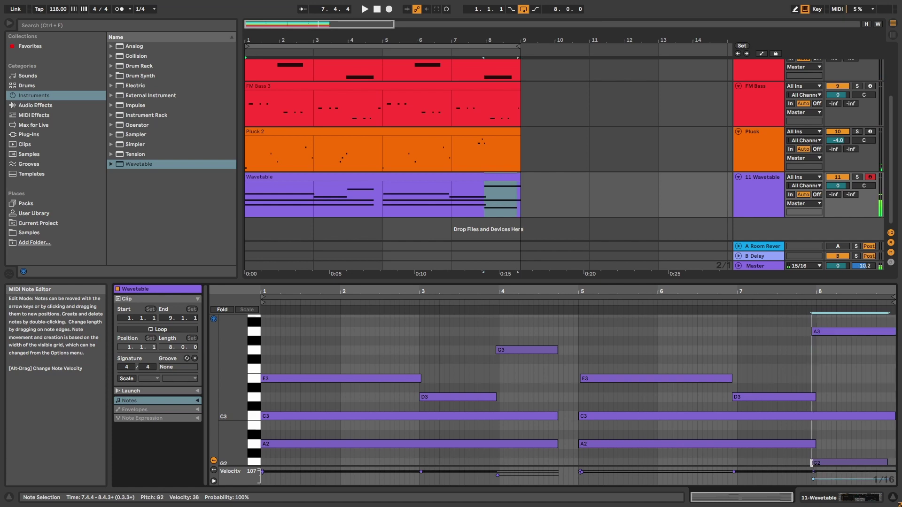
click(812, 463)
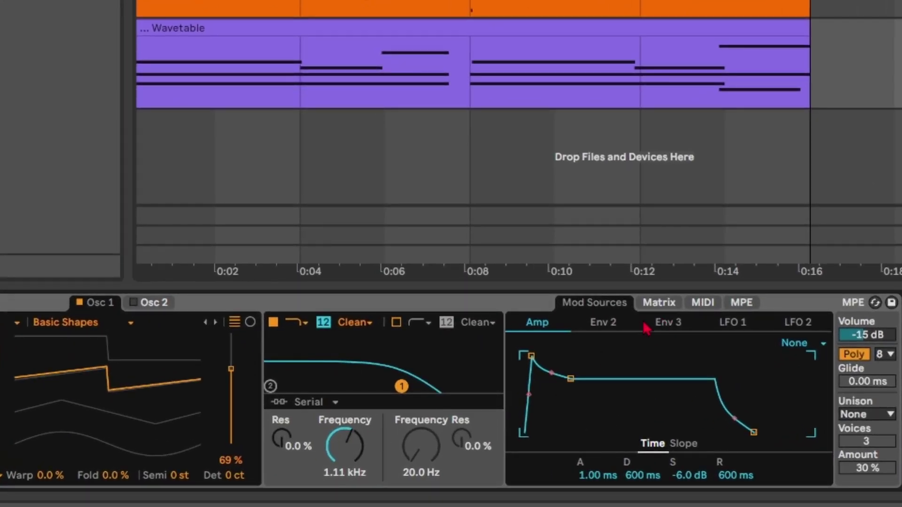
- Route Env 2 to the Filter 1 frequency in Wavetable with an amount of 36 while playing the part
click(612, 327)
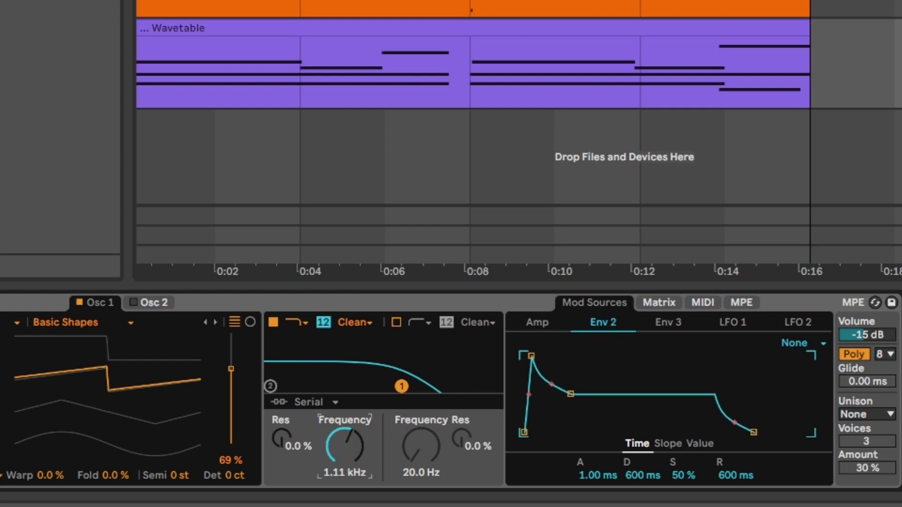
click(664, 310)
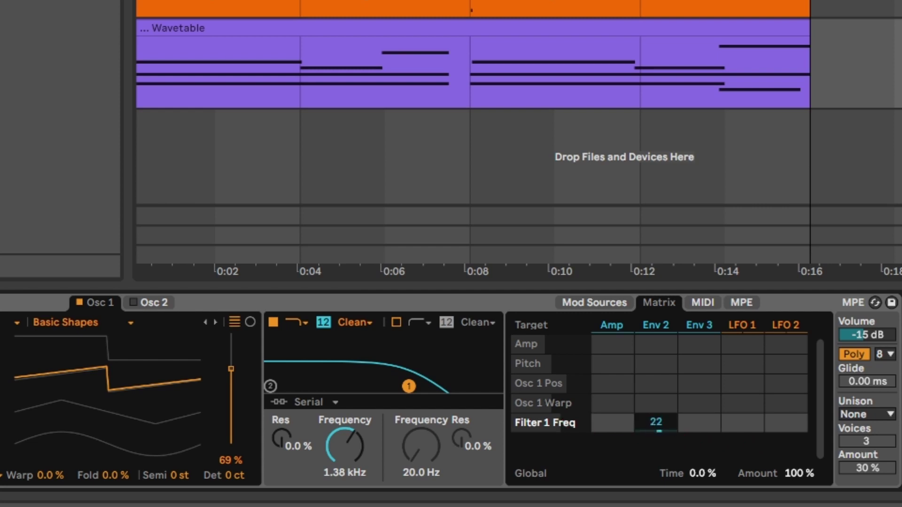
key(space)
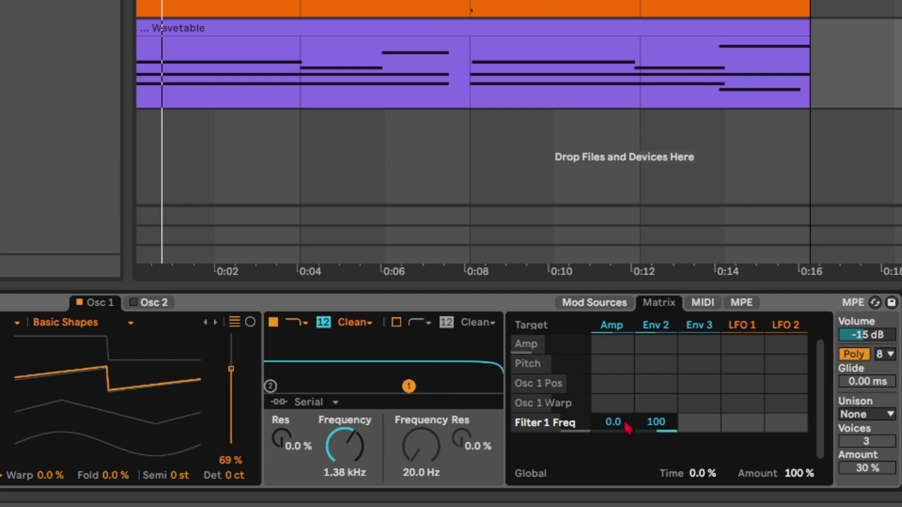
drag(656, 422, 661, 431)
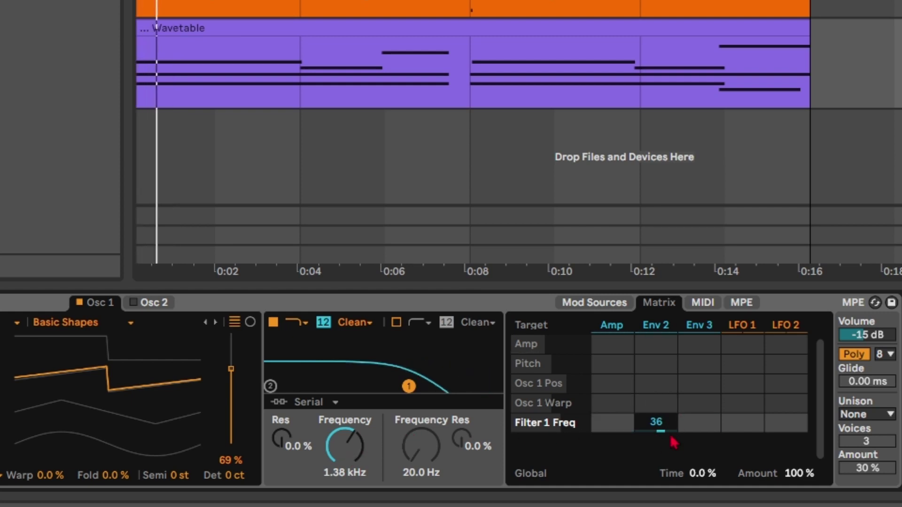
- Lower the Filter 1 frequency to 70.9 Hz and set Env 2's attack to 1.41 s and decay to 2.12 s
drag(370, 431, 369, 477)
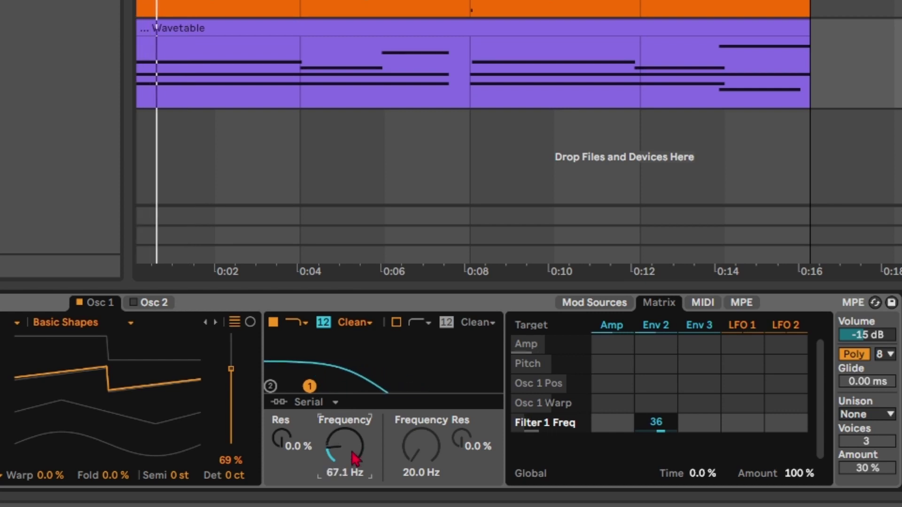
drag(373, 450, 374, 448)
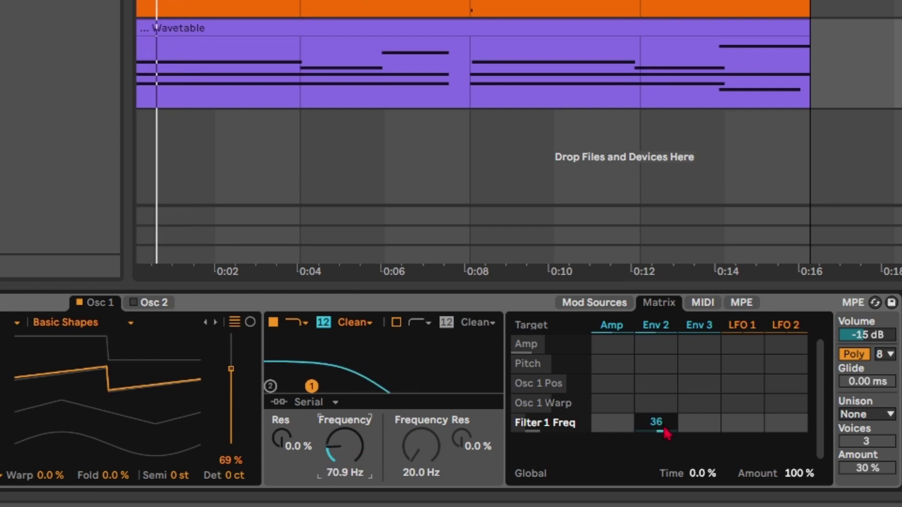
click(659, 332)
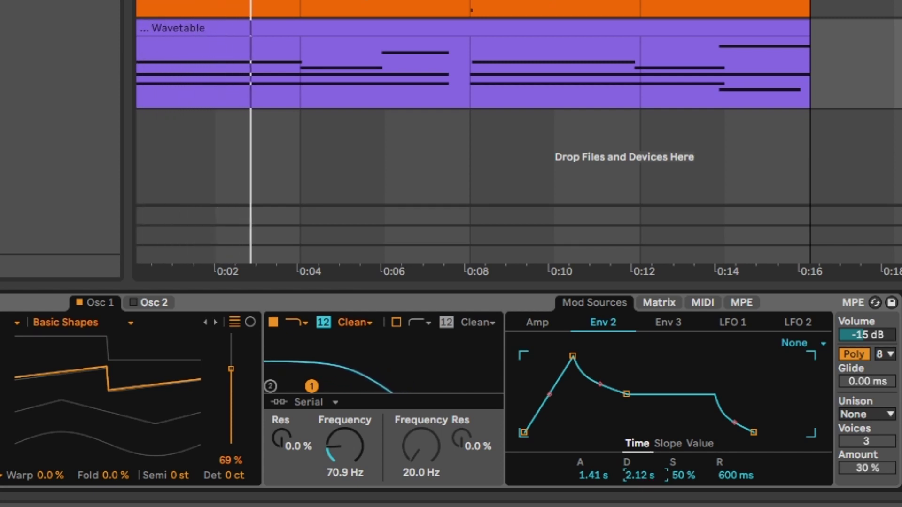
- Split the sustained C3 and A2 notes in bars 1 to 4 into one-bar notes and add a D3 in bar 4
scroll(657, 486, up, 4)
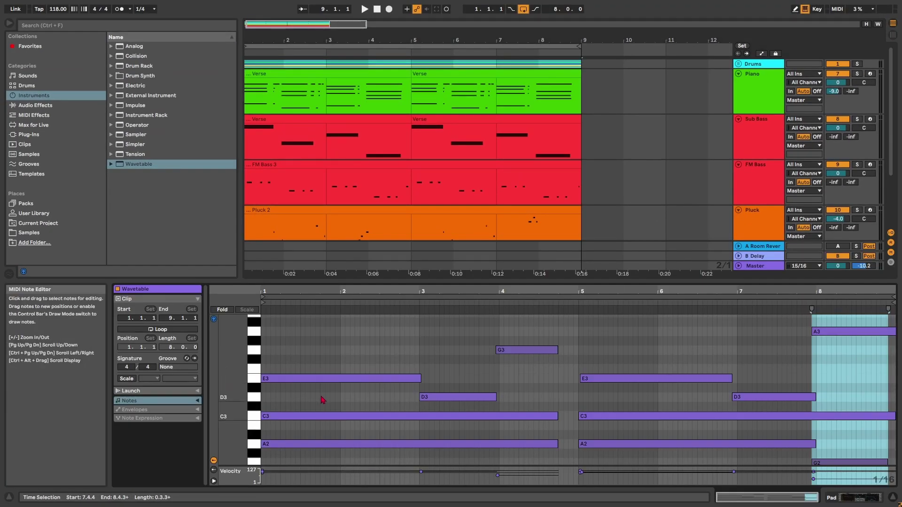
scroll(323, 370, down, 2)
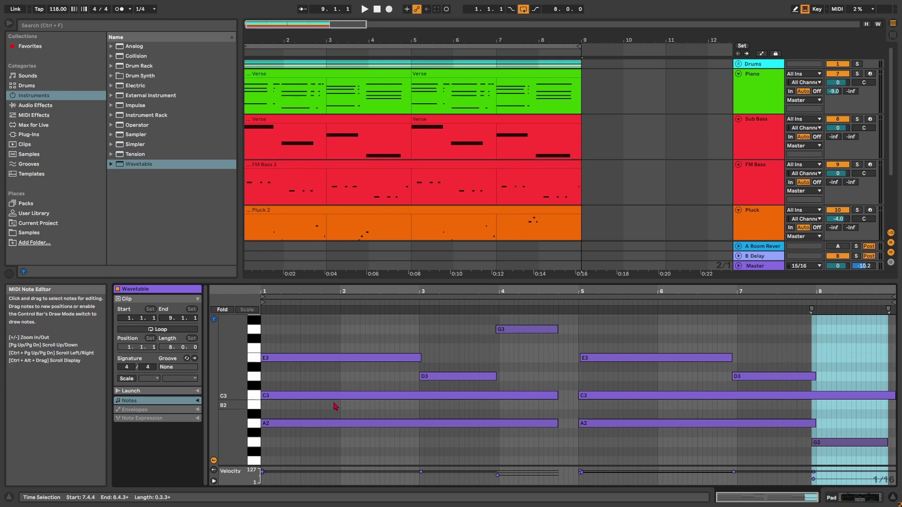
mouse_move(350, 448)
mouse_down()
mouse_move(332, 360)
mouse_move(421, 385)
mouse_move(498, 386)
mouse_up()
scroll(335, 364, down, 2)
scroll(345, 356, up, 1)
key(b)
mouse_move(341, 414)
mouse_down()
mouse_move(508, 412)
mouse_move(556, 367)
mouse_up()
click(512, 386)
click(519, 366)
key(b)
mouse_move(578, 365)
mouse_down()
mouse_move(549, 362)
mouse_move(558, 363)
mouse_up()
- Split the second-half C3 and A2 notes into one-bar notes, ending the bar 7 A2 at 7.4.4
click(650, 368)
key(b)
drag(652, 385, 827, 386)
drag(652, 413, 810, 413)
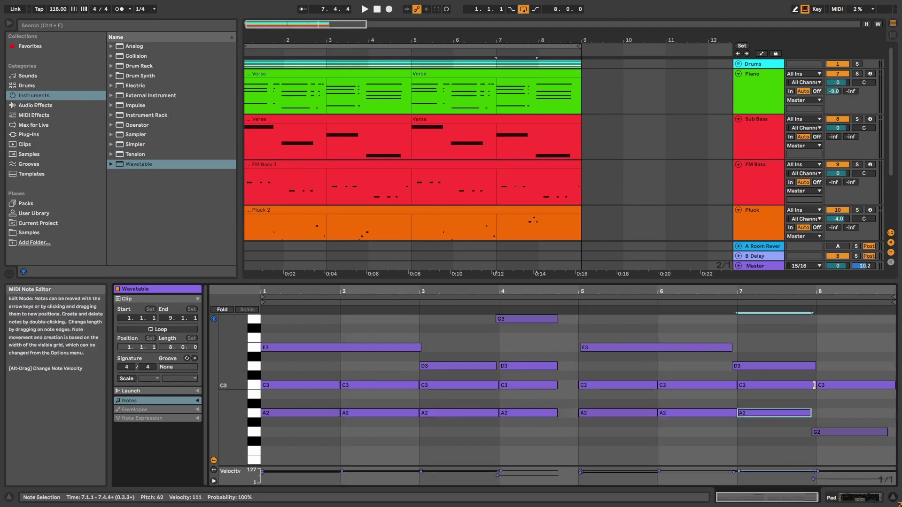
- Split the first E3 note at bar 2 and remove the D3 note from bar 4 during playback
key(b)
click(396, 348)
key(space)
click(528, 366)
- Split the second-half E3 note into two notes at bar 6
click(614, 349)
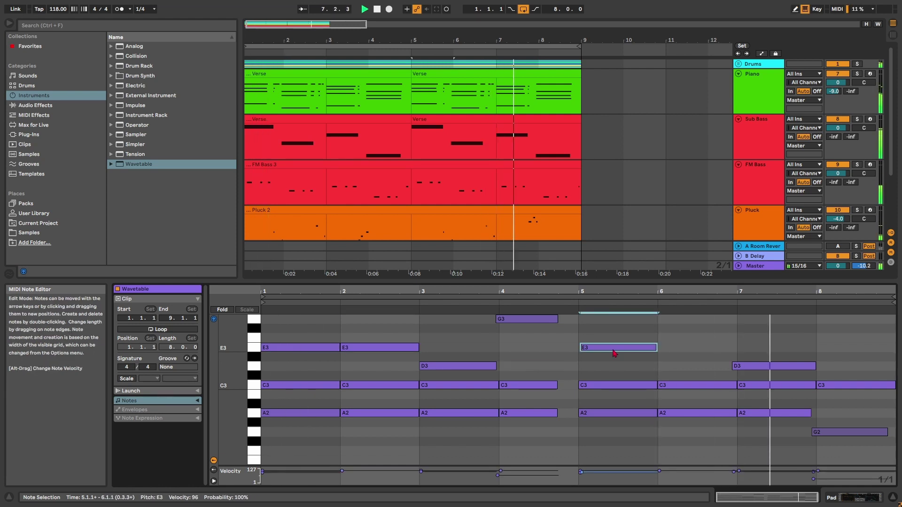
click(690, 348)
key(ctrl+z)
key(ctrl+z)
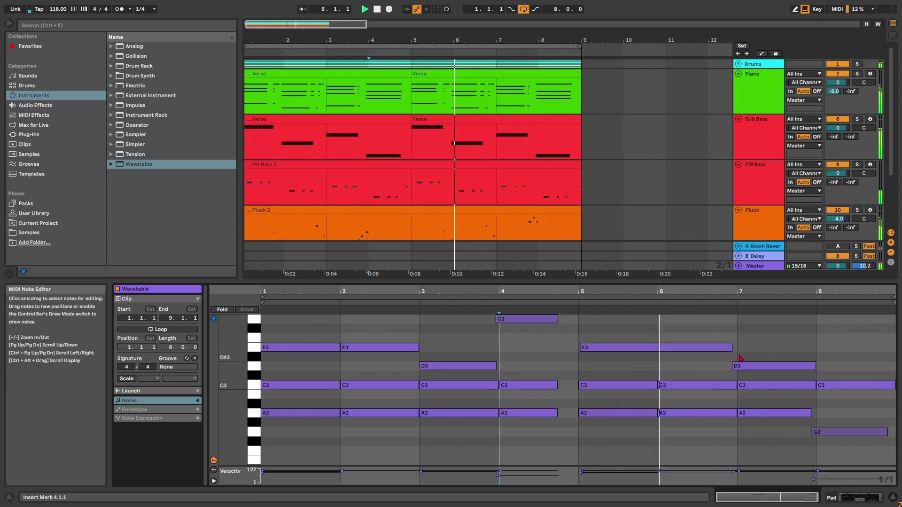
drag(731, 347, 700, 352)
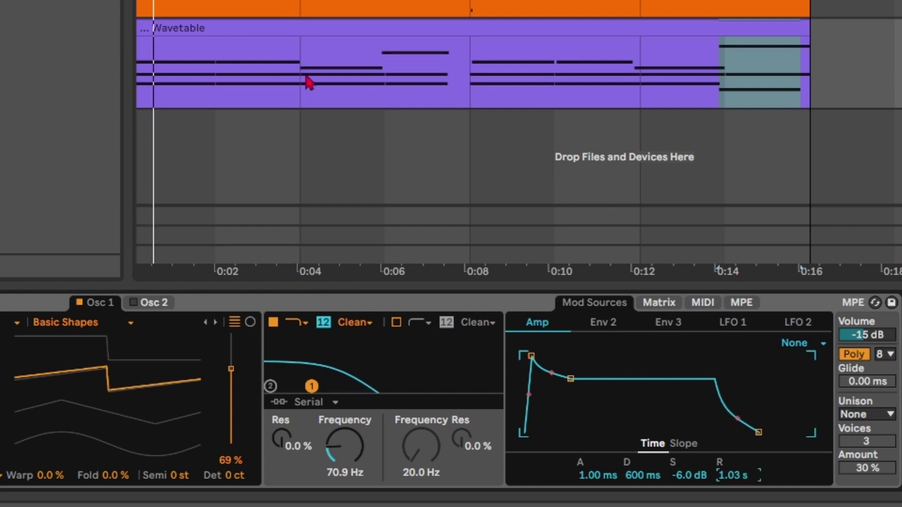
- Reshape Env 2 to 545 ms attack, 2.90 s decay and 0.0% sustain, and set its Filter 1 frequency amount to 31
click(598, 323)
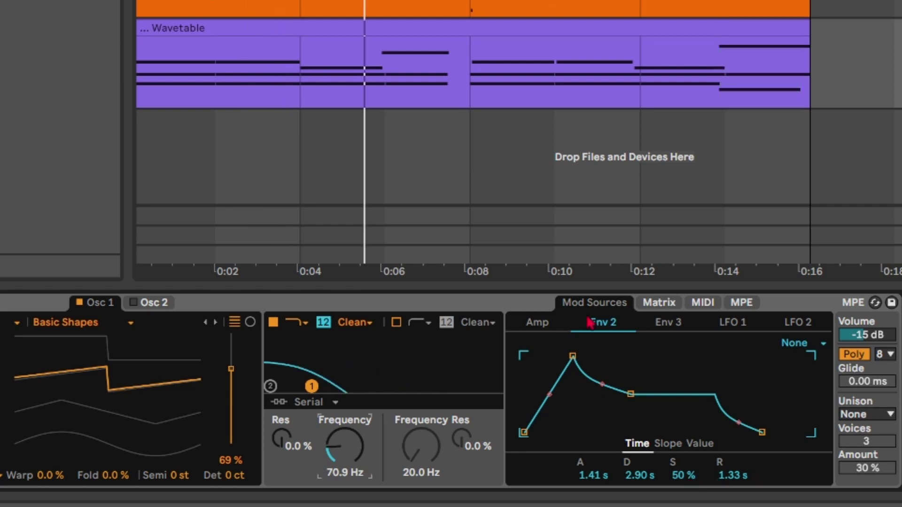
drag(644, 486, 640, 486)
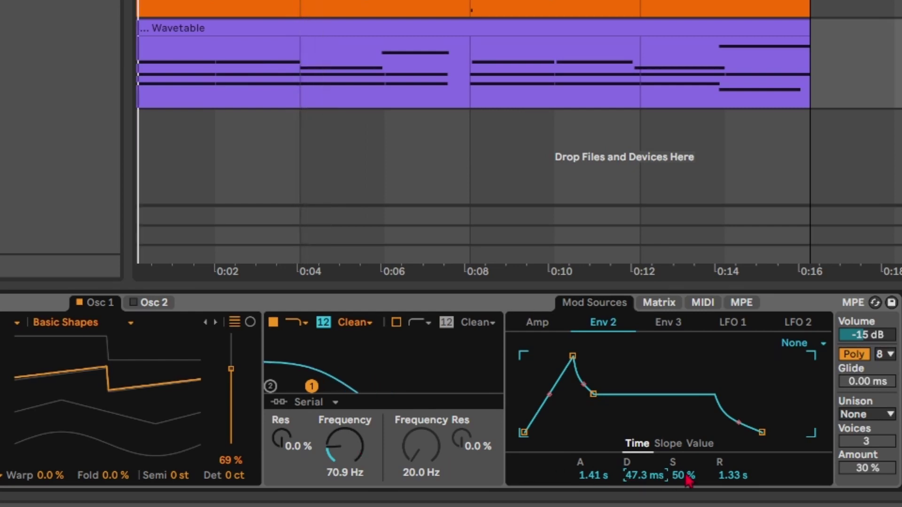
mouse_move(685, 476)
mouse_down()
mouse_move(684, 491)
mouse_move(681, 483)
mouse_up()
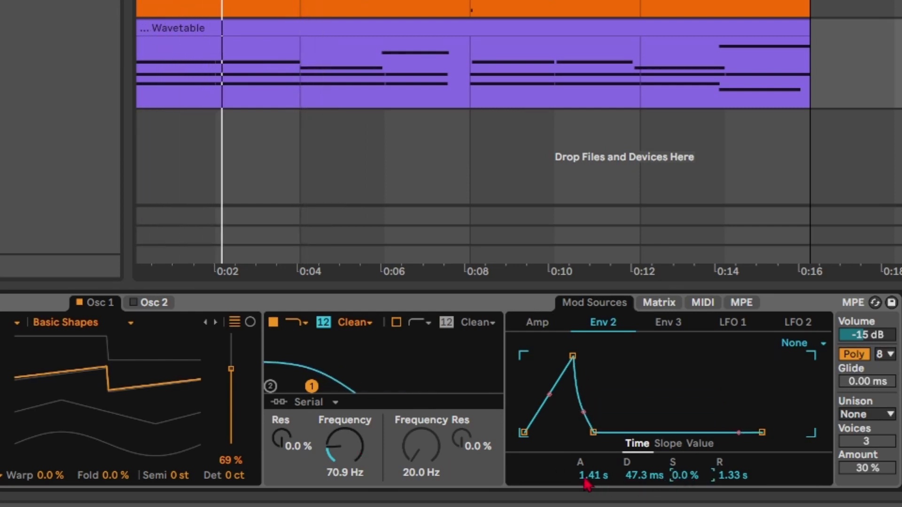
drag(593, 475, 593, 491)
drag(641, 477, 641, 454)
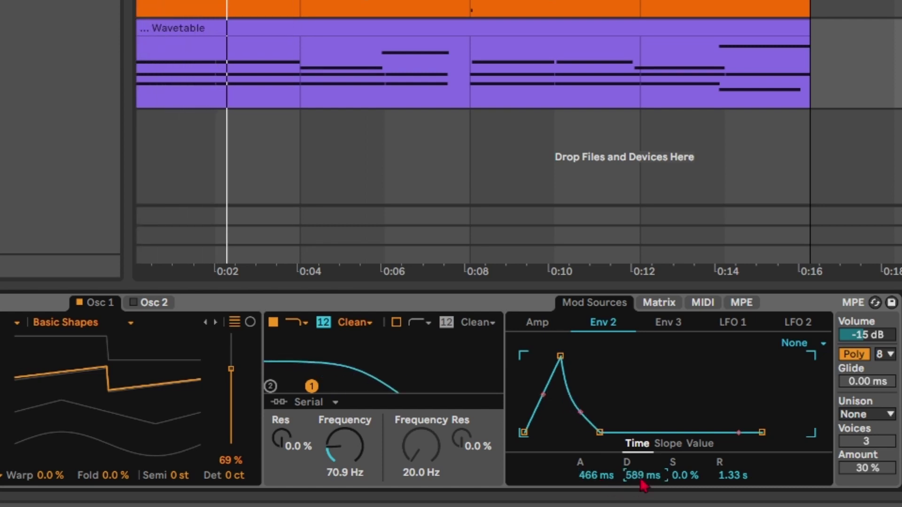
drag(643, 485, 648, 489)
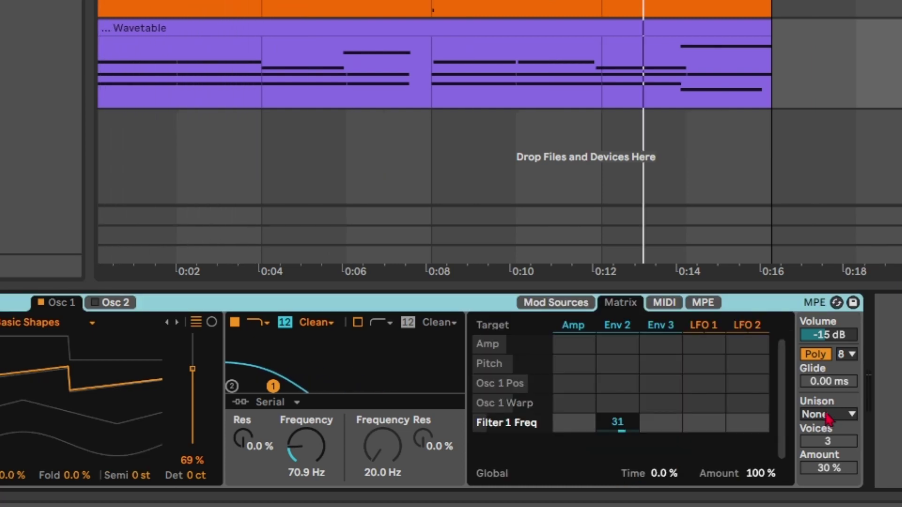
- Set Wavetable's unison mode to Classic with 3 voices and a 30% amount, and audition the part
click(828, 417)
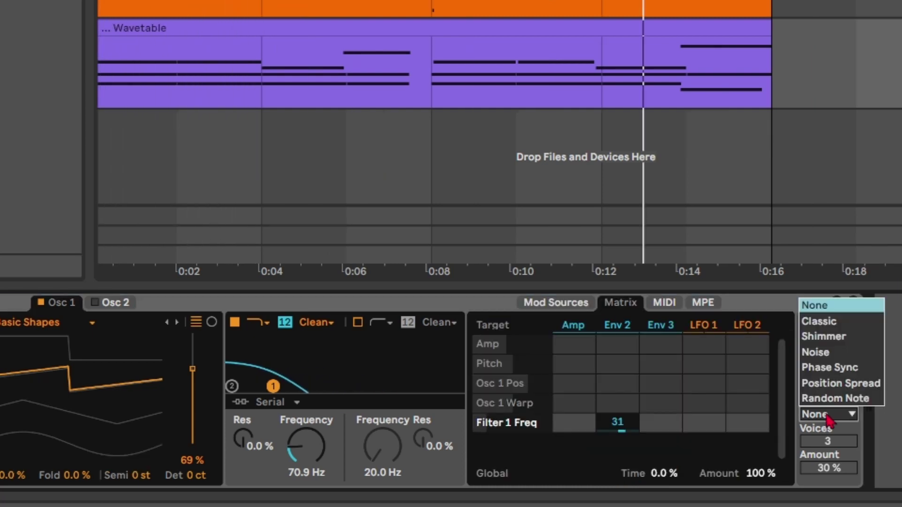
click(829, 322)
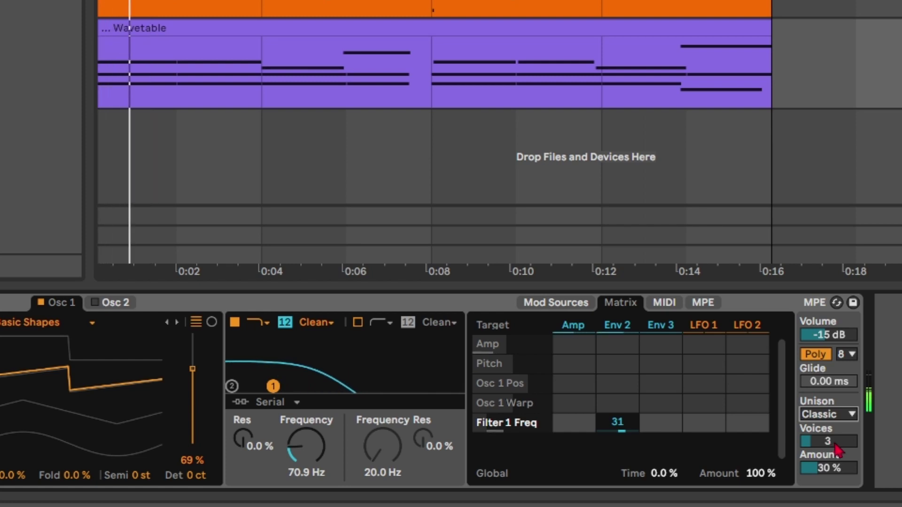
drag(836, 450, 835, 476)
key(space)
key(space)
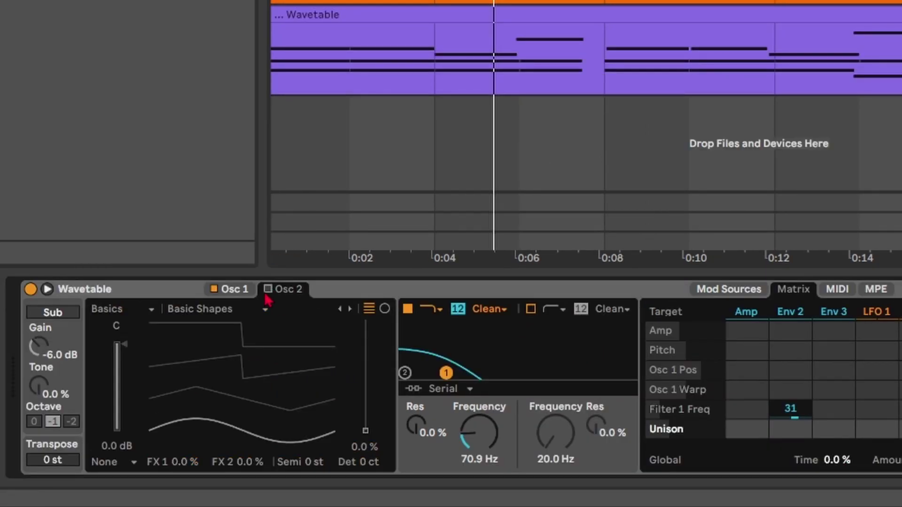
- Enable oscillator 2, set its wave position to 100% for a square shape and transpose it by 12 semitones
click(268, 289)
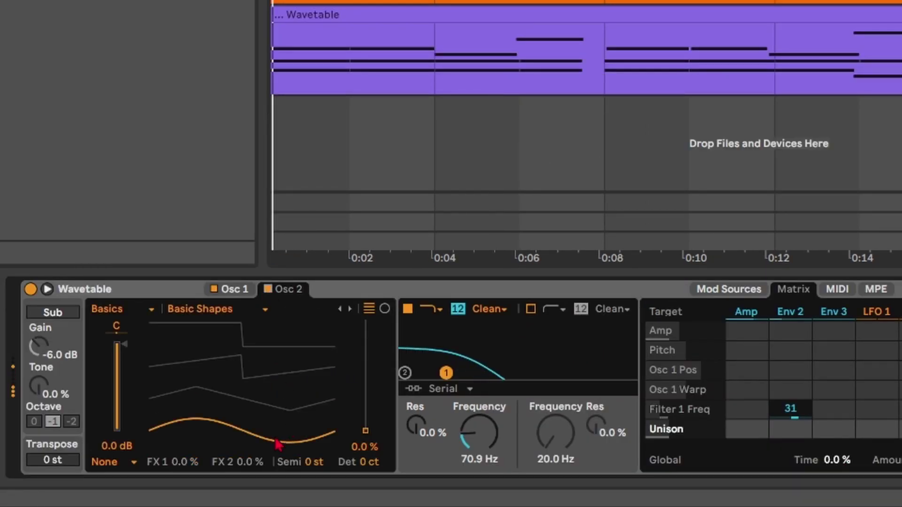
drag(278, 443, 277, 361)
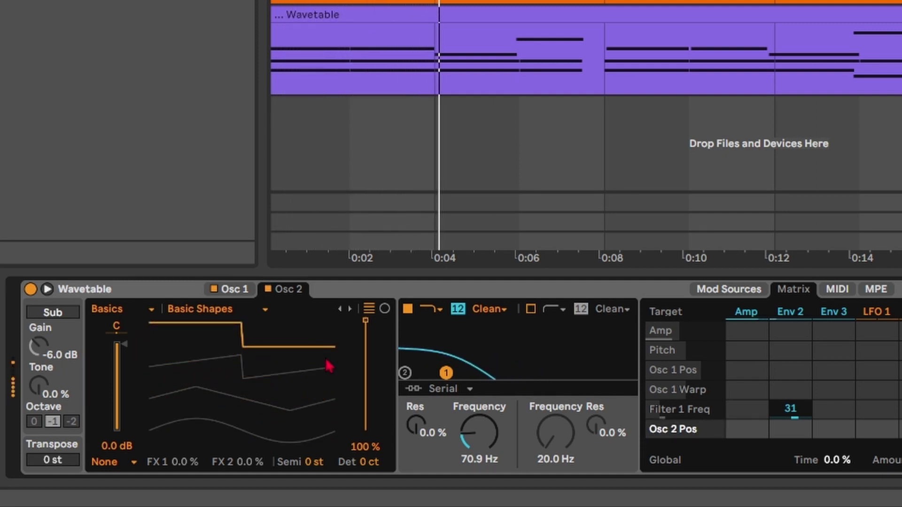
click(316, 464)
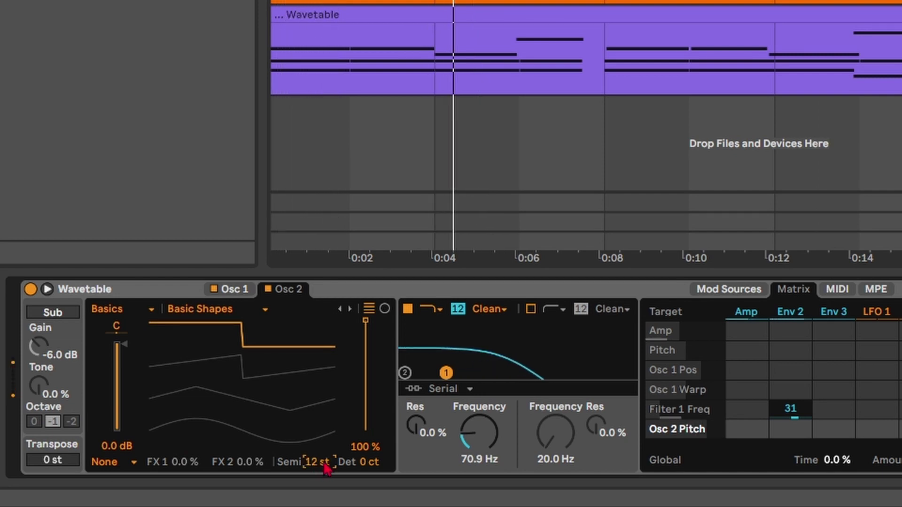
- Lower oscillator 2's semitone transposition and reduce its level
drag(326, 464, 326, 488)
click(117, 395)
mouse_move(117, 394)
mouse_down()
mouse_move(117, 432)
mouse_move(117, 409)
mouse_up()
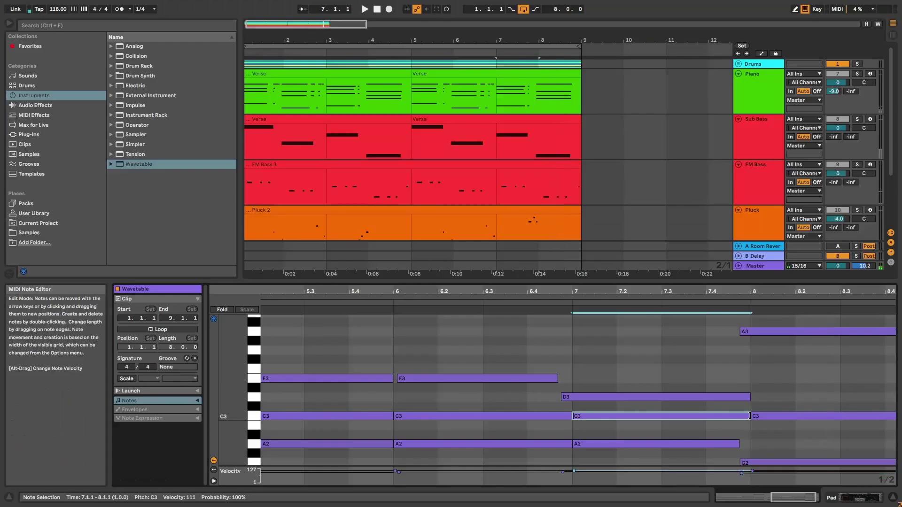
- Shorten the C3 and D3 notes in bar 7 to end with the A2 note at 7.4.4
click(747, 416)
key(space)
drag(749, 398, 738, 397)
- Route LFO 1 to the Filter 1 frequency in the modulation matrix and adjust its amount
click(716, 309)
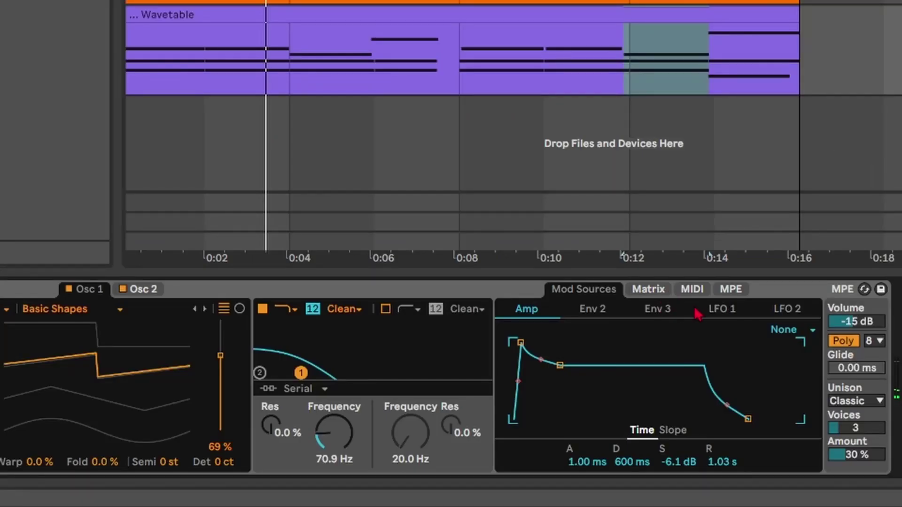
click(723, 315)
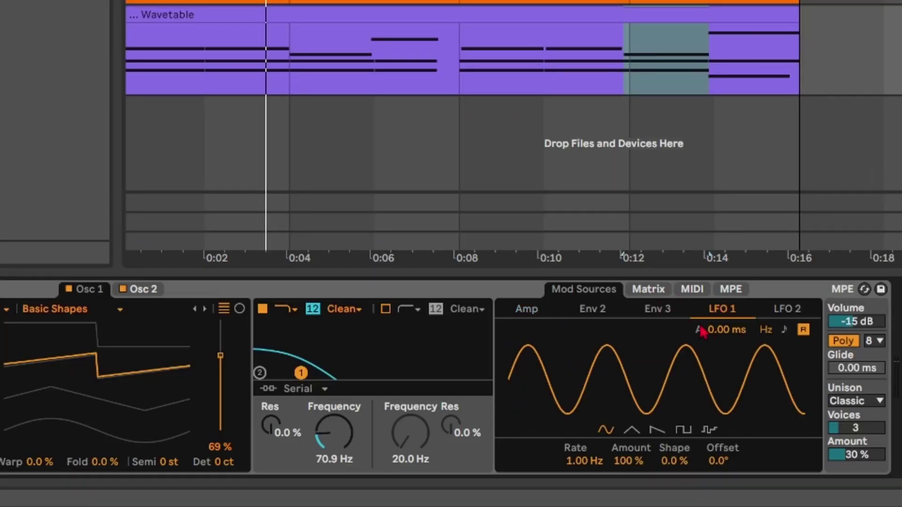
click(648, 289)
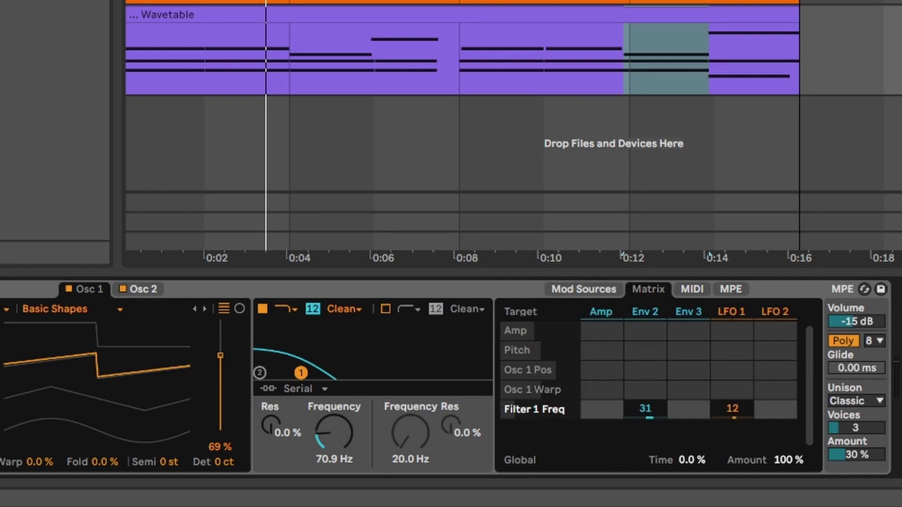
drag(732, 408, 732, 390)
- Set LFO 1's rate to 4.92 Hz, toggle its retrigger option and audition the modulation
click(734, 312)
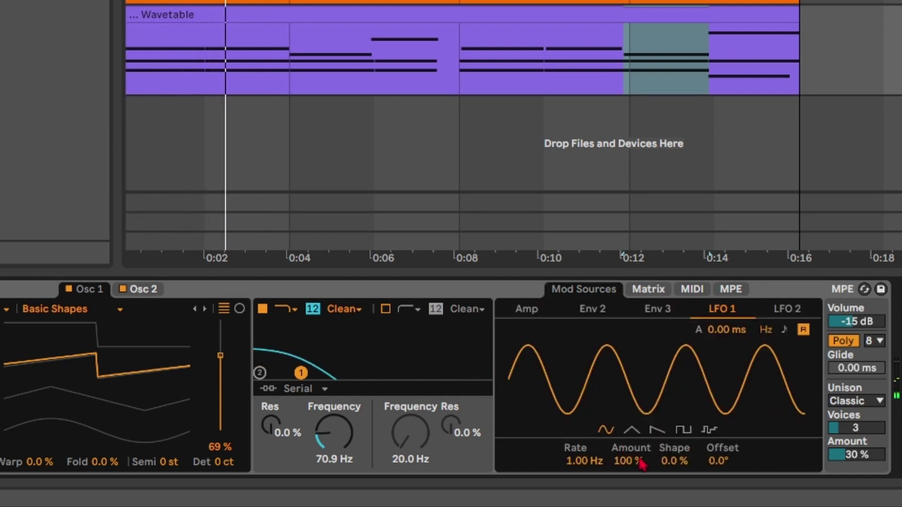
drag(591, 471, 591, 439)
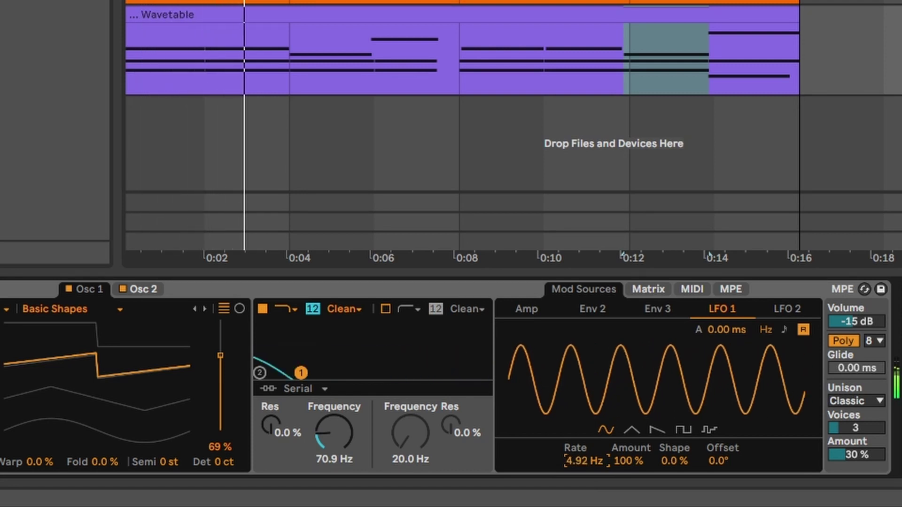
click(803, 331)
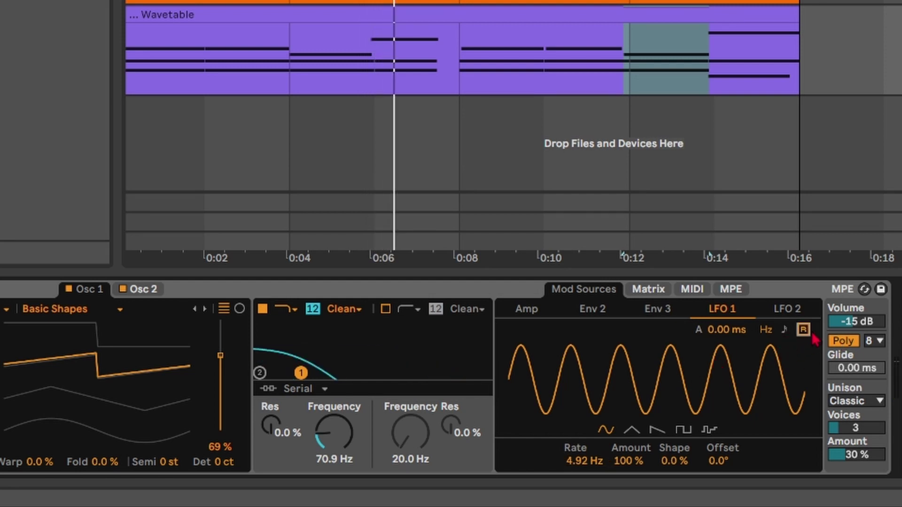
key(space)
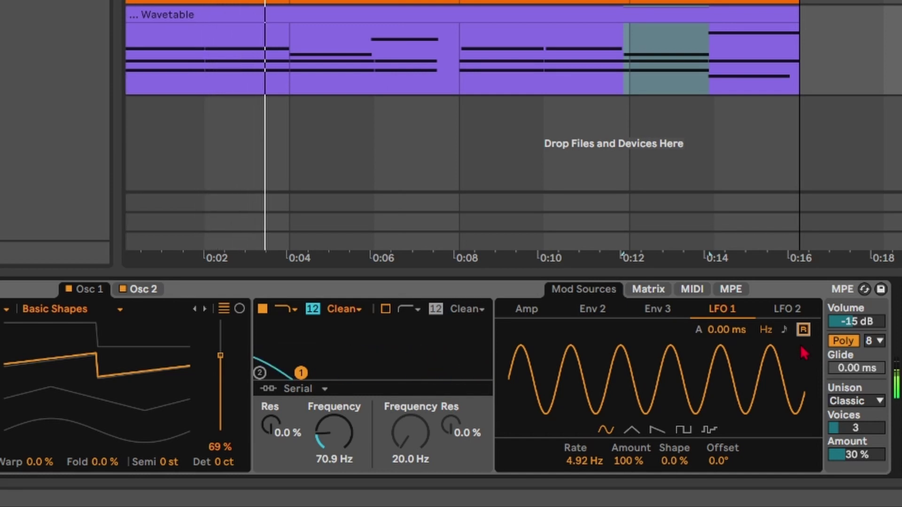
- Check Envelope 2's shape and set the LFO 1 amount on the Filter 1 frequency to 3.1
click(600, 318)
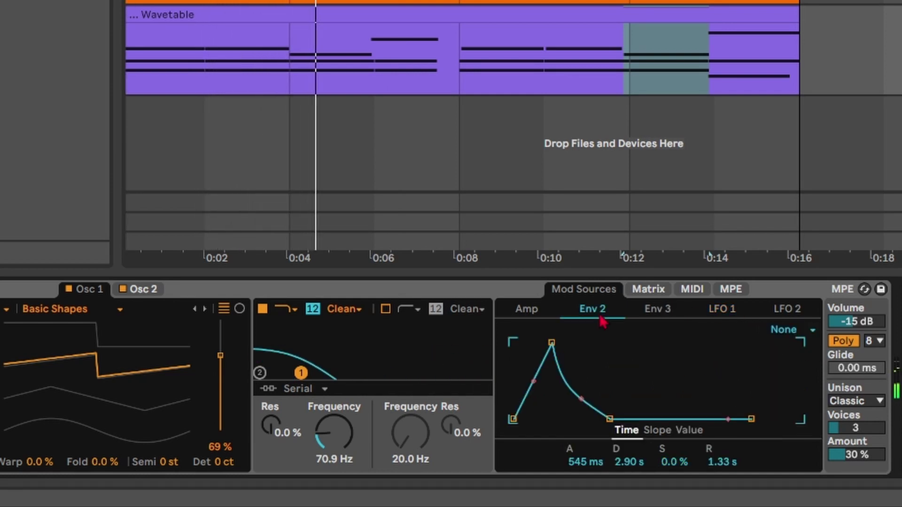
click(643, 290)
mouse_move(732, 409)
mouse_down()
mouse_move(733, 436)
mouse_move(740, 409)
mouse_up()
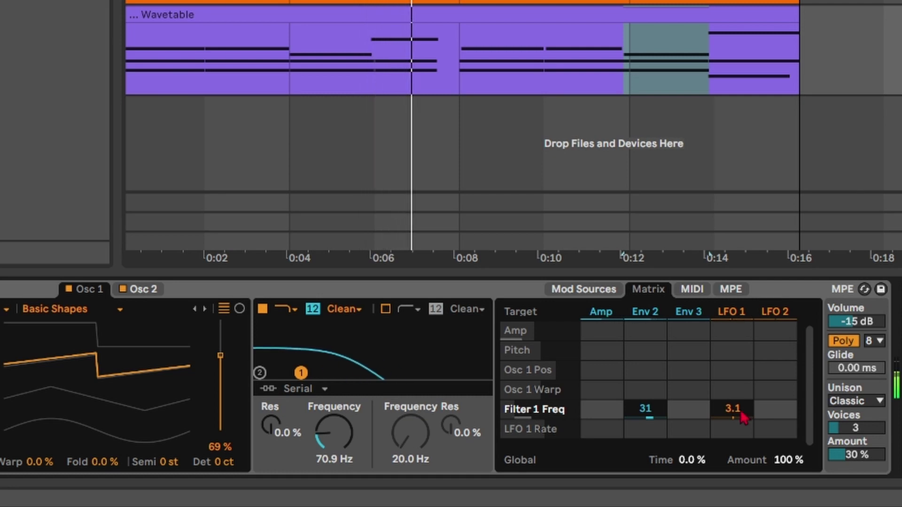
- Enable Filter 2 on the Wavetable and set its cutoff to 238 Hz with 21 % resonance
click(385, 310)
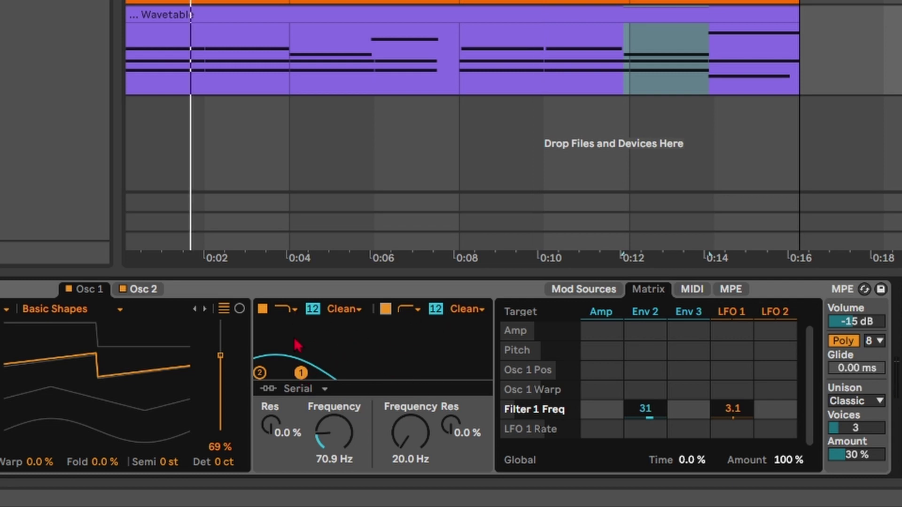
click(261, 376)
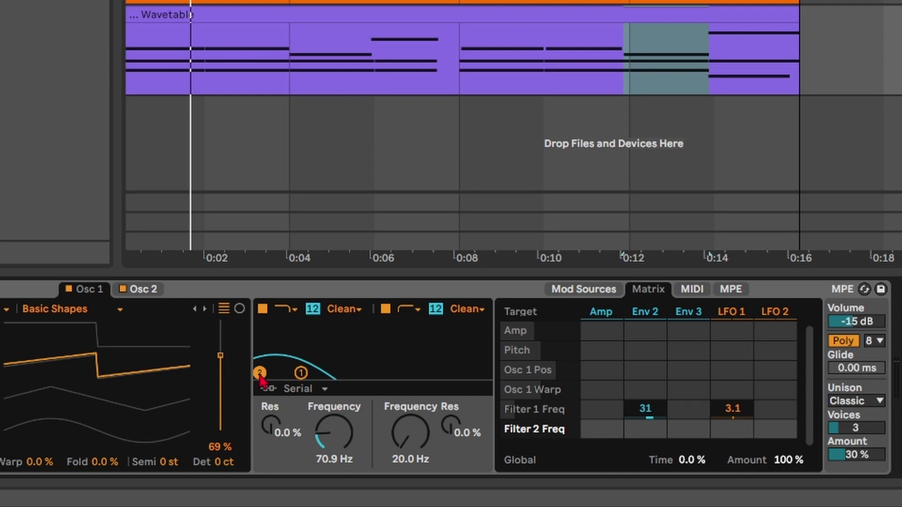
mouse_move(260, 373)
mouse_down()
mouse_move(313, 369)
mouse_move(296, 346)
mouse_move(288, 364)
mouse_move(359, 365)
mouse_up()
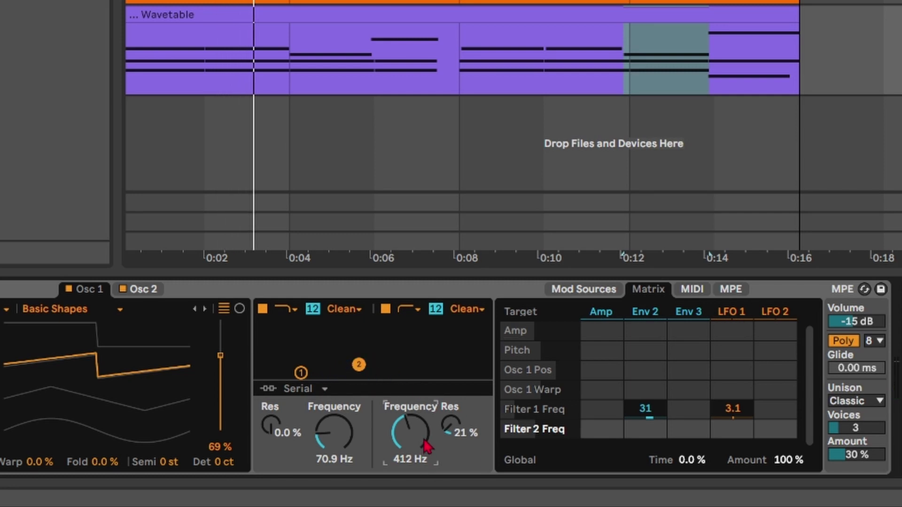
drag(427, 445, 426, 458)
- Compare the sound with oscillator 2 off and on, and set Filter 2 to 295 Hz with 30 % resonance and Filter 1's resonance to 12 %
click(145, 289)
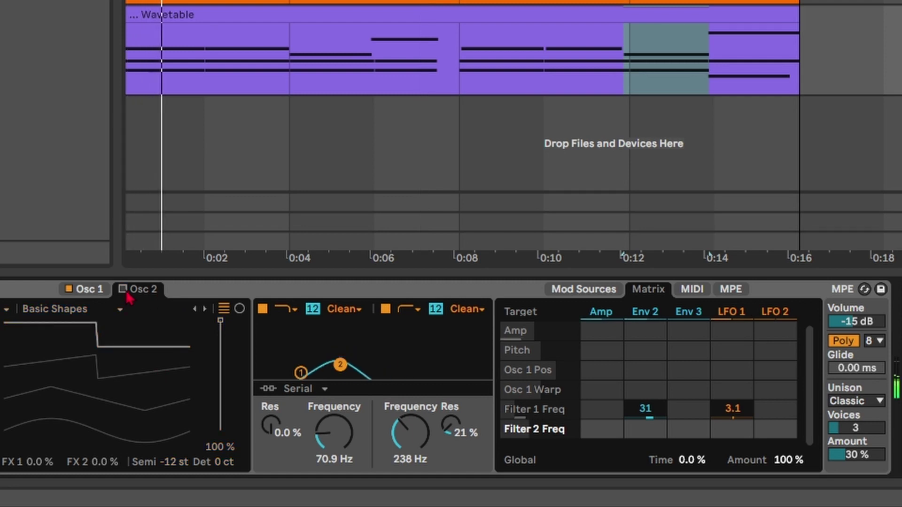
click(126, 293)
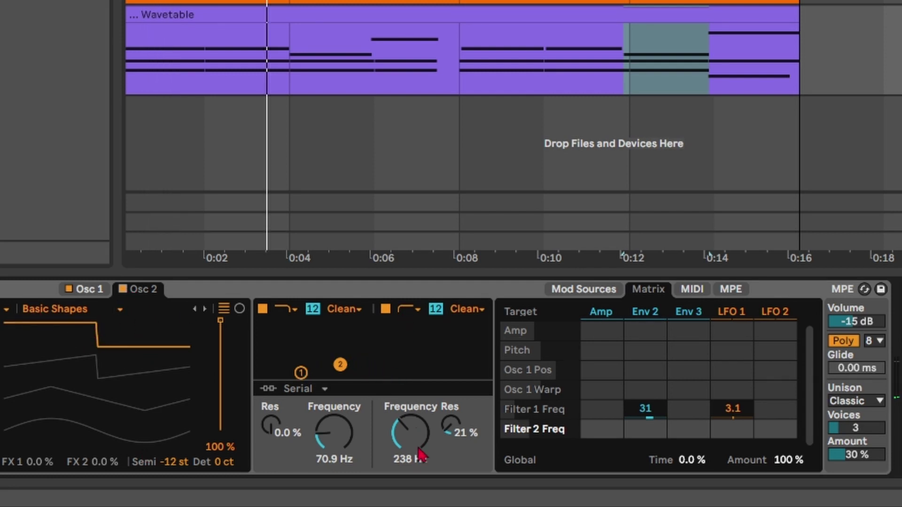
drag(410, 433, 410, 420)
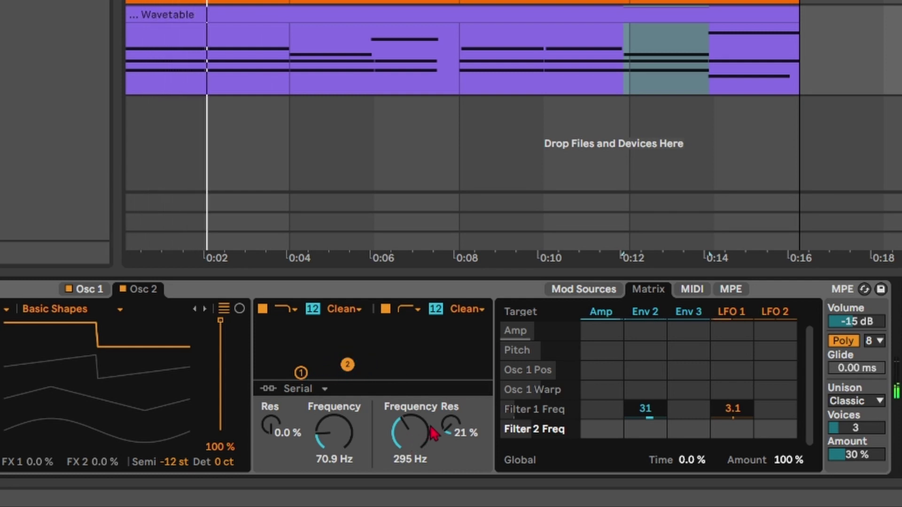
mouse_move(451, 425)
mouse_down()
mouse_move(451, 399)
mouse_move(451, 419)
mouse_up()
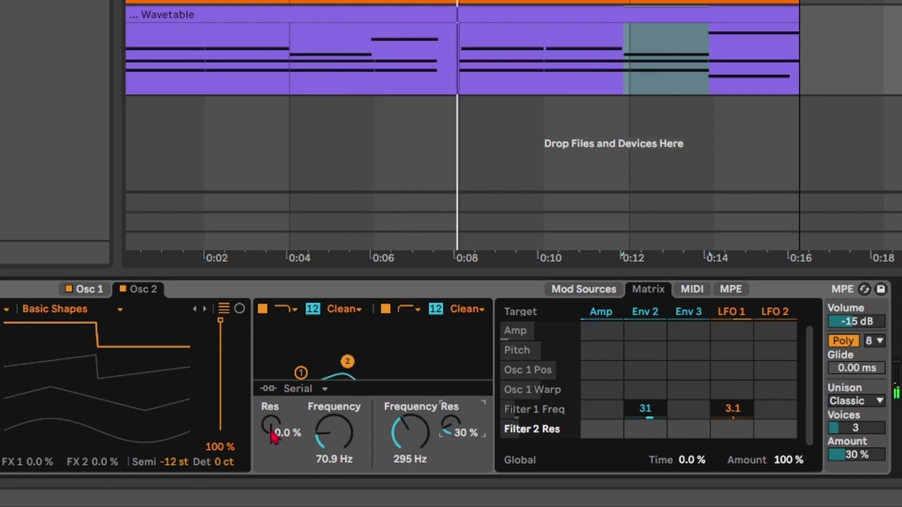
mouse_move(298, 436)
mouse_down()
mouse_move(297, 423)
mouse_move(297, 433)
mouse_up()
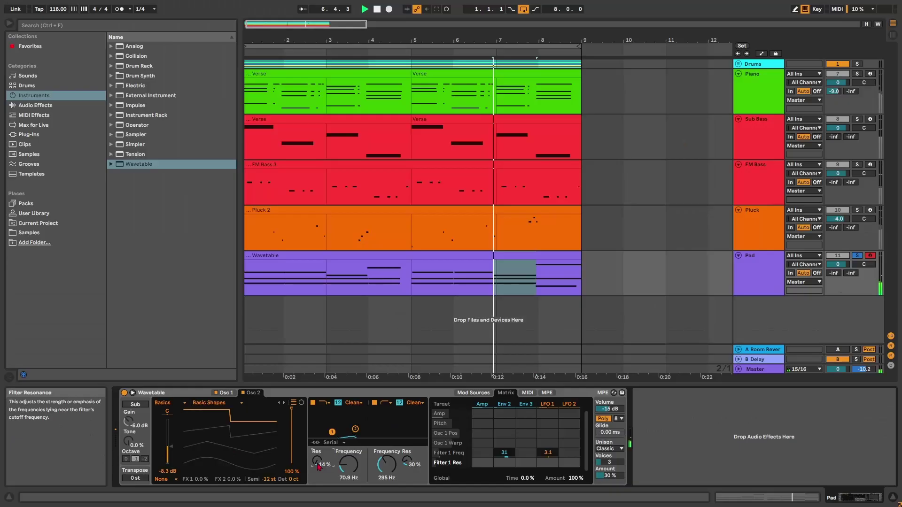
- Add the Echo audio effect from the Delay & Loop category to the Pad track
click(36, 105)
click(118, 108)
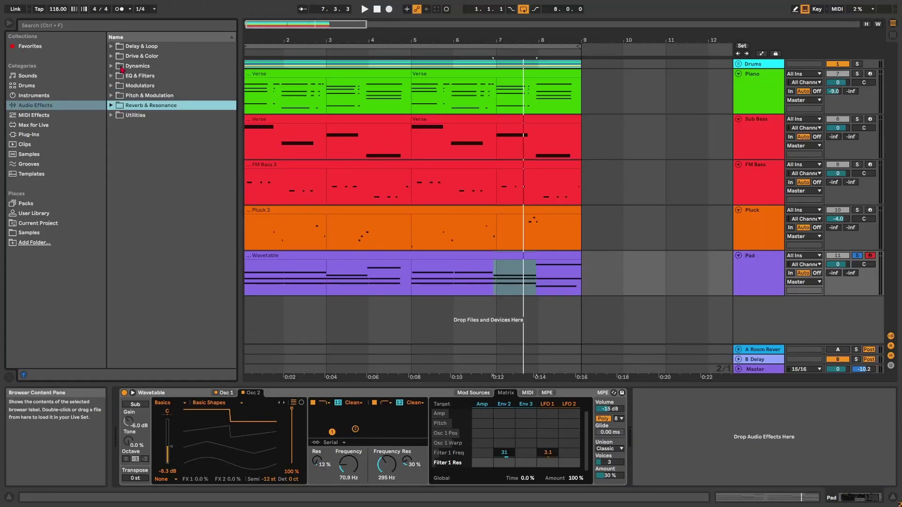
click(111, 46)
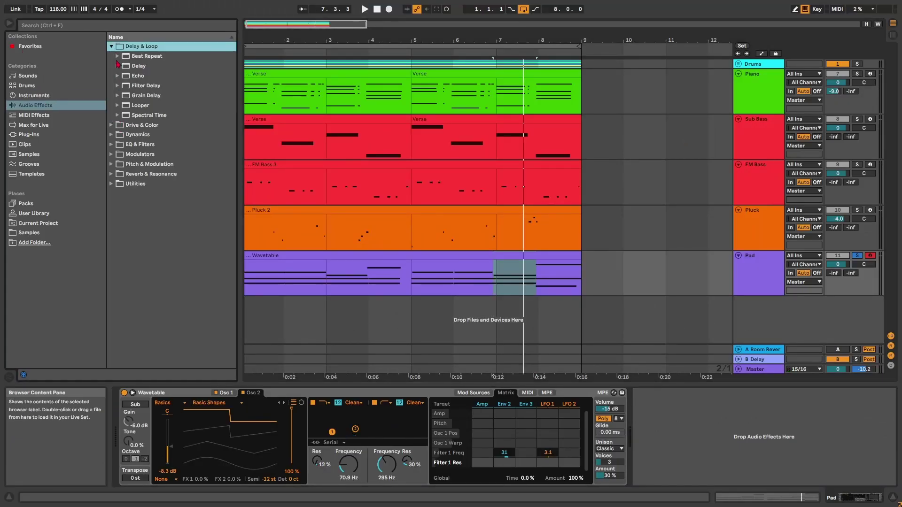
double_click(139, 76)
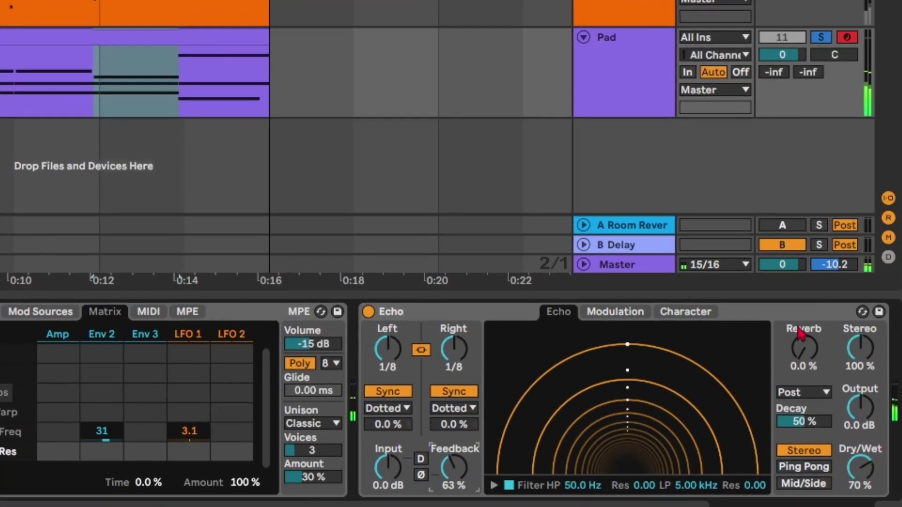
- Configure Echo with 83 % reverb, Ping Pong mode and 1/16 delay times for both channels
drag(804, 348, 804, 323)
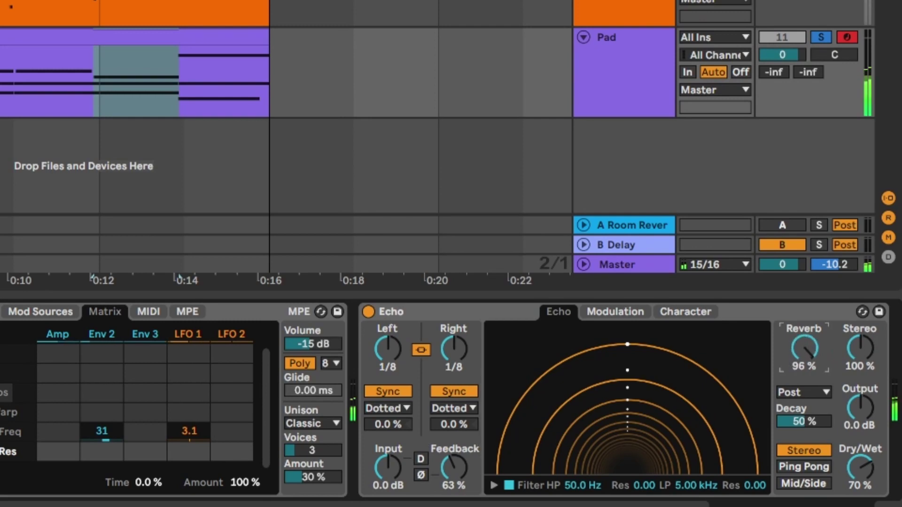
click(804, 467)
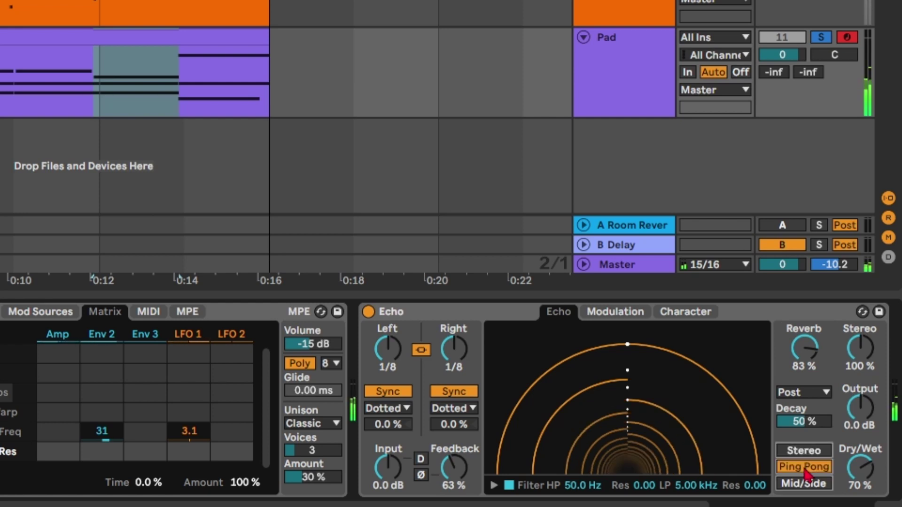
drag(388, 349, 387, 354)
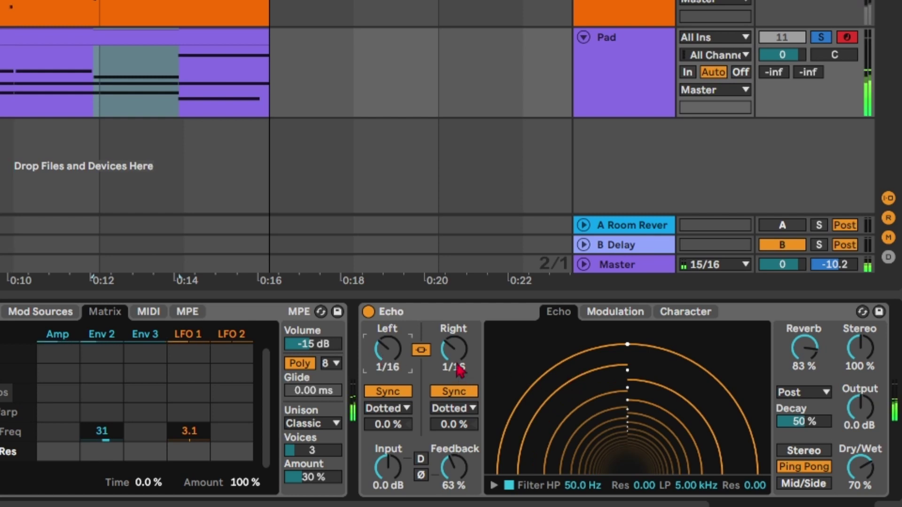
- Enable Wobble in Echo's character settings and set its amount to 68 %
click(615, 312)
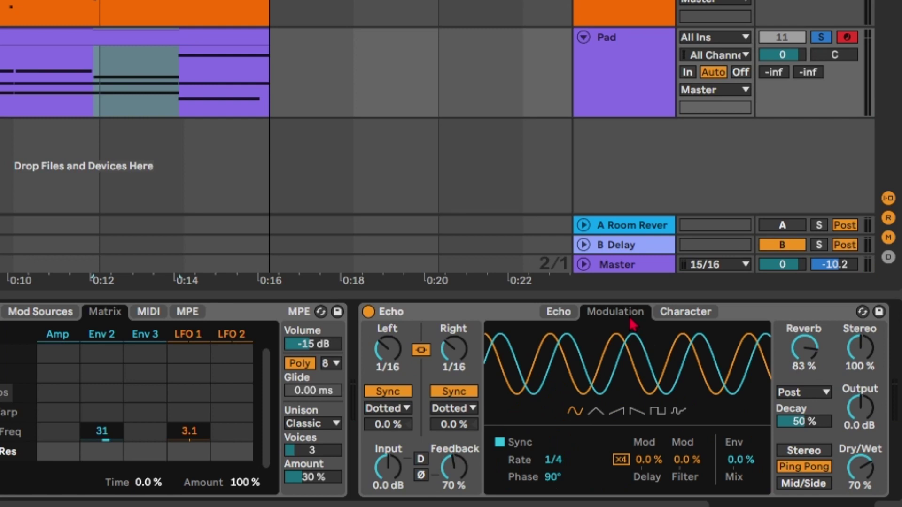
click(667, 316)
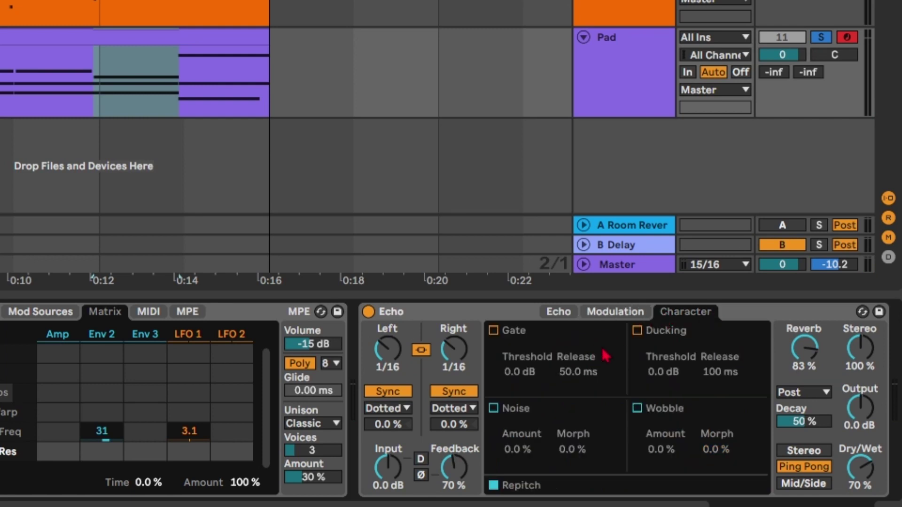
click(637, 408)
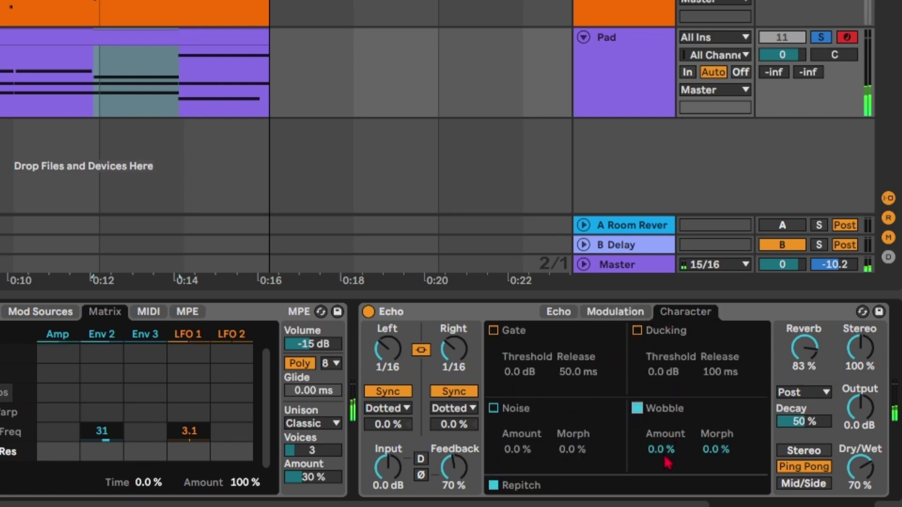
drag(663, 454, 663, 439)
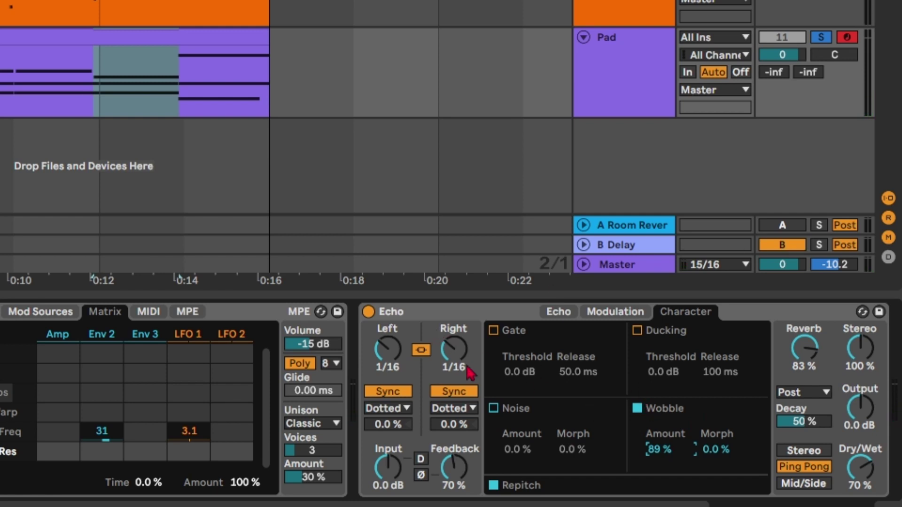
drag(650, 431, 685, 454)
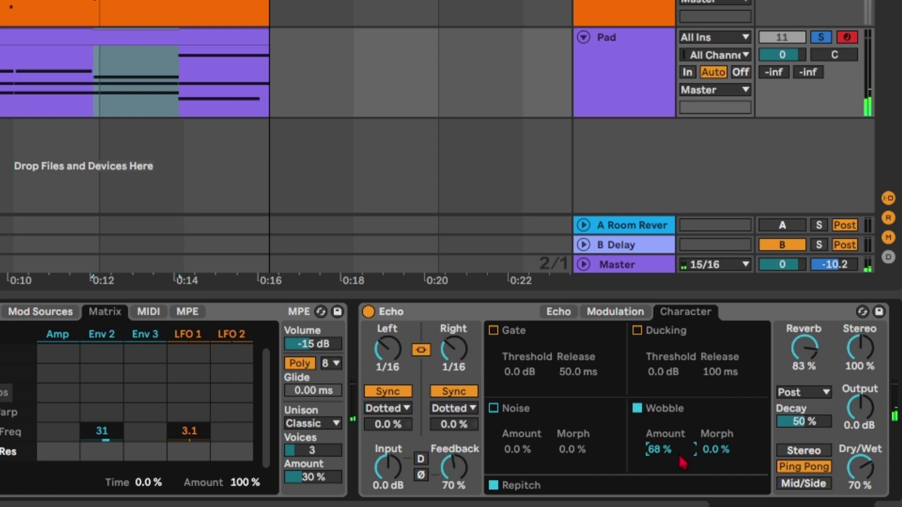
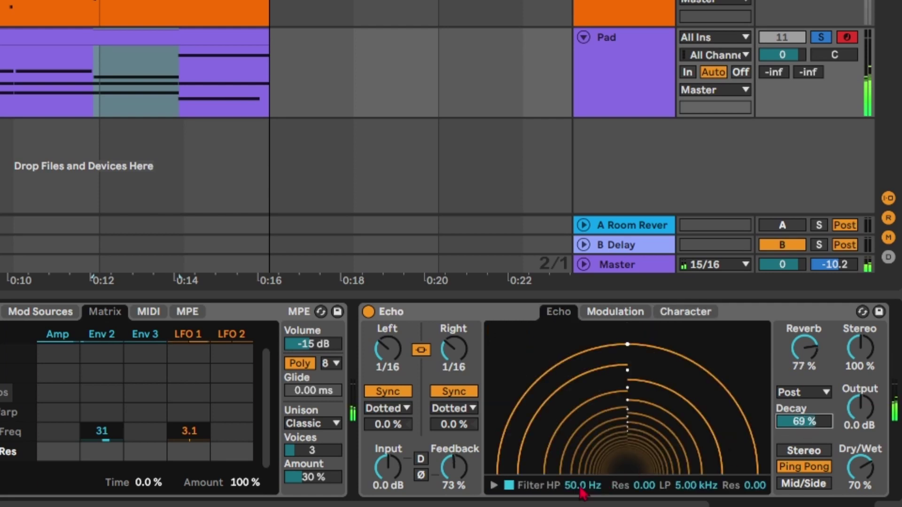
- Set Echo's high-pass filter to 119 Hz and its dry/wet to 68 %, and unsolo the Pad track to audition the full mix
drag(581, 489, 581, 472)
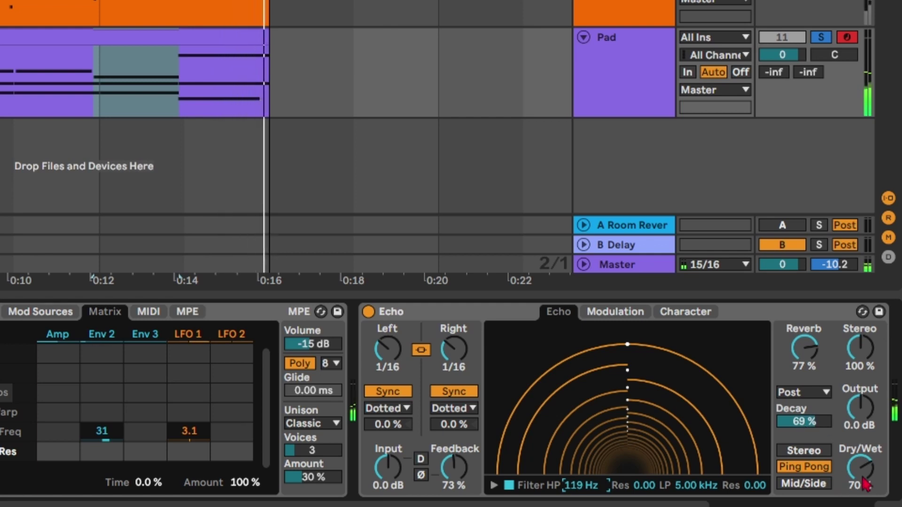
mouse_move(862, 476)
mouse_down()
mouse_move(863, 506)
mouse_move(864, 456)
mouse_move(862, 478)
mouse_up()
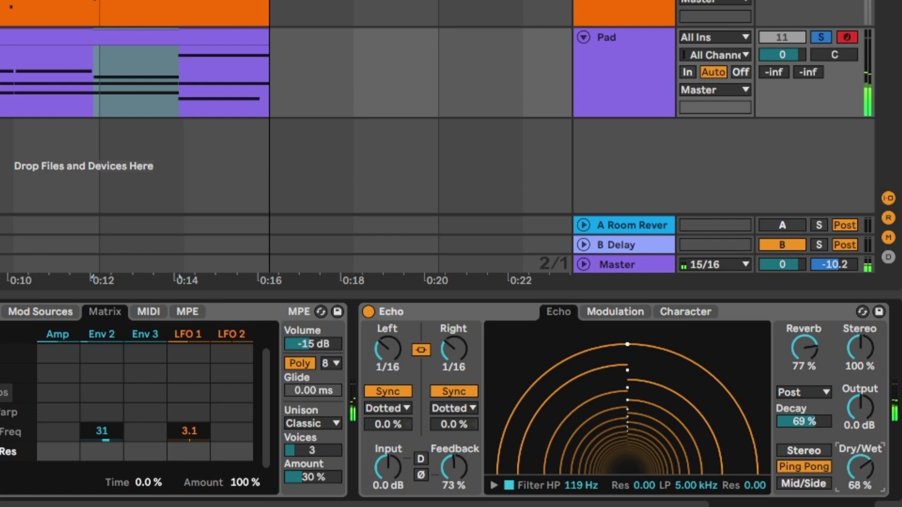
click(824, 40)
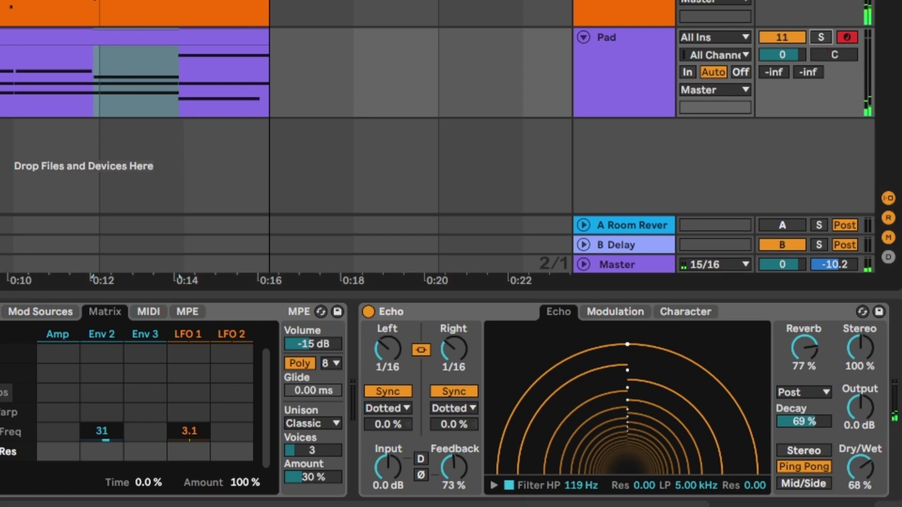
key(space)
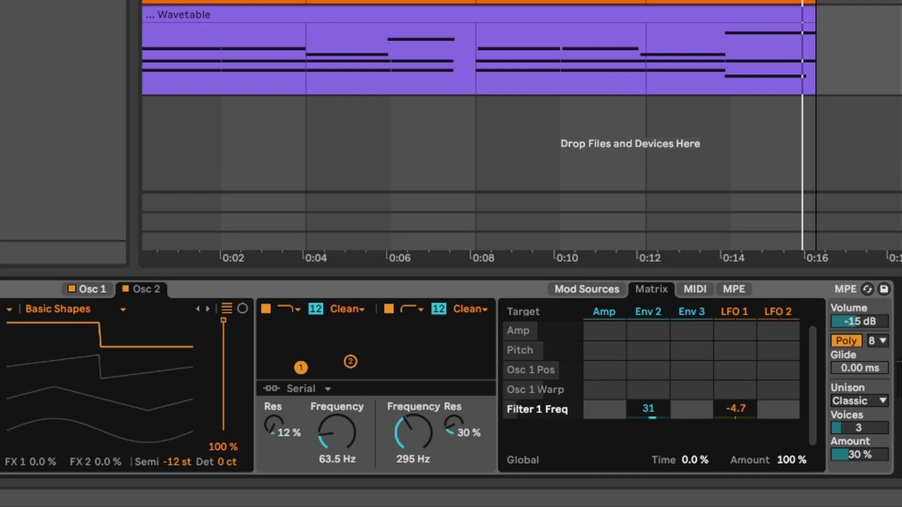
- Set the LFO 1 amount on Filter 1 frequency to 2.0 and route LFO 2 to Filter 2 frequency with a 0.68 Hz rate
drag(746, 419, 745, 437)
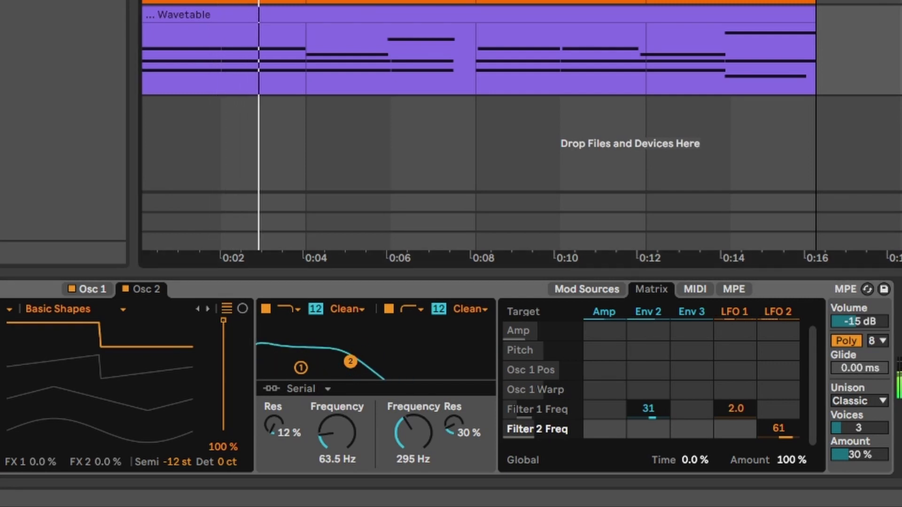
click(786, 315)
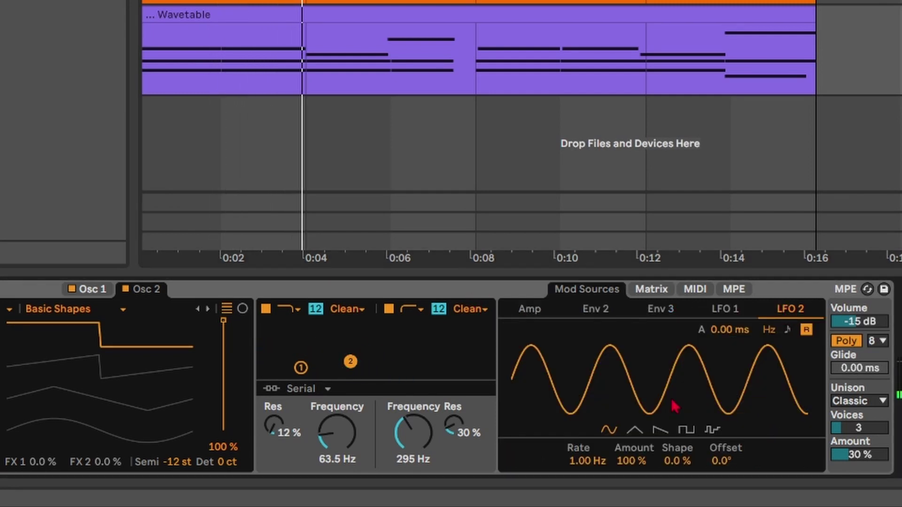
drag(601, 467, 601, 475)
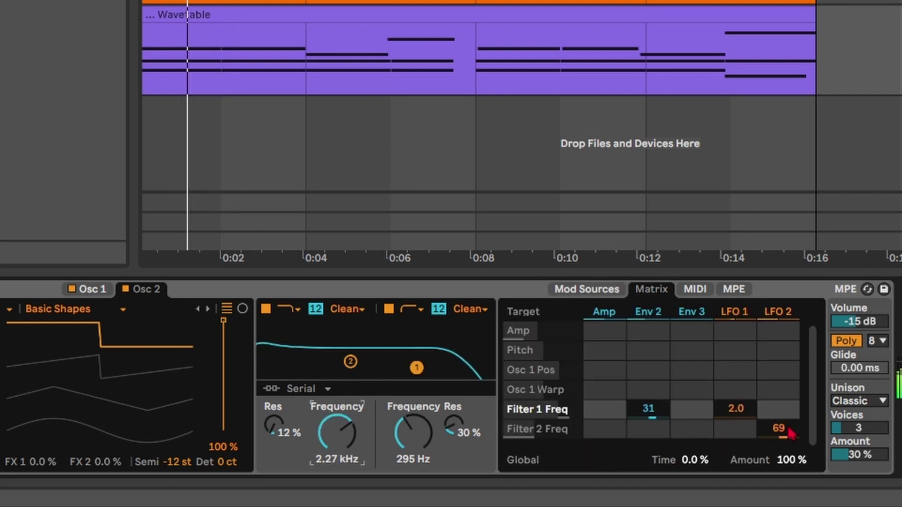
- Set the LFO 2 amount on the Filter 2 frequency to -27 and LFO 2's rate to 0.08 Hz
drag(791, 433, 791, 458)
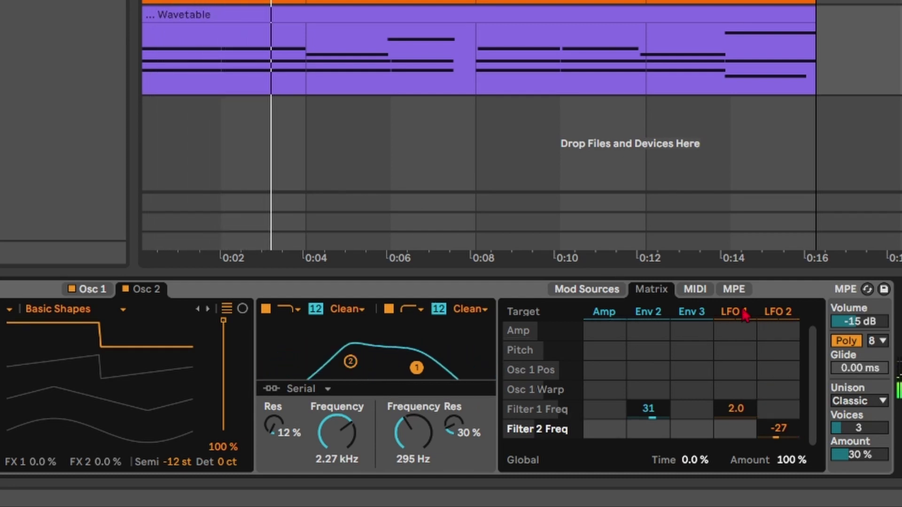
click(770, 311)
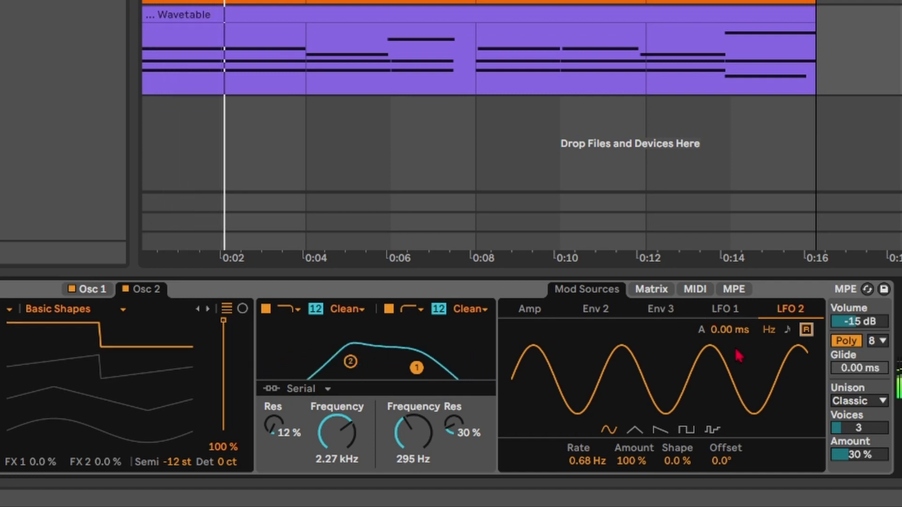
mouse_move(602, 465)
mouse_down()
mouse_move(603, 491)
mouse_move(600, 467)
mouse_move(602, 479)
mouse_up()
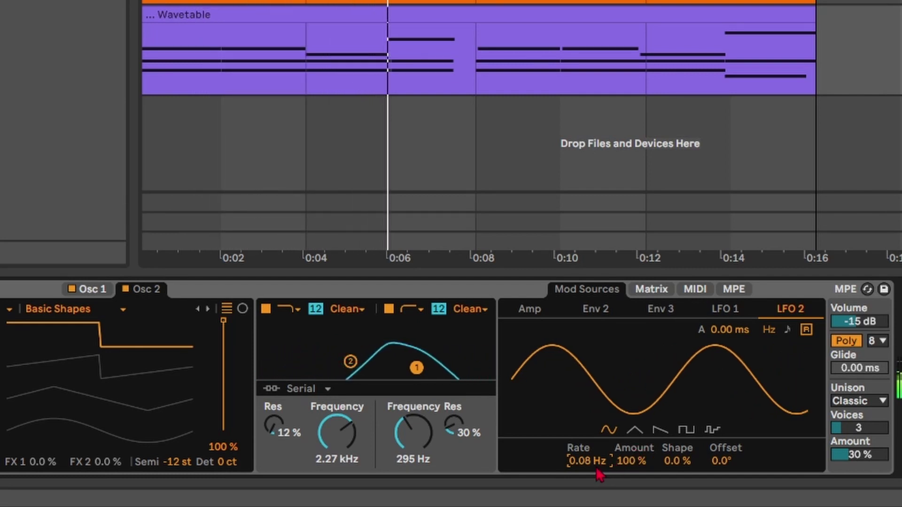
- Set the LFO 2 amount on the Filter 2 frequency to -7.8 and Filter 1's cutoff to 116 Hz
click(660, 288)
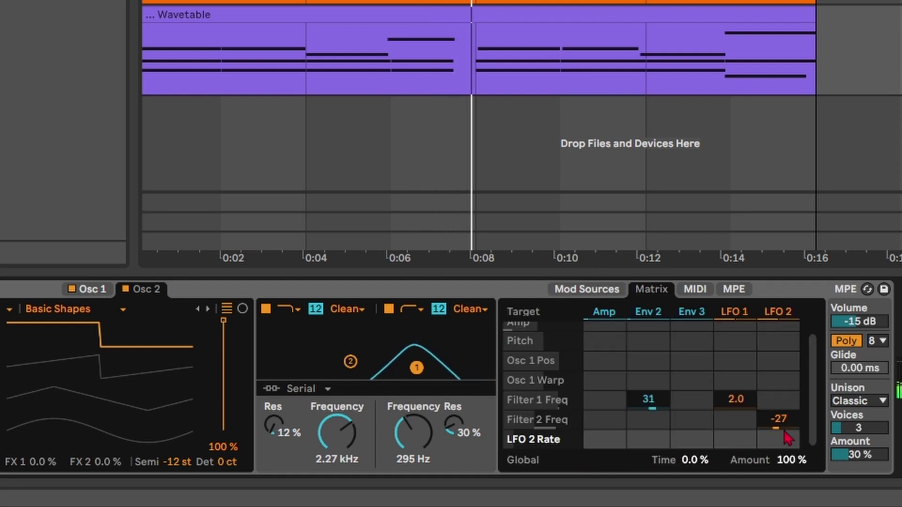
mouse_move(785, 426)
mouse_down()
mouse_move(785, 414)
mouse_move(785, 423)
mouse_up()
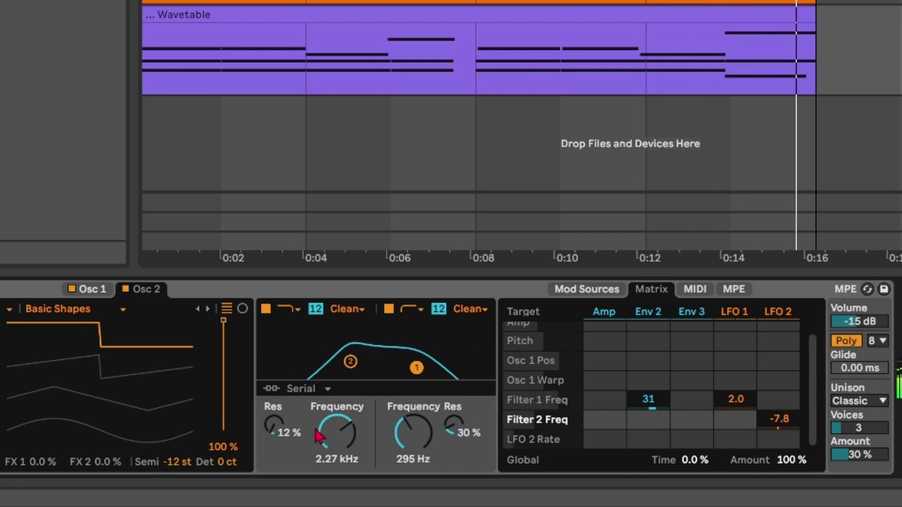
mouse_move(334, 432)
mouse_down()
mouse_move(334, 456)
mouse_move(336, 437)
mouse_move(336, 449)
mouse_up()
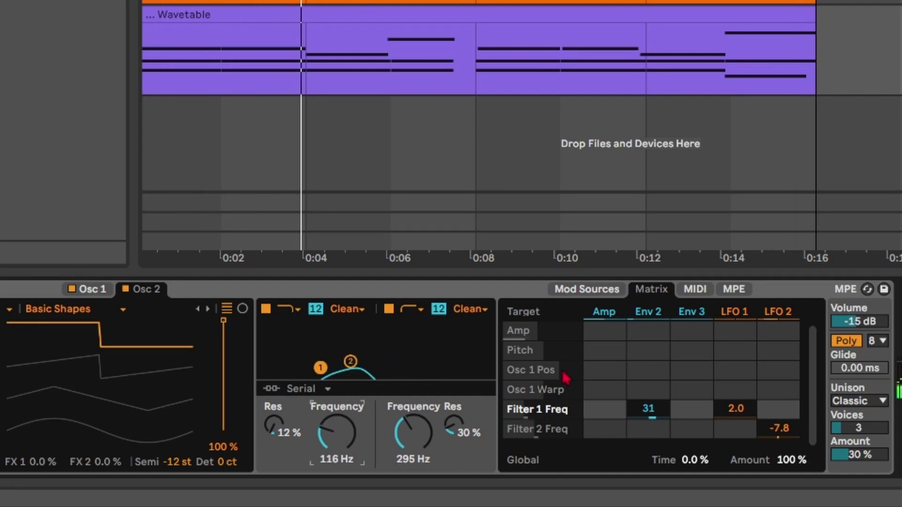
- Set Filter 1's cutoff on the pad's Wavetable to 74.9 Hz and add a Chorus-Ensemble after Echo
click(586, 289)
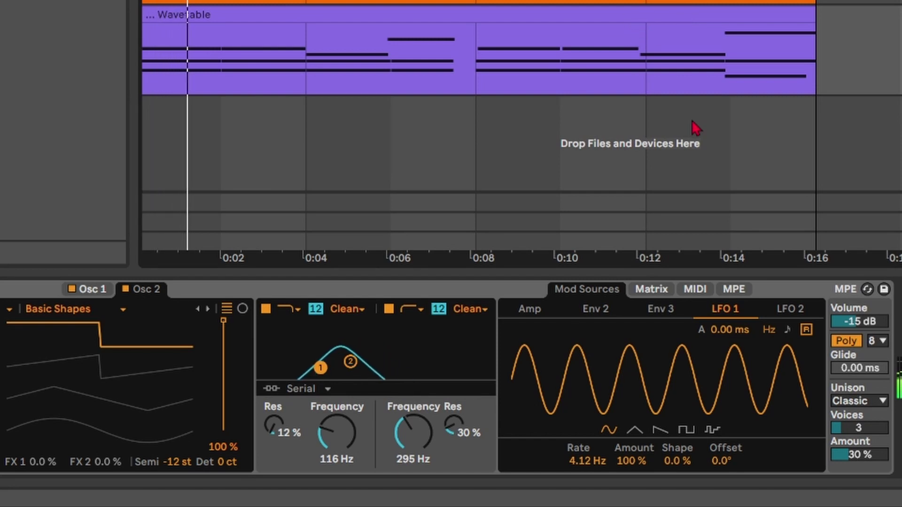
drag(336, 434, 334, 439)
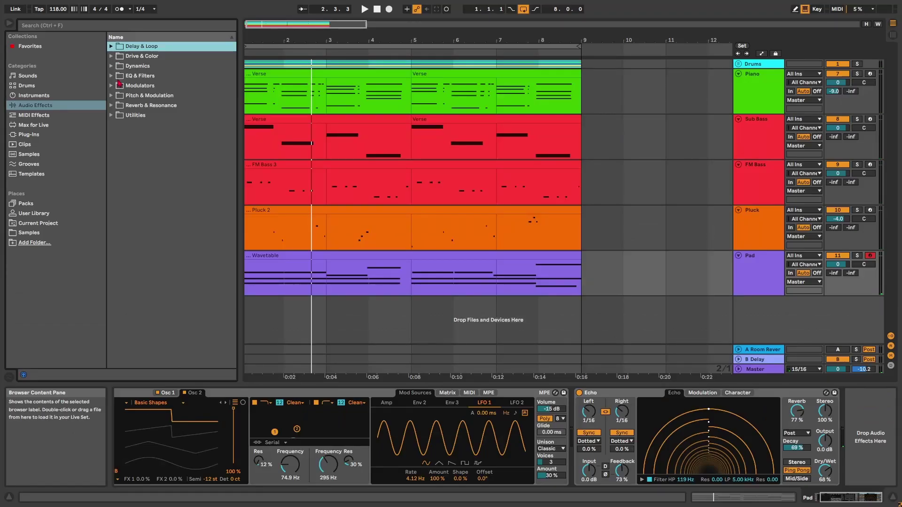
click(128, 96)
double_click(148, 115)
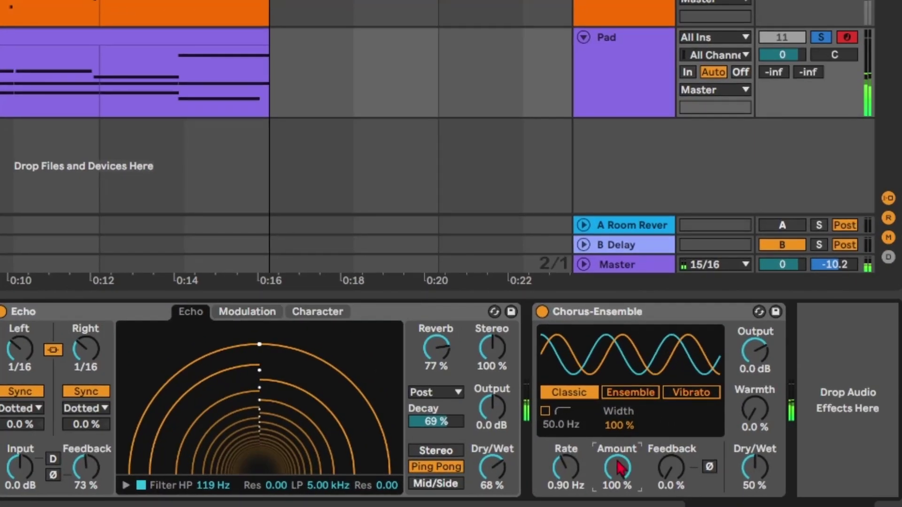
- Set Chorus-Ensemble to Ensemble mode with a 1.16 Hz rate, 217 Hz high-pass, 0 % feedback and warmth, and 38 % dry/wet
click(624, 396)
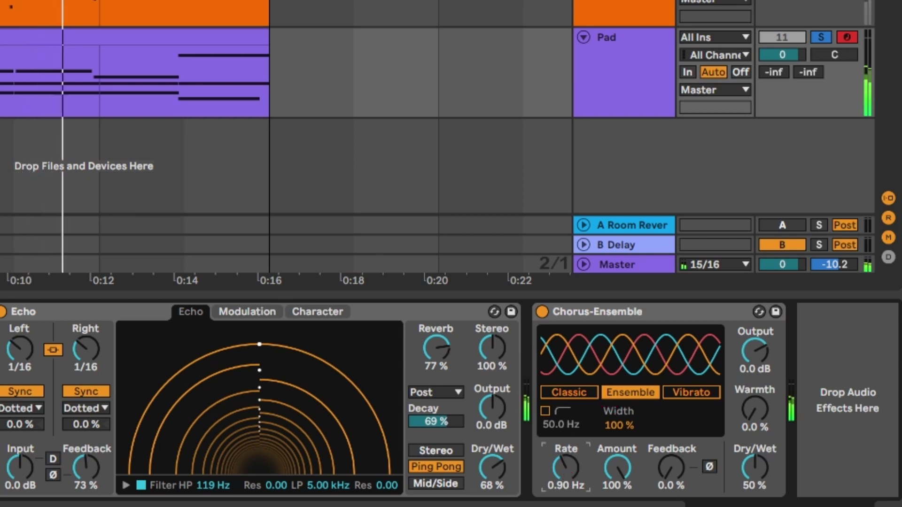
mouse_move(566, 468)
mouse_down()
mouse_move(566, 434)
mouse_move(566, 461)
mouse_up()
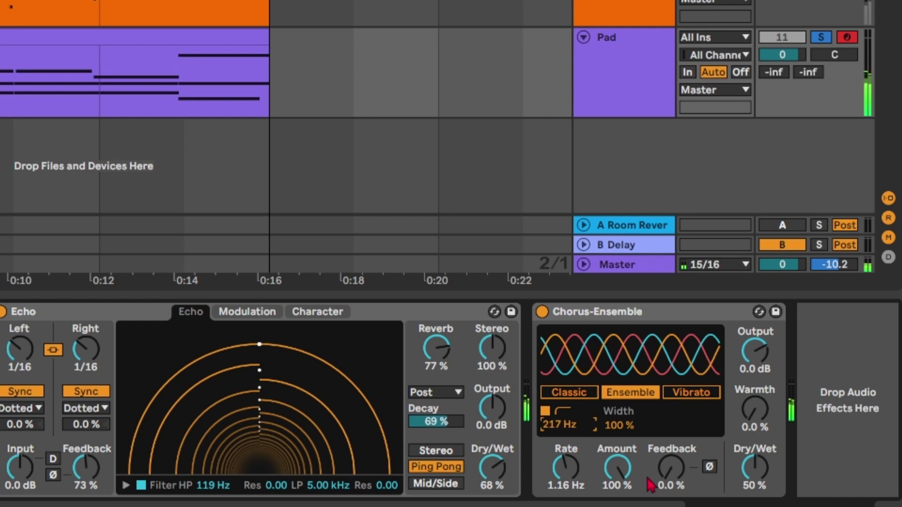
drag(671, 423, 670, 468)
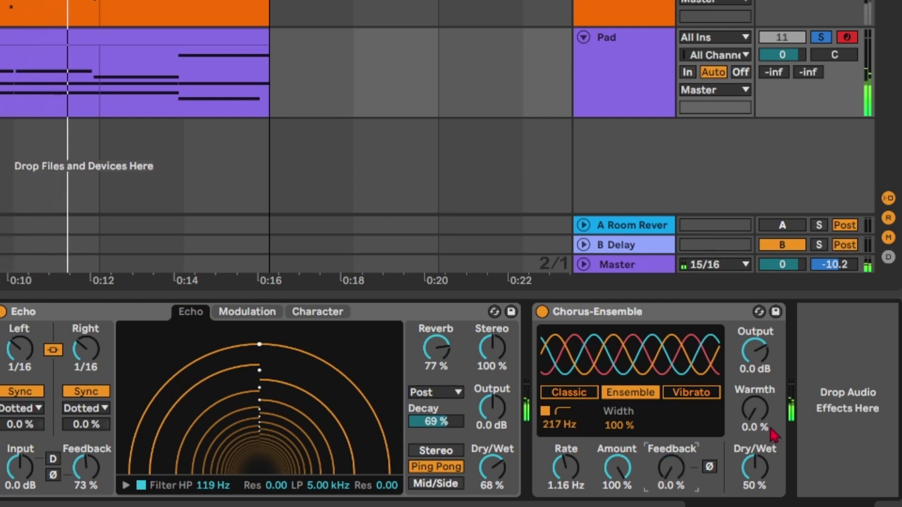
mouse_move(754, 417)
mouse_down()
mouse_move(754, 345)
mouse_move(754, 417)
mouse_up()
drag(753, 468, 754, 498)
drag(762, 463, 762, 385)
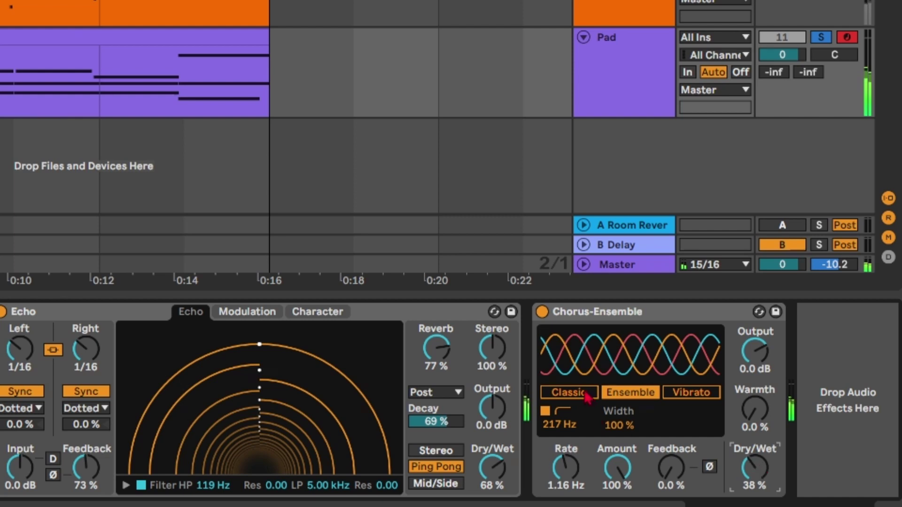
- Compare the pad with Chorus-Ensemble bypassed and active, and switch the effect to Classic mode with a 146 Hz high-pass
click(542, 312)
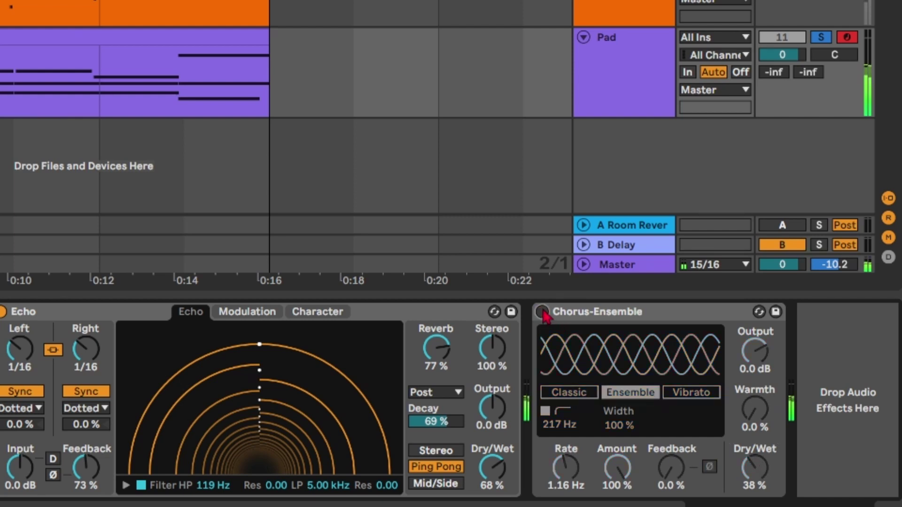
click(541, 312)
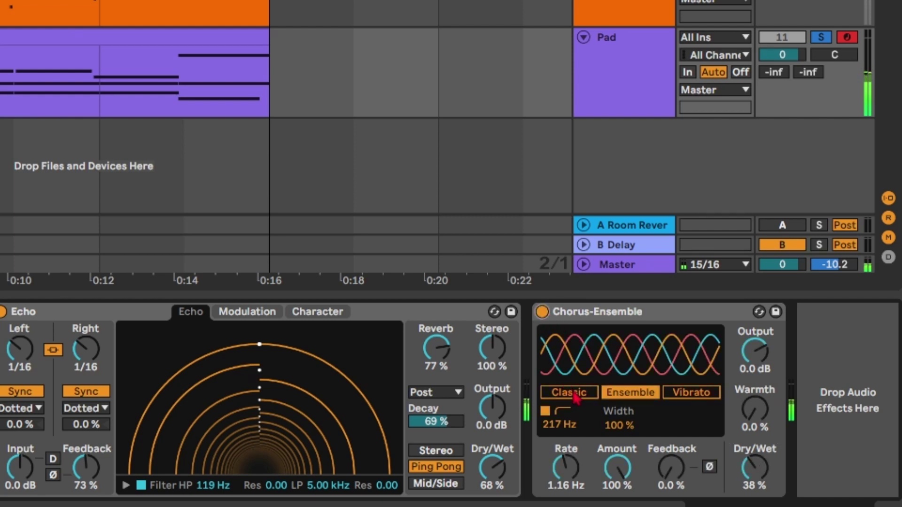
click(576, 397)
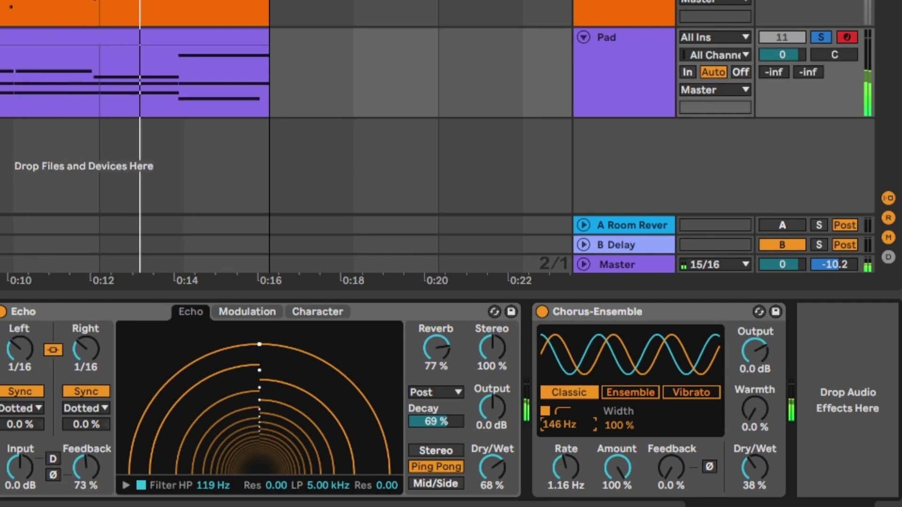
key(space)
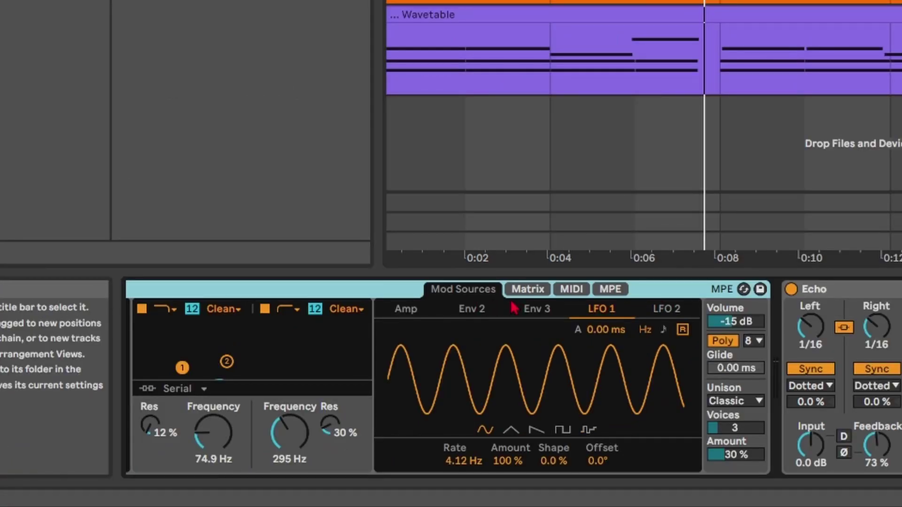
- Set the Env 2 amount on Filter 1 frequency to 22 and adjust Env 2's attack time
click(524, 289)
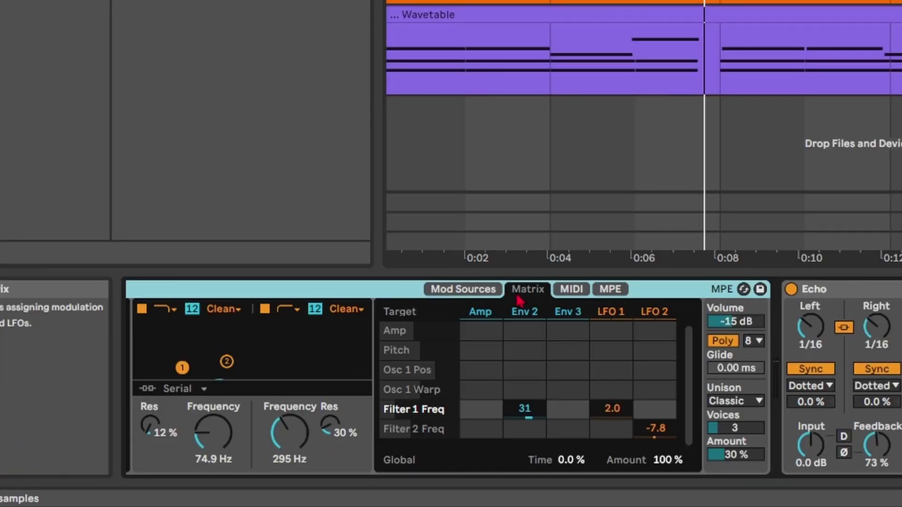
click(543, 409)
drag(536, 408, 537, 409)
key(space)
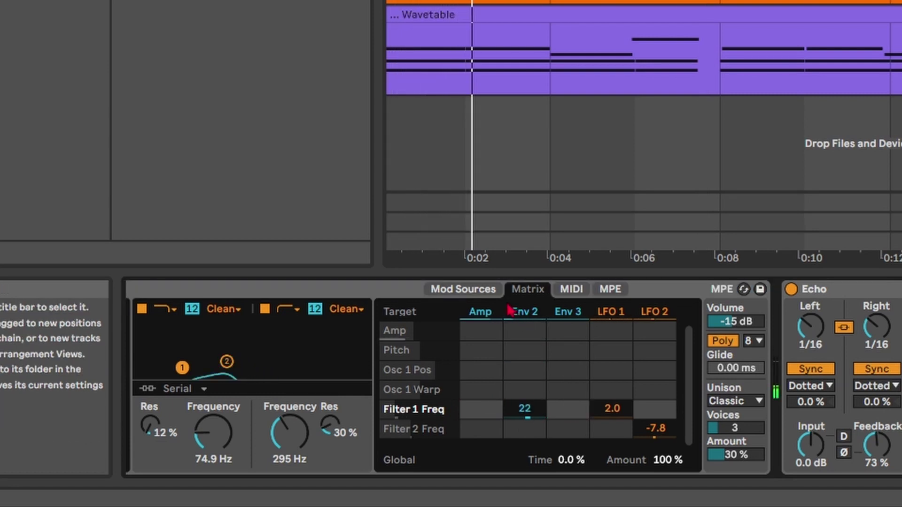
click(525, 314)
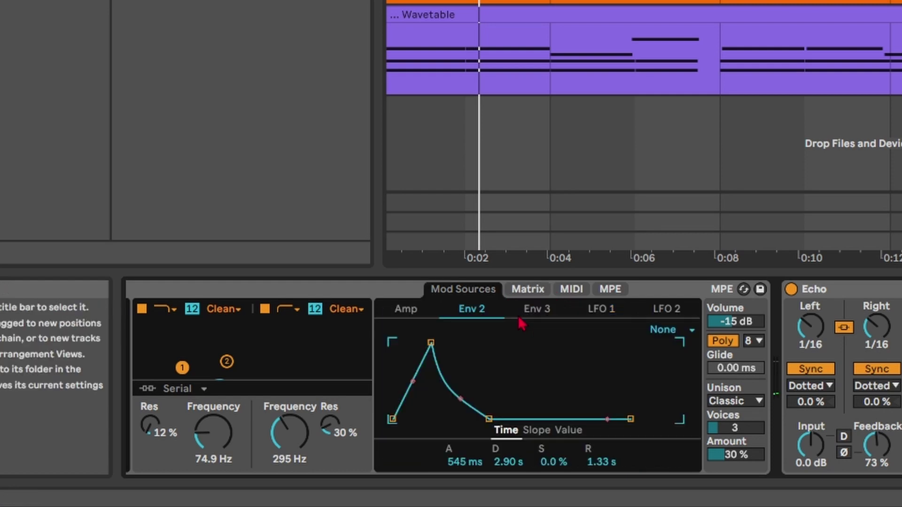
drag(470, 465, 469, 456)
key(space)
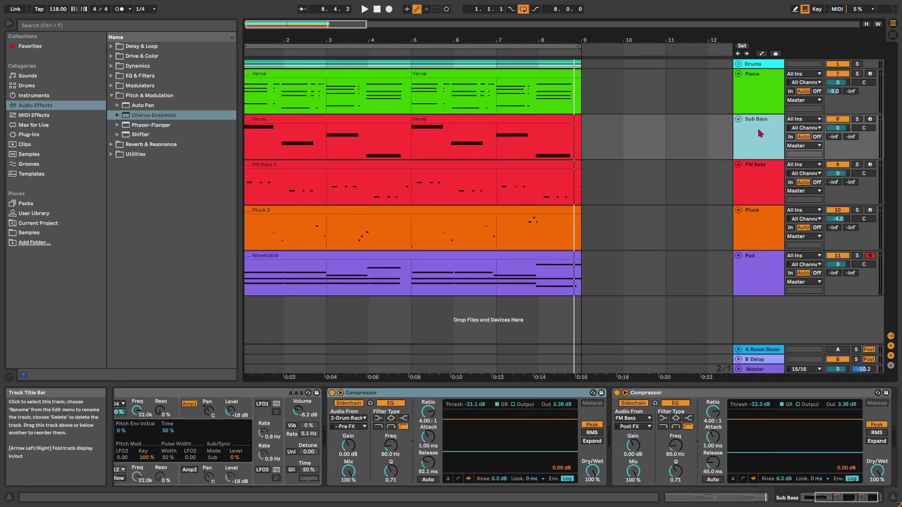
- Copy the Sub Bass track's drum-sidechained Compressor onto the Pad track with a -26.2 dB threshold, and unsolo the Pad
click(756, 272)
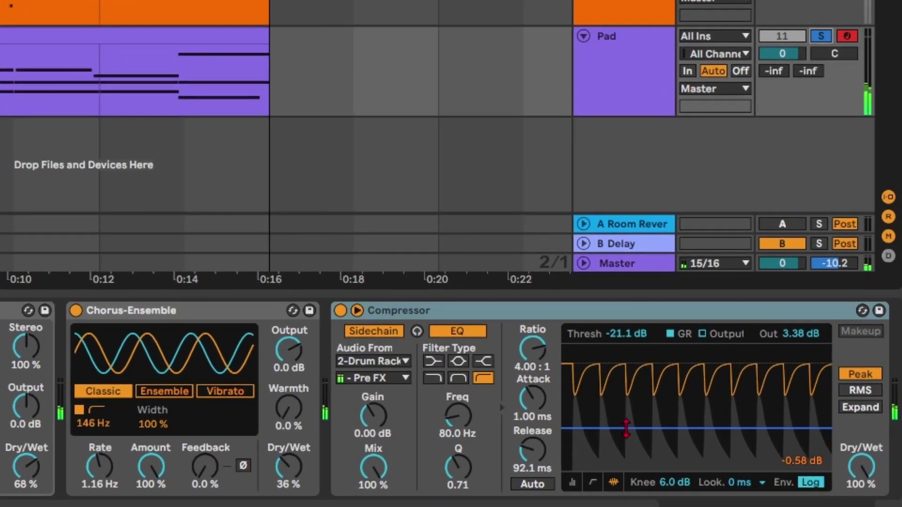
drag(760, 452, 760, 437)
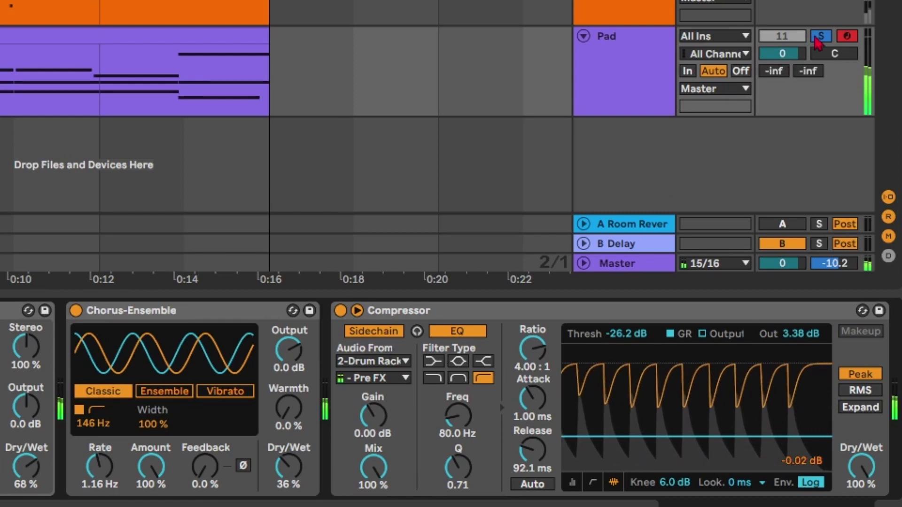
click(820, 37)
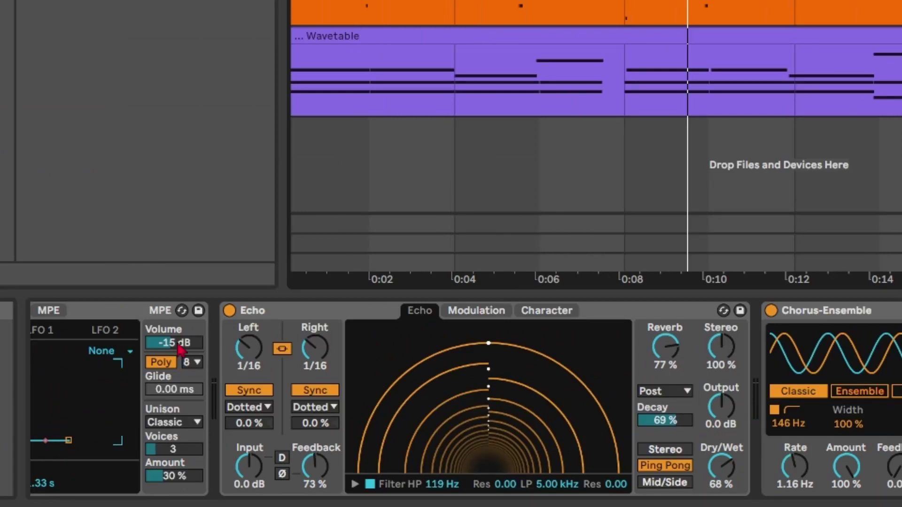
- Set the pad's Wavetable volume to -12 dB and its Compressor to a -21.1 dB threshold, 98.7 ms release and 2.25 dB output
key(space)
key(space)
key(space)
click(178, 344)
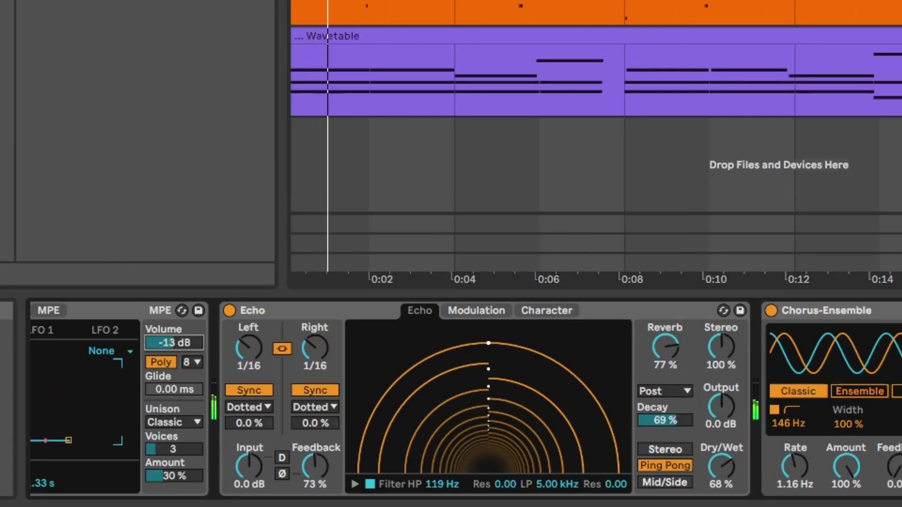
drag(178, 344, 178, 336)
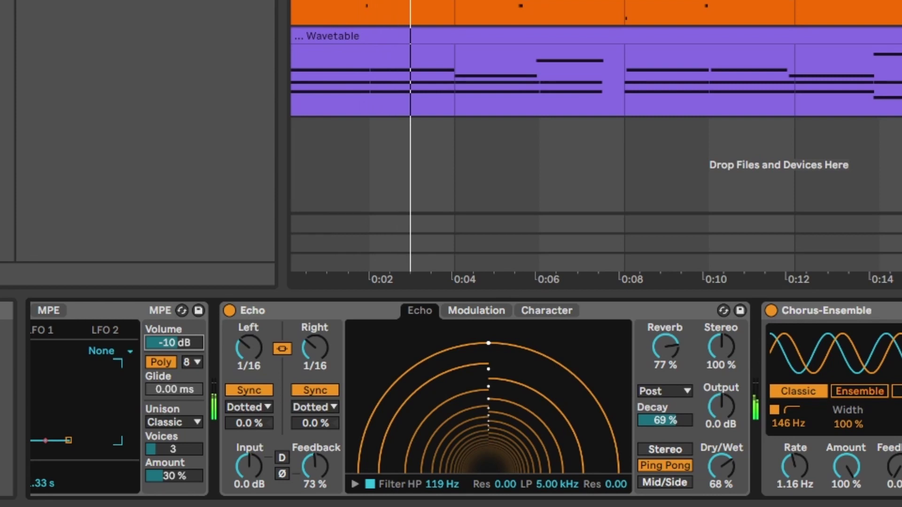
drag(178, 337, 178, 339)
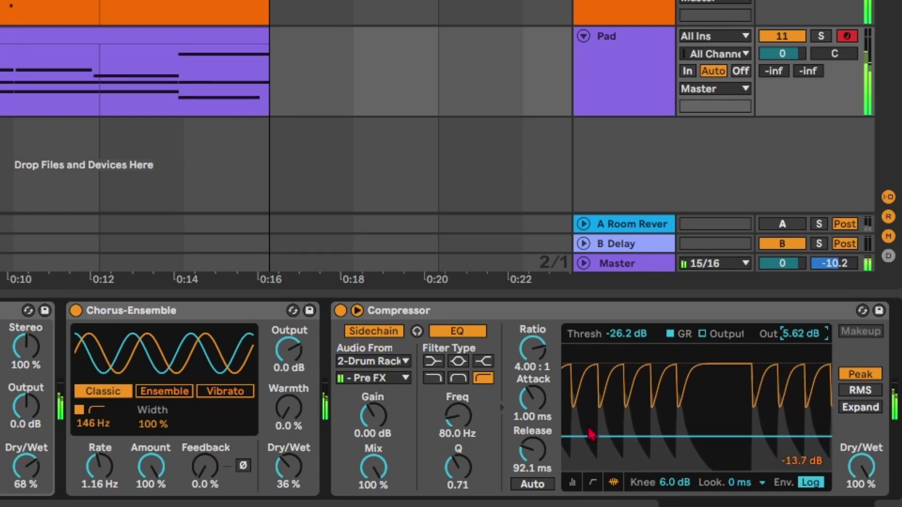
mouse_move(696, 436)
mouse_down()
mouse_move(696, 418)
mouse_move(695, 444)
mouse_move(696, 434)
mouse_up()
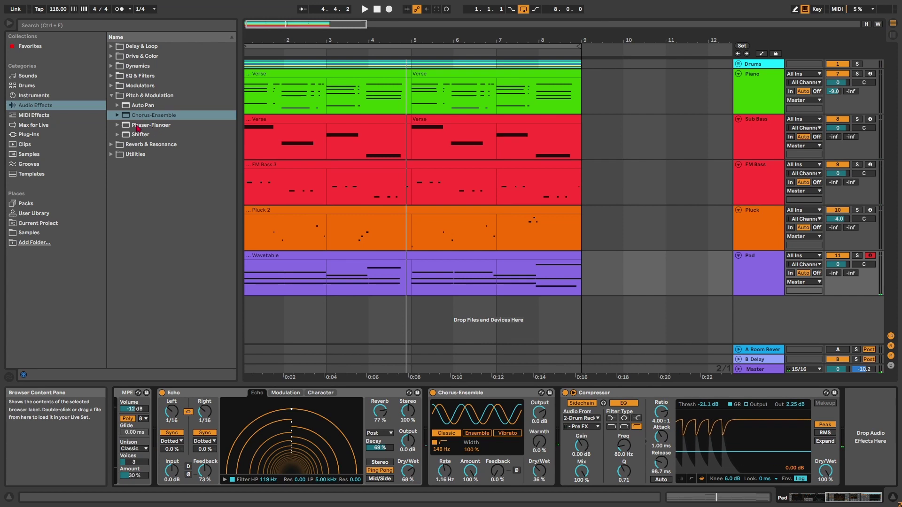
- Add an EQ Eight after the Compressor on the Pad track and show its enlarged frequency display during playback
click(113, 76)
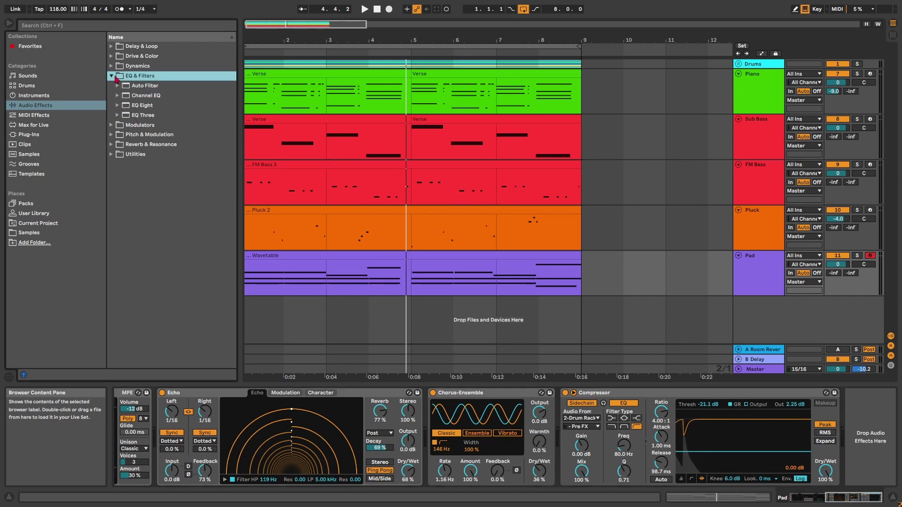
double_click(153, 105)
click(847, 480)
key(space)
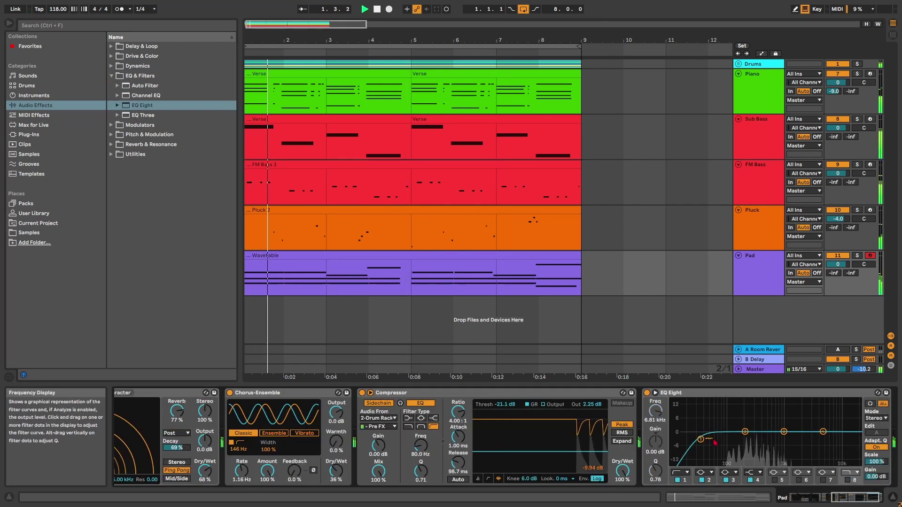
key(space)
click(655, 393)
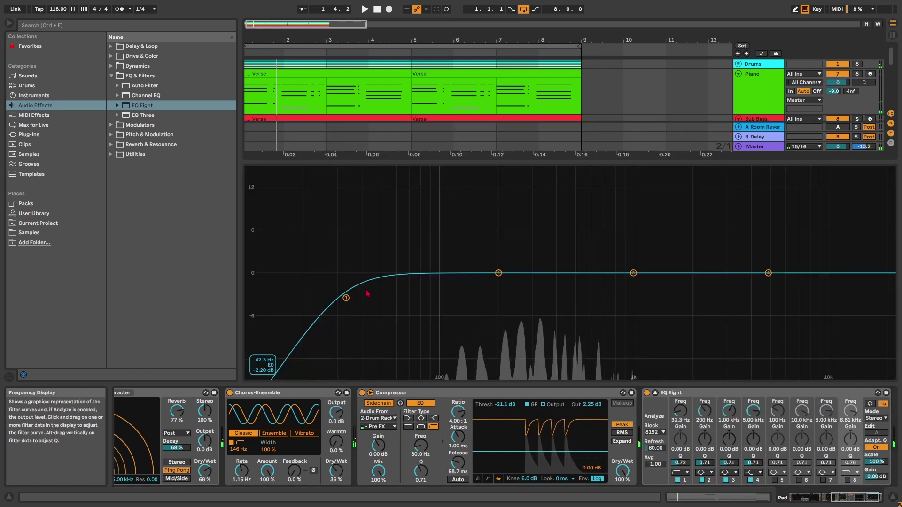
key(space)
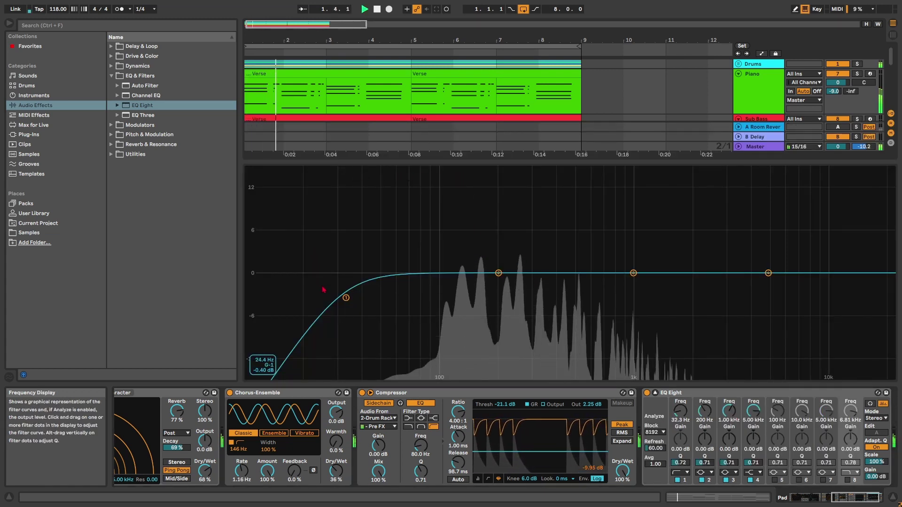
- Set EQ Eight's low-cut band to 142 Hz with a Q of 0.75 and pull band 2 down to a slight cut near 200 Hz
drag(346, 298, 424, 292)
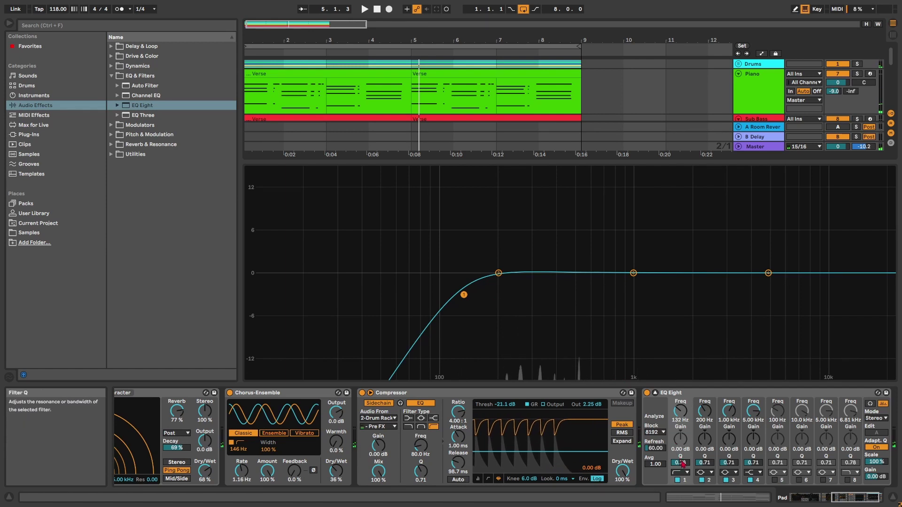
drag(680, 462, 680, 464)
key(space)
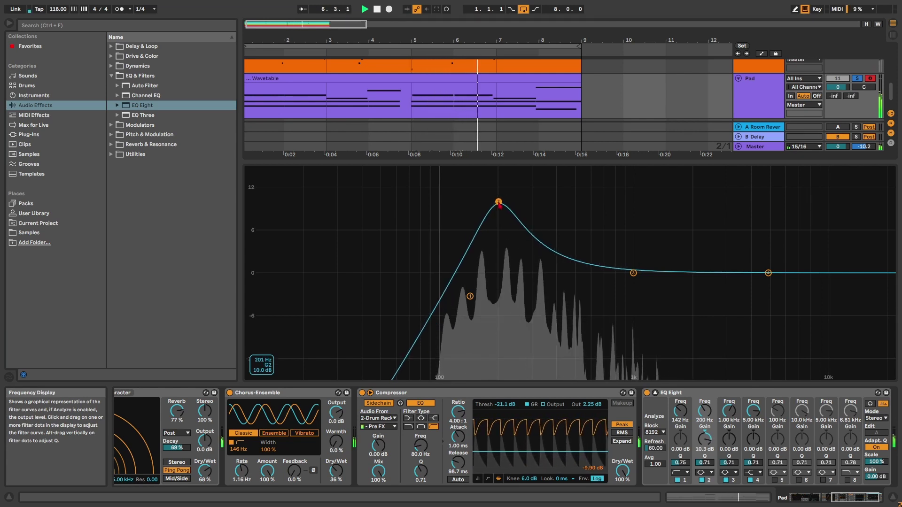
drag(499, 203, 496, 285)
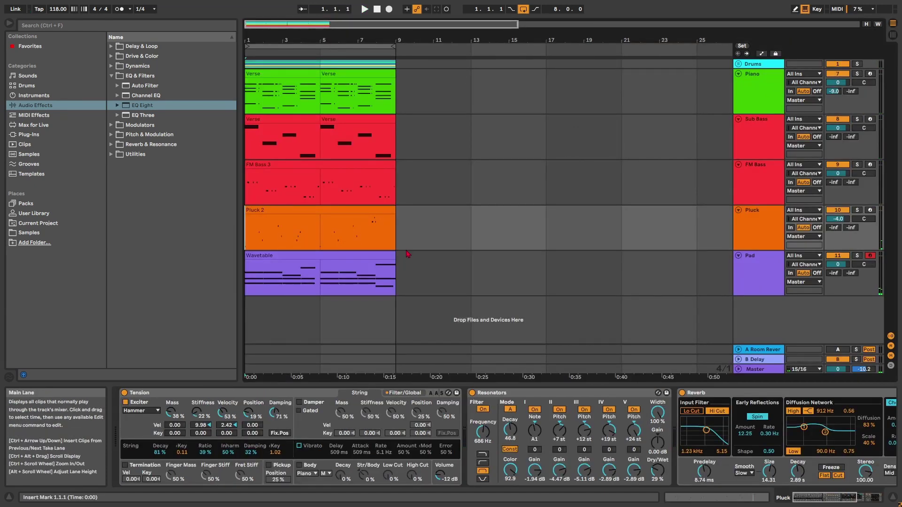
- Duplicate the eight-bar section across all tracks, Drums through Pad, eleven times along the timeline
double_click(330, 42)
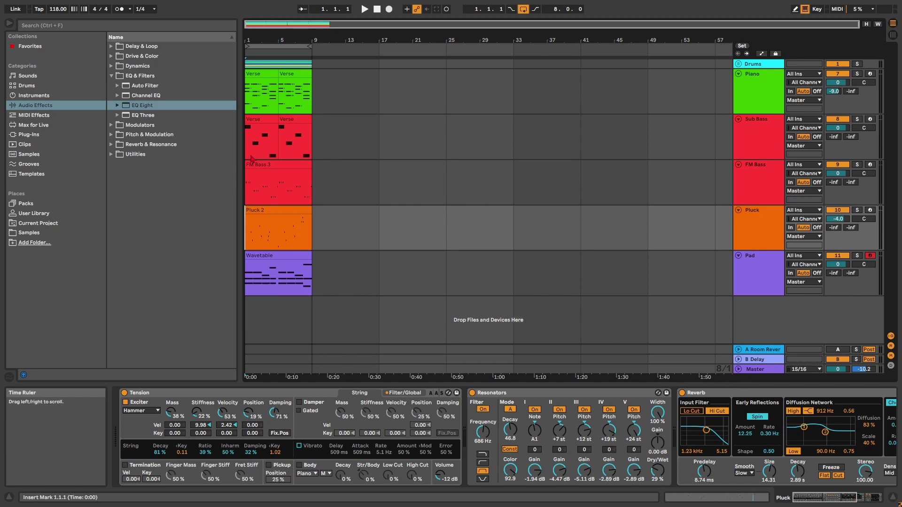
drag(317, 279, 230, 63)
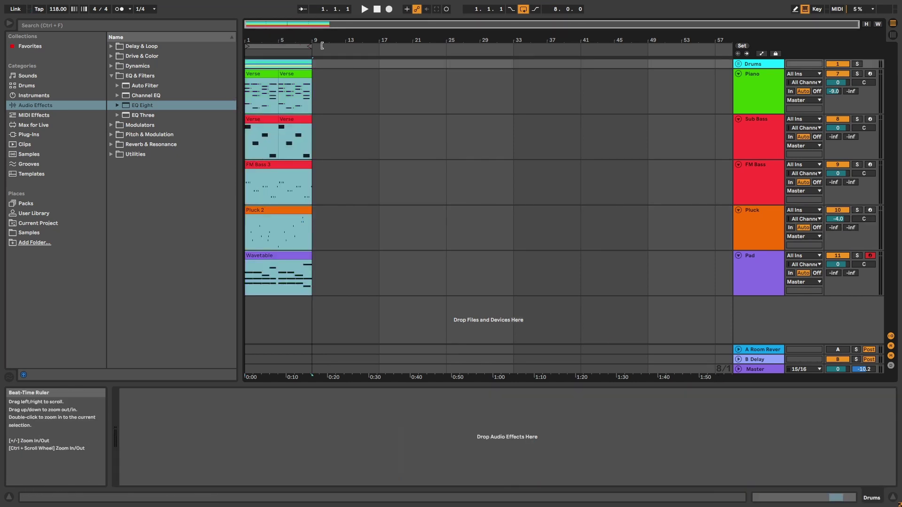
key(ctrl+d)
key(ctrl+d)
key(ctrl+d)
key(ctrl+d)
key(ctrl+d)
key(ctrl+d)
key(ctrl+d)
key(ctrl+d)
key(ctrl+d)
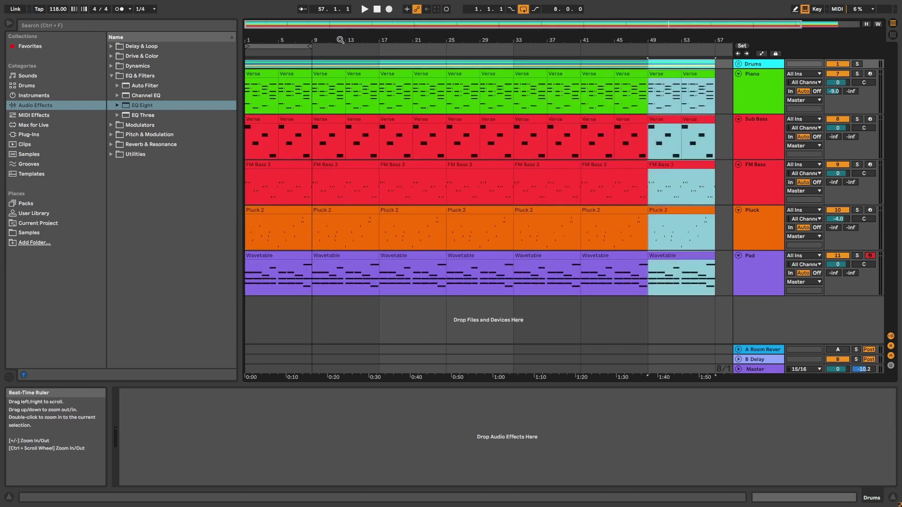
key(ctrl+d)
key(ctrl+d)
drag(340, 40, 363, 44)
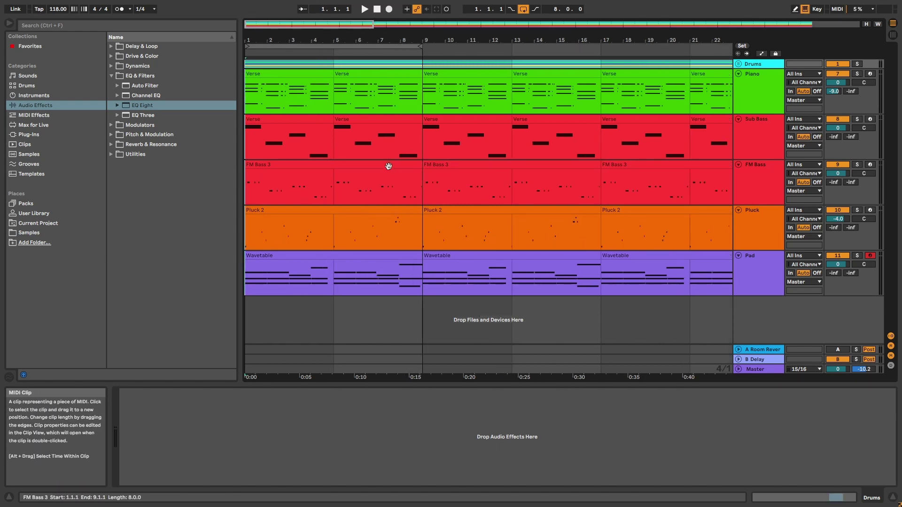
- Delete the Pluck clip in bars 1–8 and the Sub Bass clip in bars 1–4, and play from the start
click(355, 209)
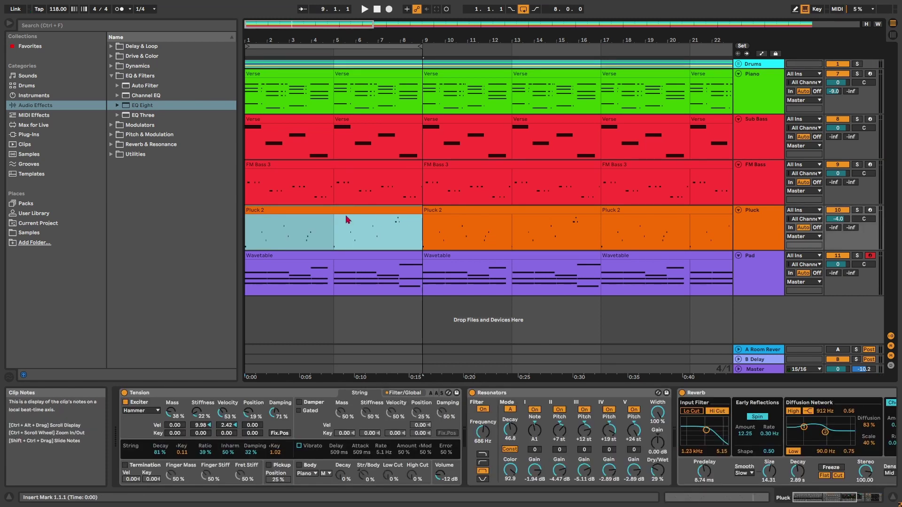
key(Delete)
click(272, 120)
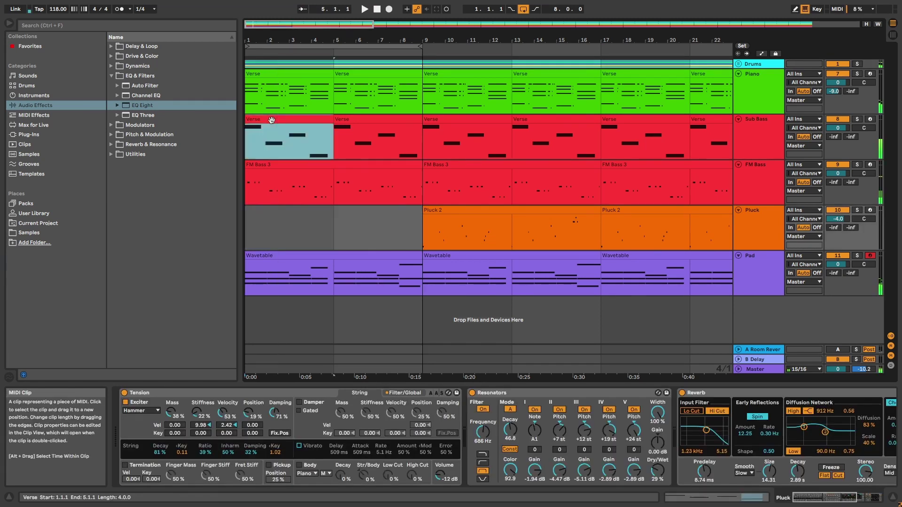
key(Delete)
key(space)
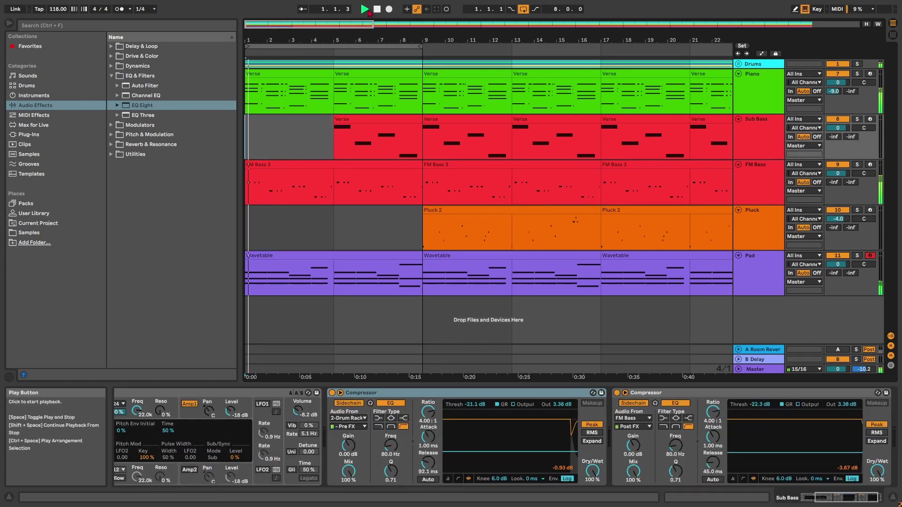
- Delete the Pad and FM Bass clips in bars 1–8 and the remaining Sub Bass clip in bars 5–8
click(292, 272)
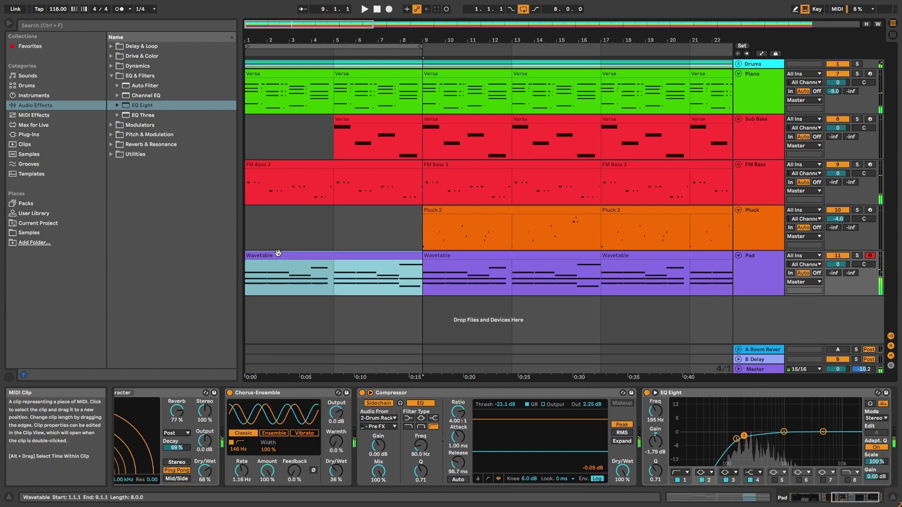
key(Delete)
click(365, 10)
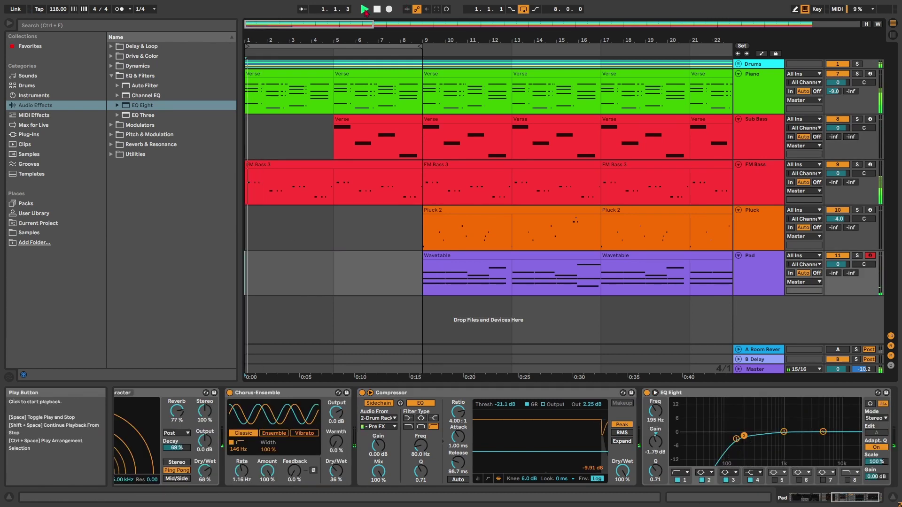
click(285, 163)
key(Delete)
click(367, 11)
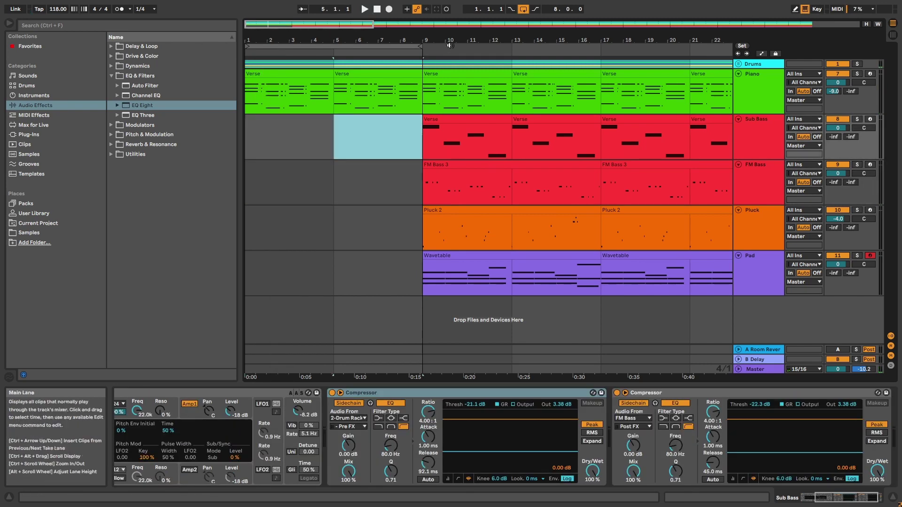
- Delete the Sub Bass, FM Bass and Pluck clips in bars 9–16, keeping the Pad there
drag(425, 41, 353, 29)
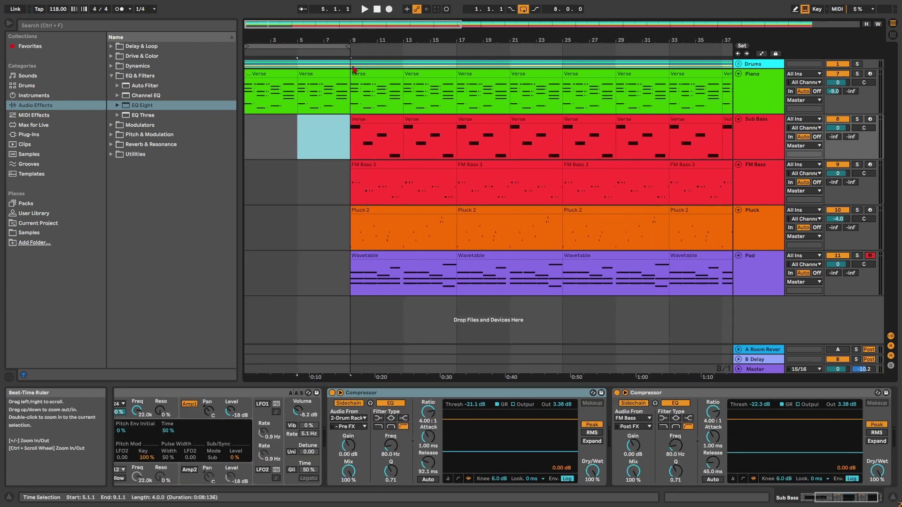
drag(363, 134, 364, 195)
shift+click(376, 225)
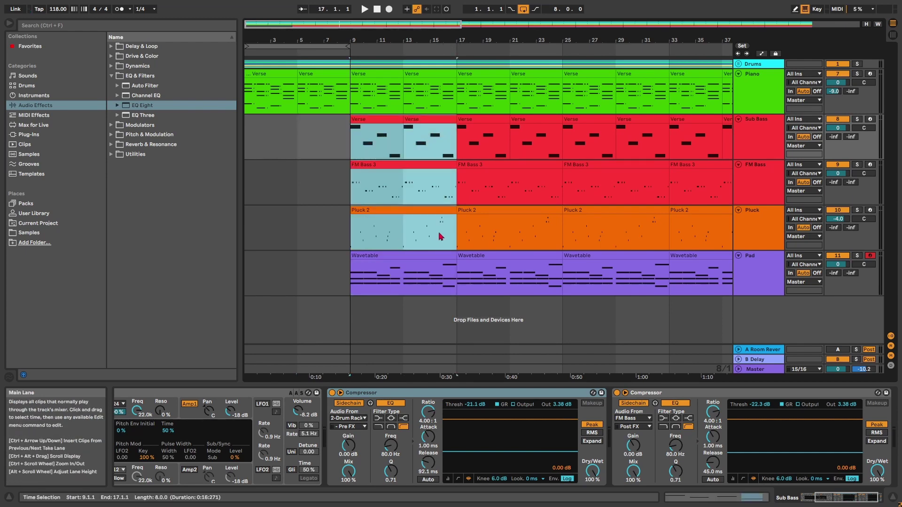
key(Delete)
- Delete the Pluck clip in bars 17–24 and play the arrangement from bar 17
drag(441, 40, 415, 31)
click(396, 54)
click(423, 210)
key(Delete)
key(space)
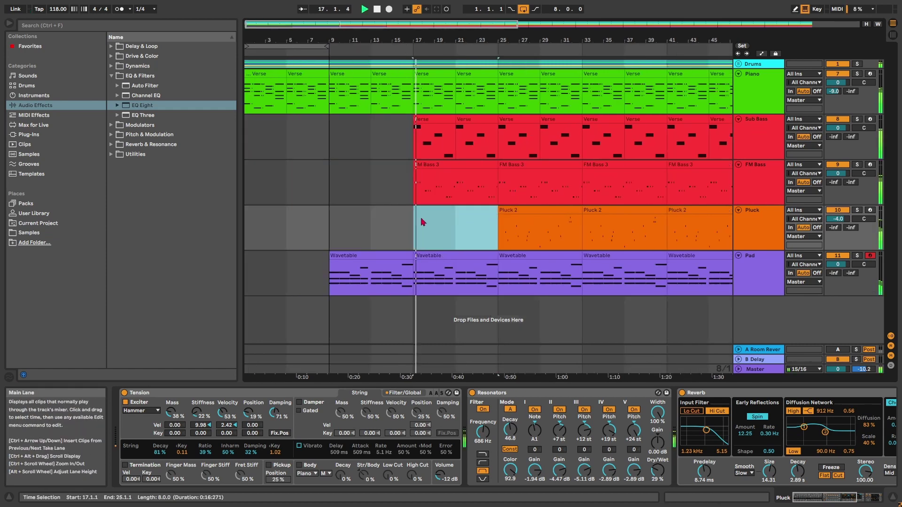
click(413, 149)
key(space)
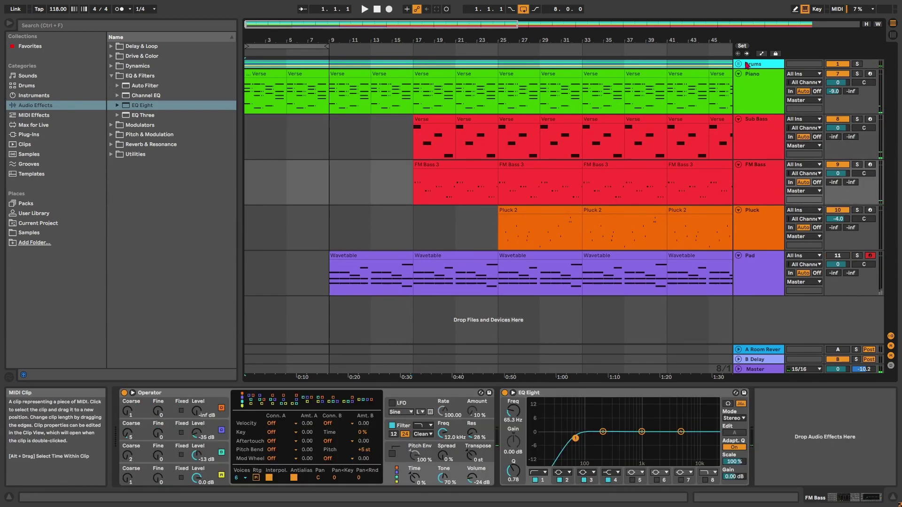
- Unfold the Drums group and copy the Drum Rack's DS Kick to the empty C#1 pad
click(738, 64)
click(366, 10)
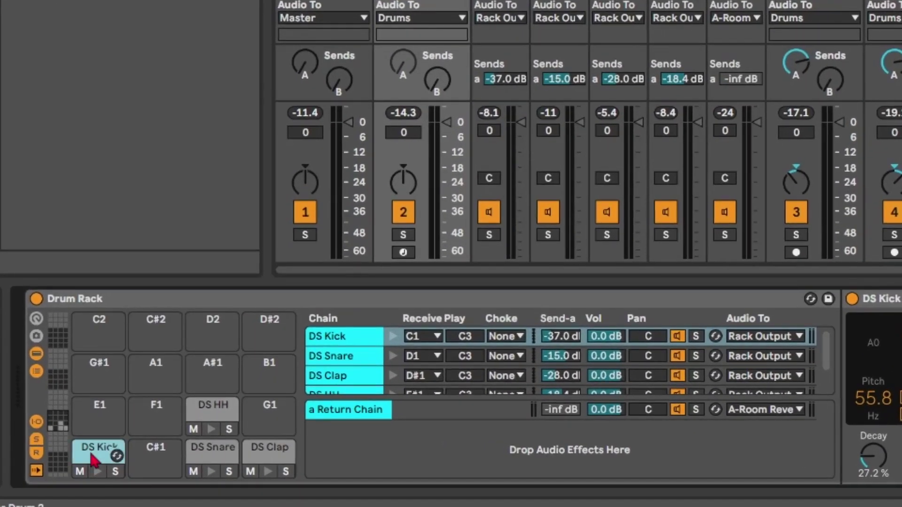
right_click(94, 460)
click(84, 456)
mouse_move(145, 454)
mouse_down()
mouse_move(103, 461)
mouse_move(149, 455)
mouse_up()
click(99, 472)
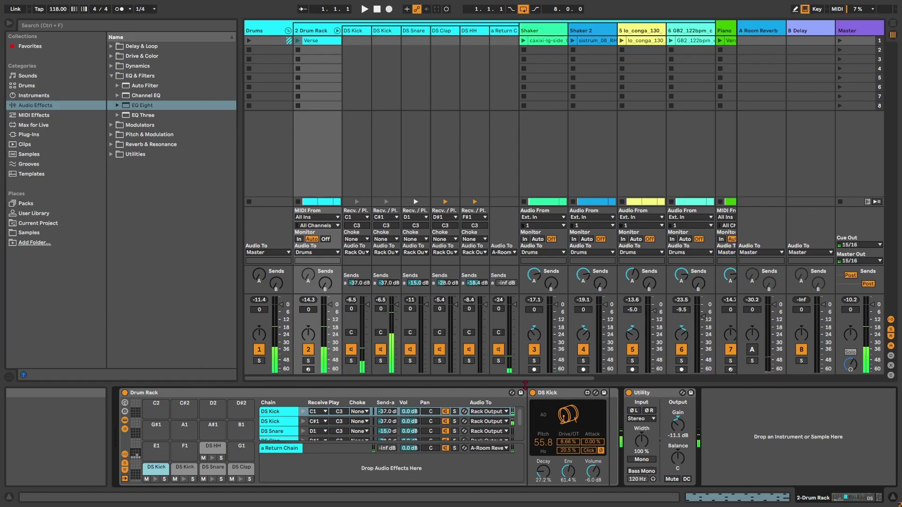
- Add an EQ Eight directly after the DS Kick instrument inside its Drum Rack chain
click(892, 303)
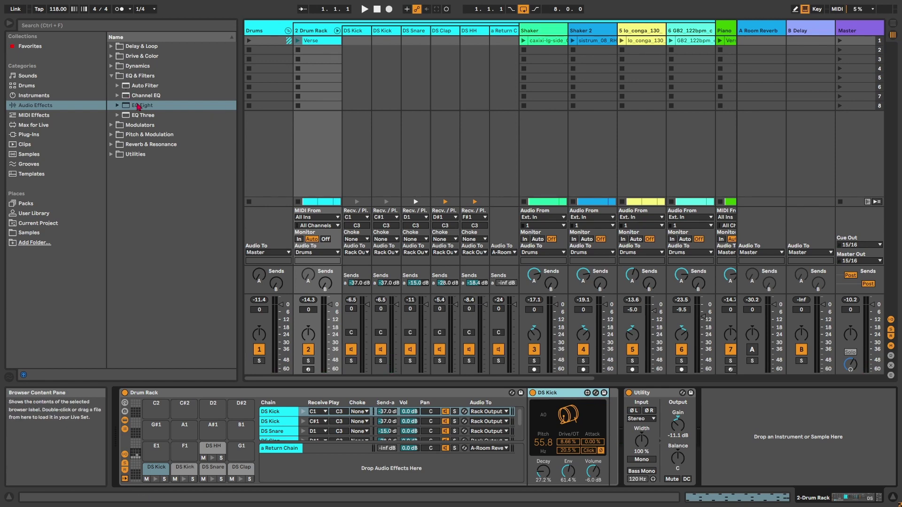
drag(139, 107, 226, 150)
drag(603, 381, 560, 400)
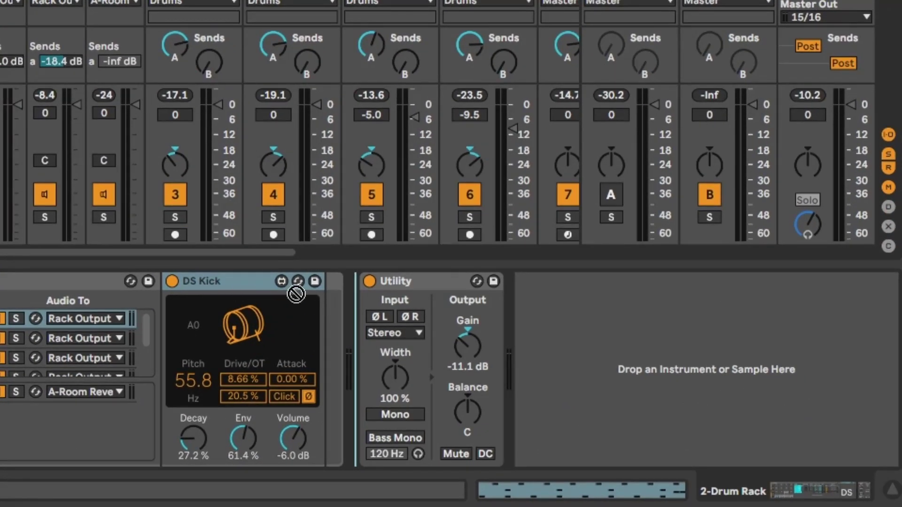
drag(355, 334, 319, 344)
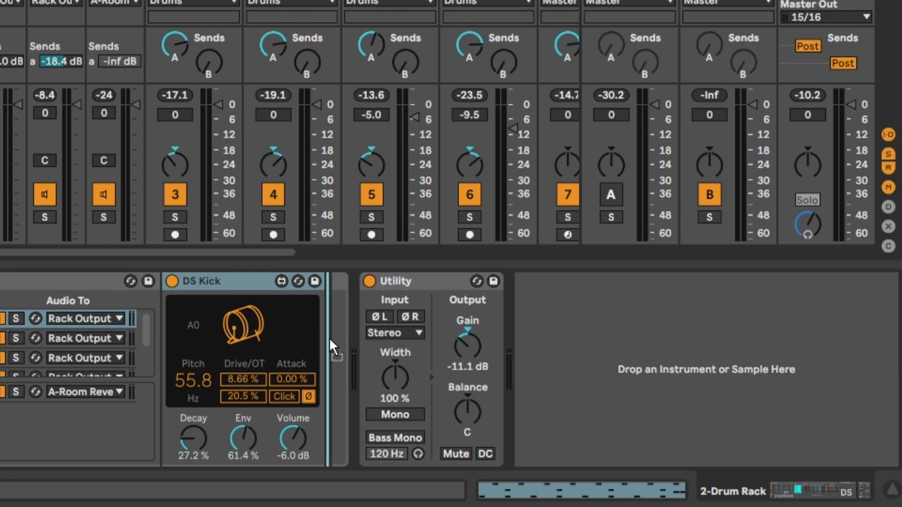
drag(330, 346, 330, 347)
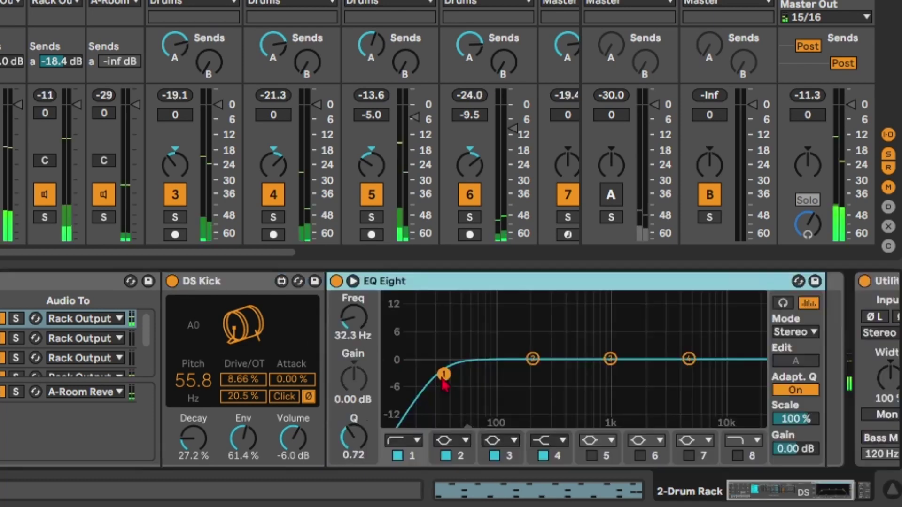
- Set the kick EQ Eight's low-cut band 1 to 135 Hz with a Q of 1.11
drag(444, 373, 501, 372)
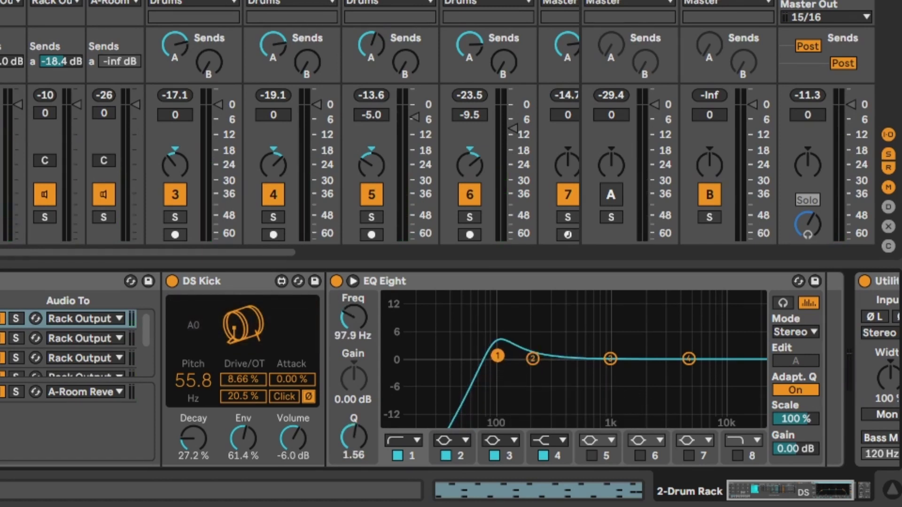
drag(506, 350, 509, 343)
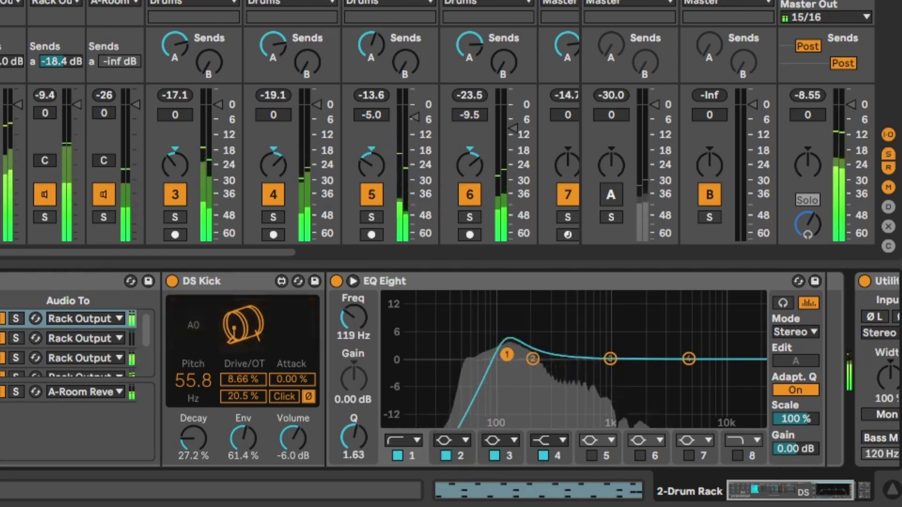
mouse_move(506, 357)
mouse_down()
mouse_move(522, 357)
mouse_move(513, 363)
mouse_up()
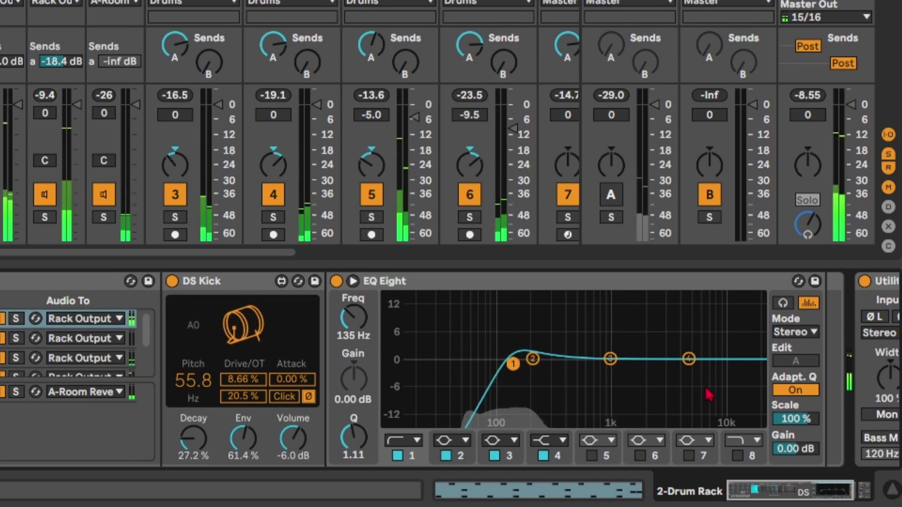
- Enable the kick EQ Eight's high-cut band 8, set it to 550 Hz with a Q of 0.72, and play the result
click(738, 456)
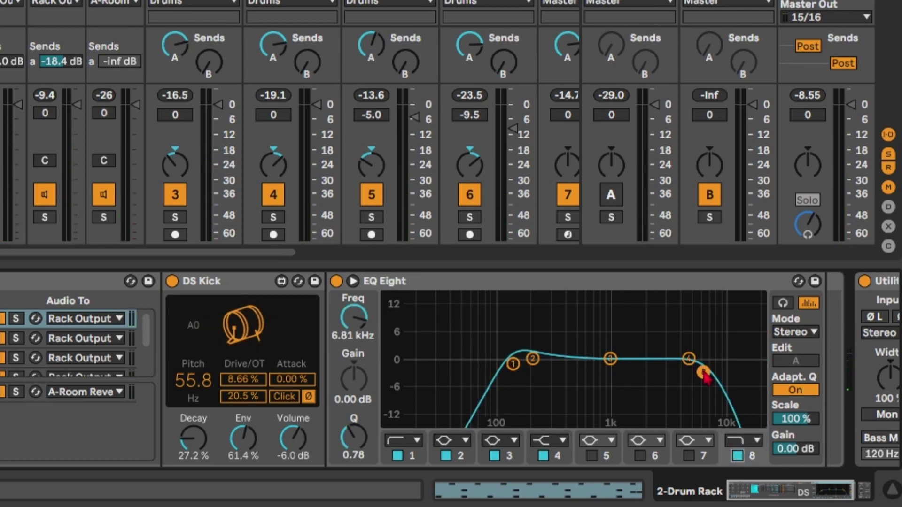
drag(704, 375, 581, 374)
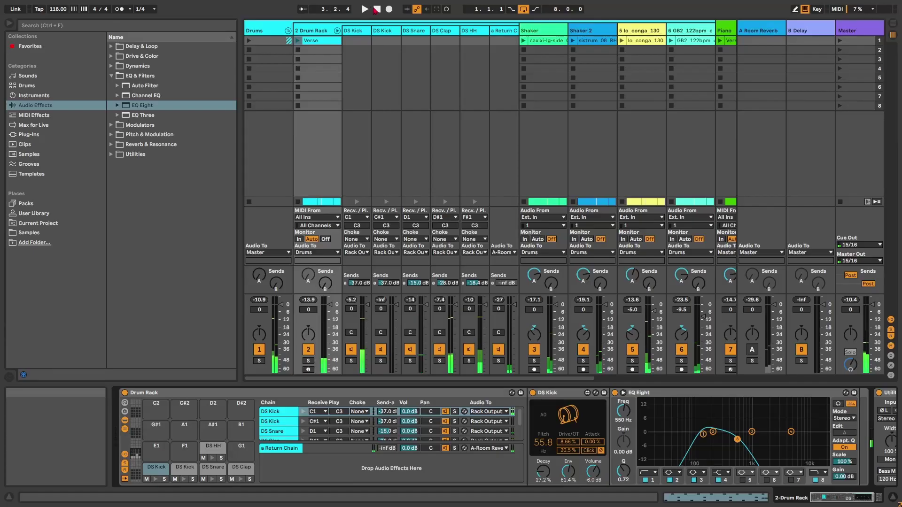
key(space)
key(space)
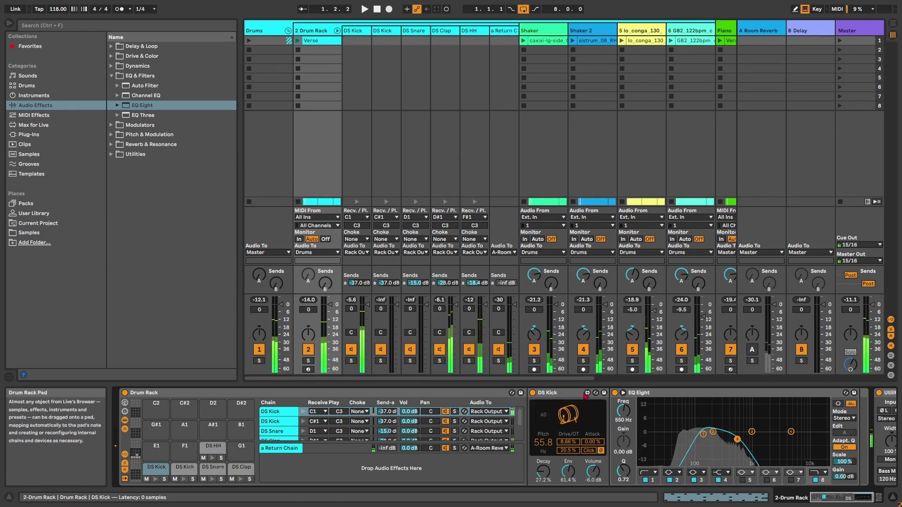
click(677, 398)
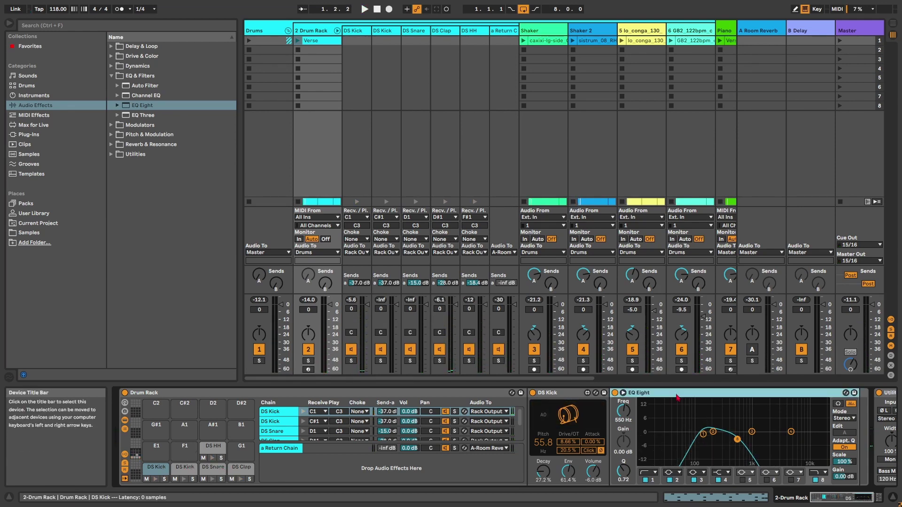
- Rename the kick on the Drum Rack's C#1 pad as Kick Filter
drag(219, 426, 190, 468)
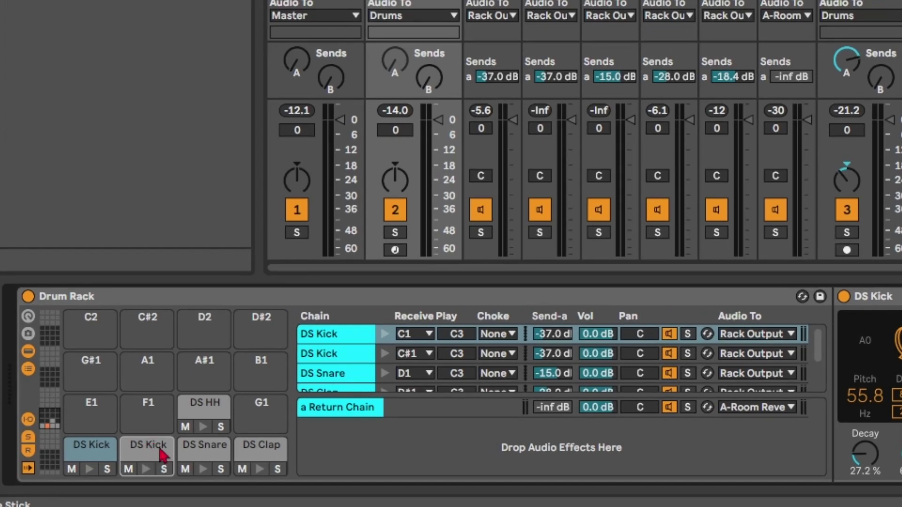
right_click(160, 453)
click(188, 393)
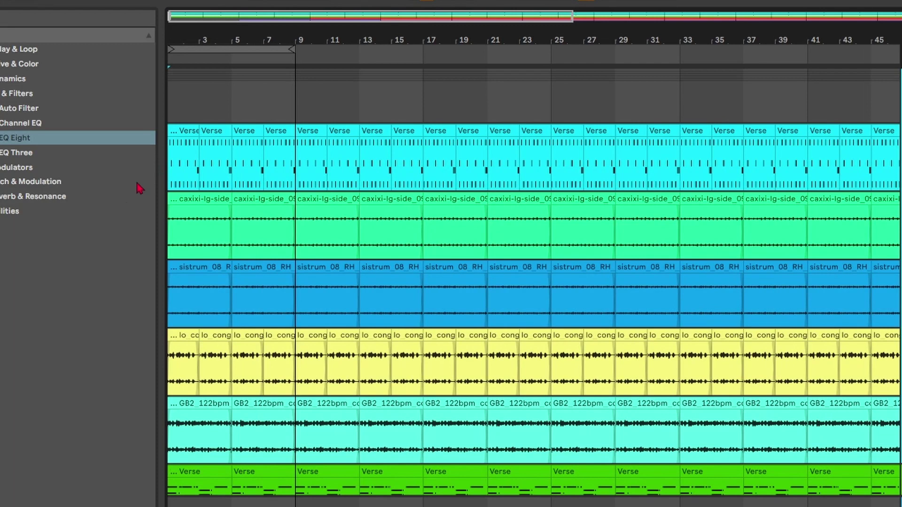
- Delete the Drum Rack's Verse clips from bar 3 through bar 8, keeping only the first two-bar clip of the intro
click(195, 131)
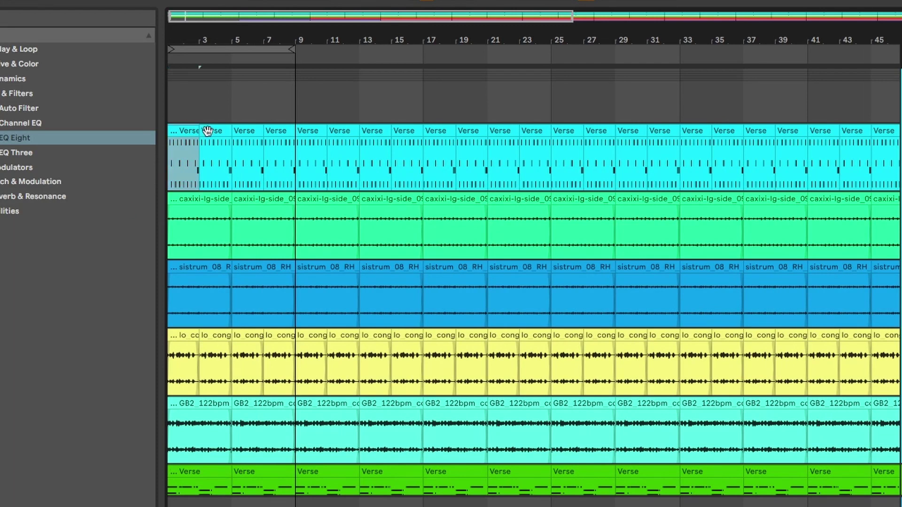
click(301, 133)
key(Delete)
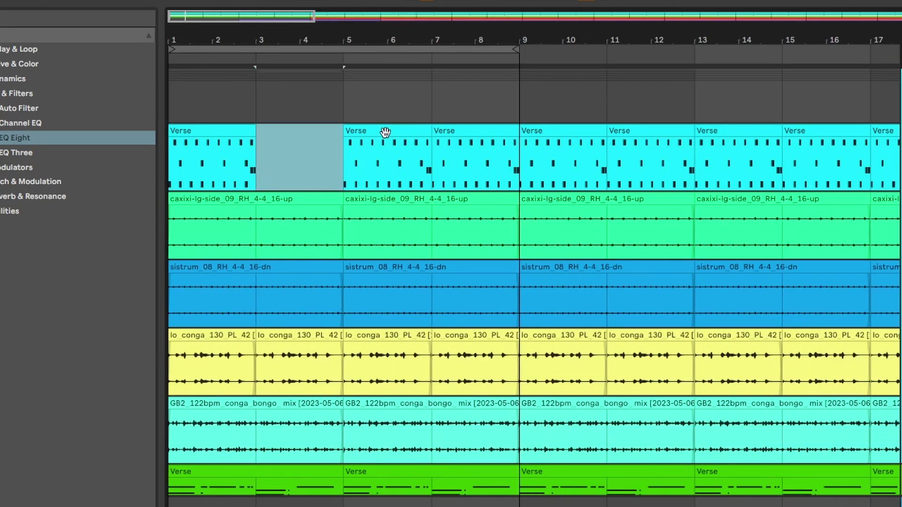
click(386, 133)
key(Delete)
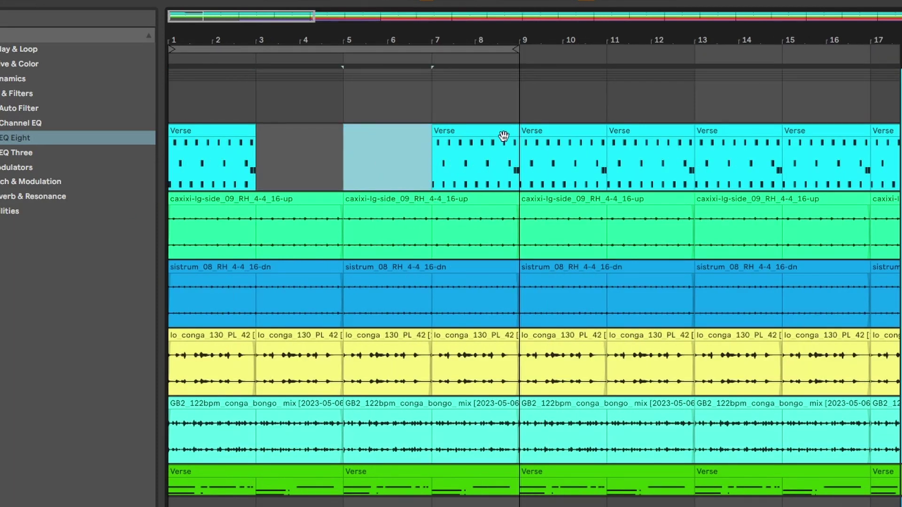
click(478, 133)
key(Delete)
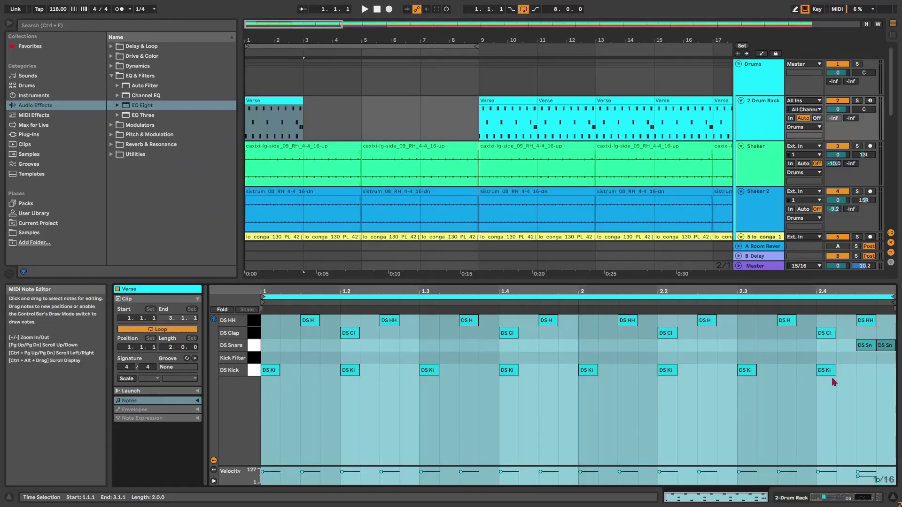
- Move all DS Kick notes in the first Drum Rack clip up to the Kick Filter lane and play the clip
drag(851, 379, 245, 371)
key(Up)
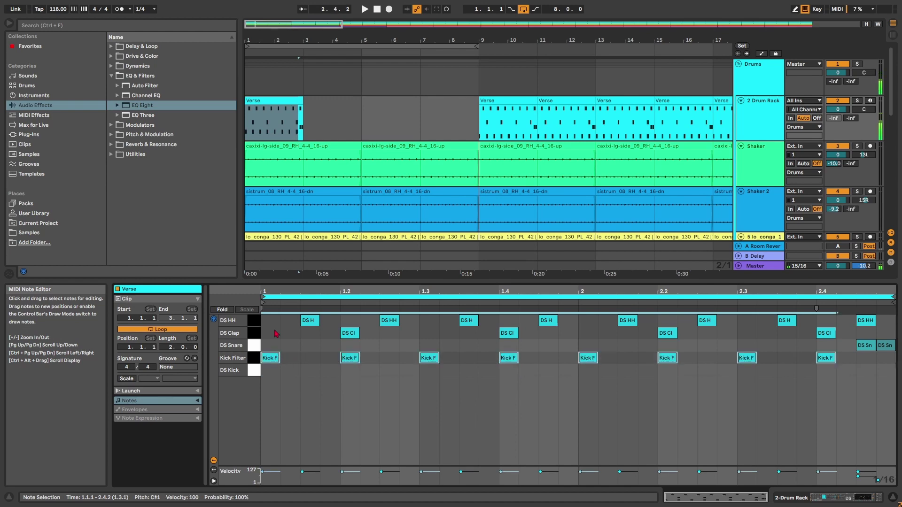
key(space)
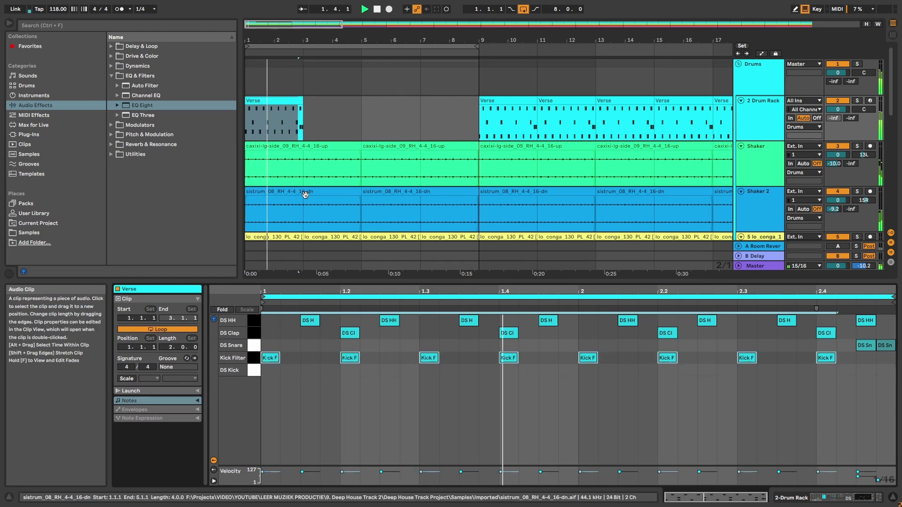
scroll(284, 158, down, 1)
scroll(271, 166, down, 2)
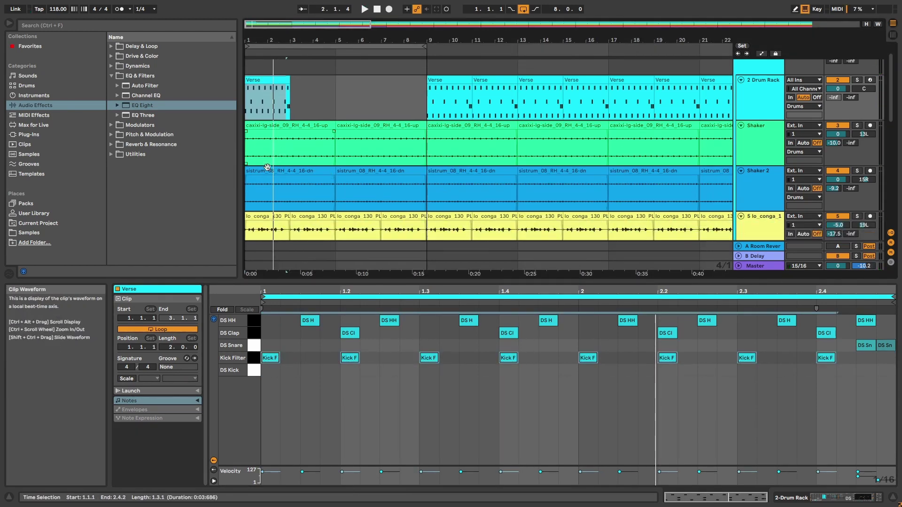
- Deactivate the Shaker and Shaker 2 tracks, play the opening bars and deselect the kick notes
scroll(270, 177, up, 1)
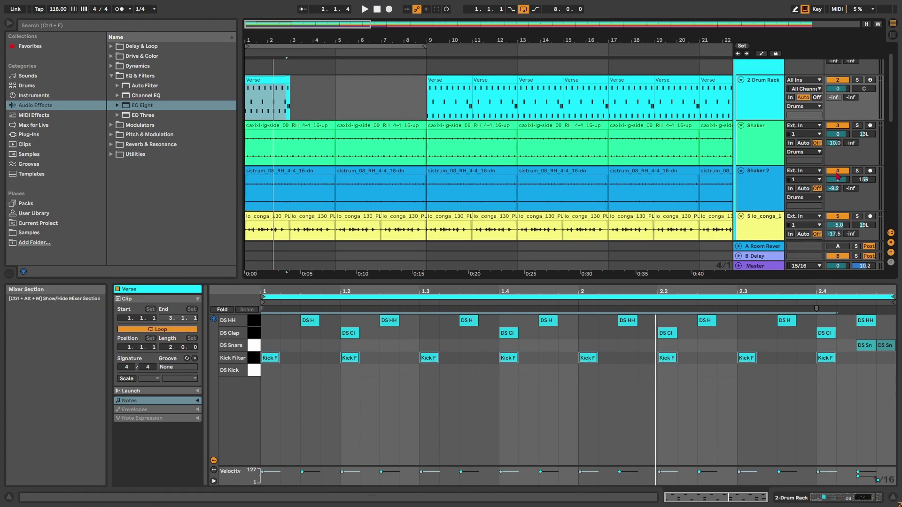
key(space)
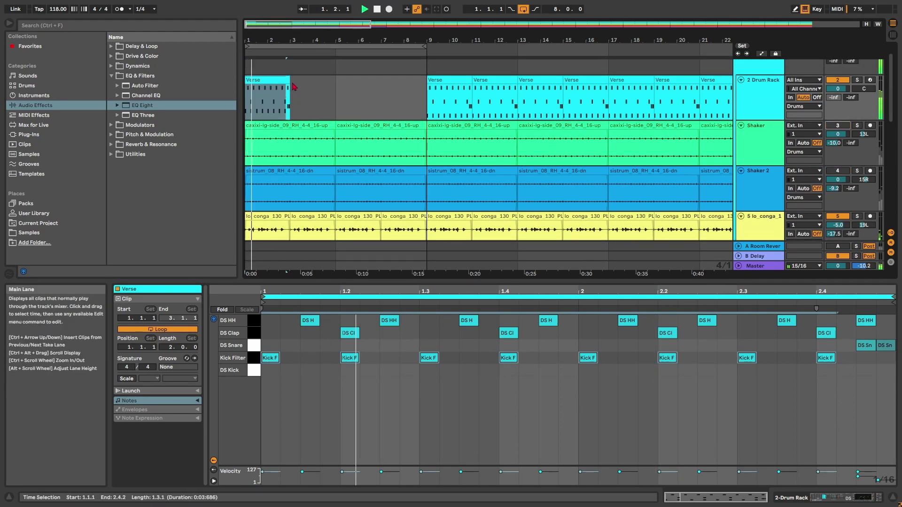
scroll(292, 154, up, 1)
key(space)
click(408, 339)
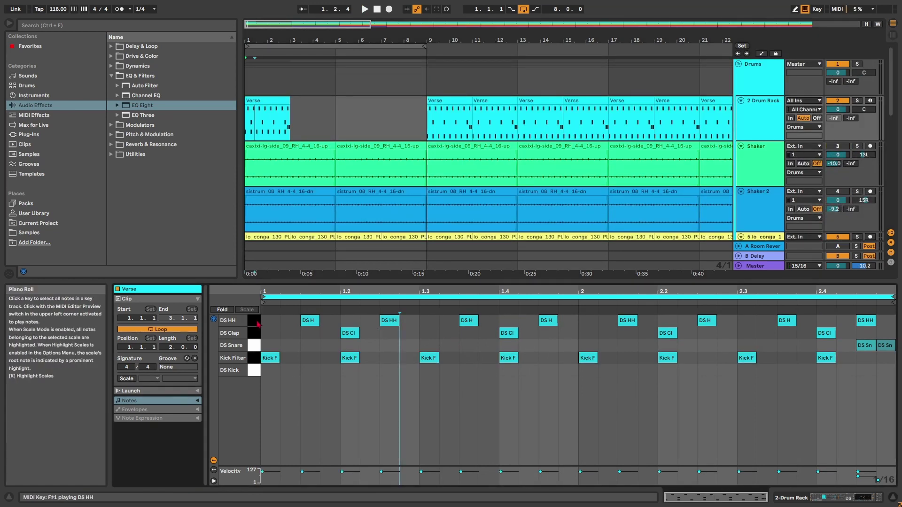
- Deactivate all DS HH hi-hat notes in the first Drum Rack clip and play it
click(257, 324)
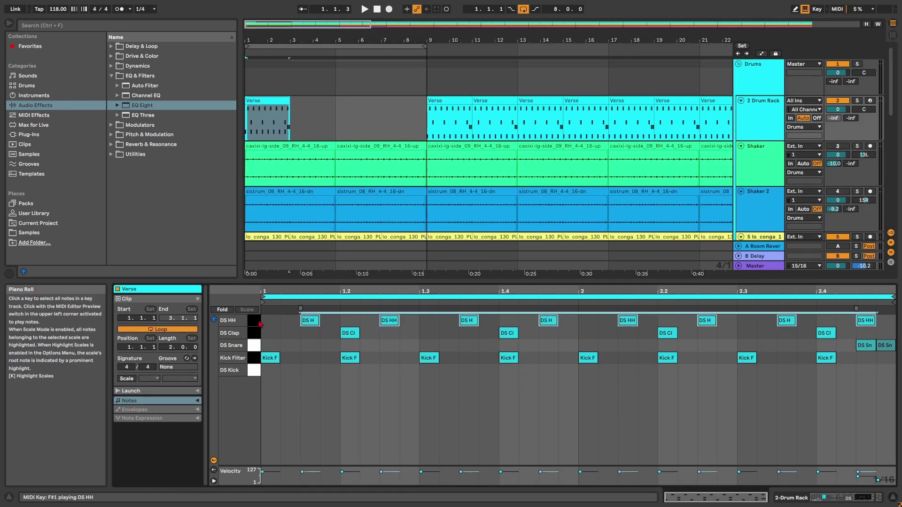
key(space)
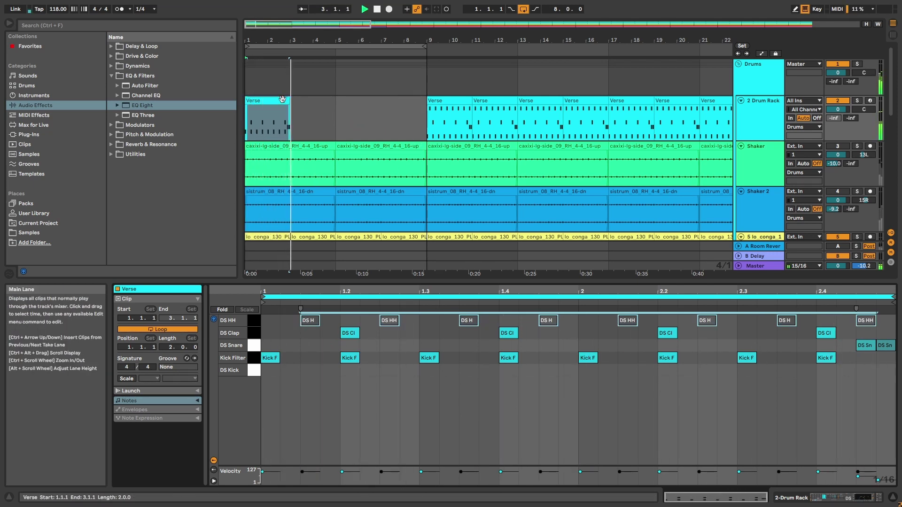
key(space)
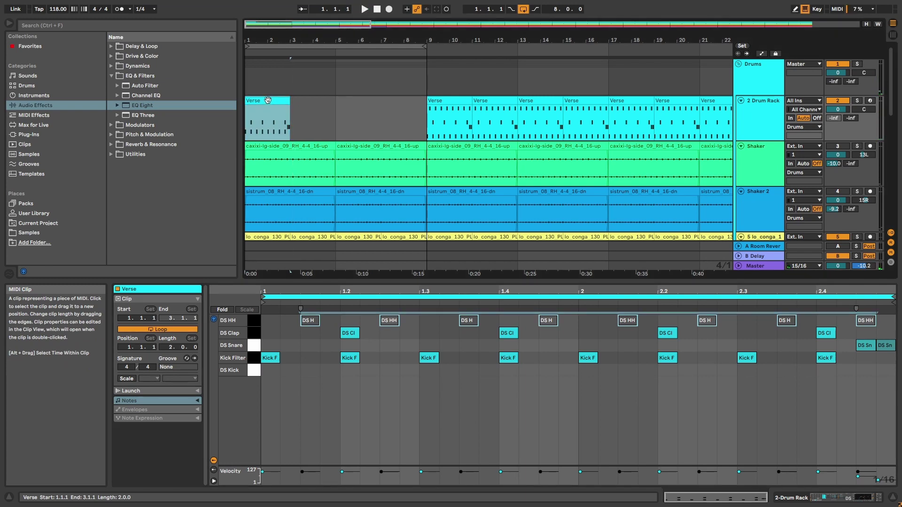
- Duplicate the two-bar Drum Rack clip to bar 3 and consolidate both copies into one four-bar clip
key(ctrl+d)
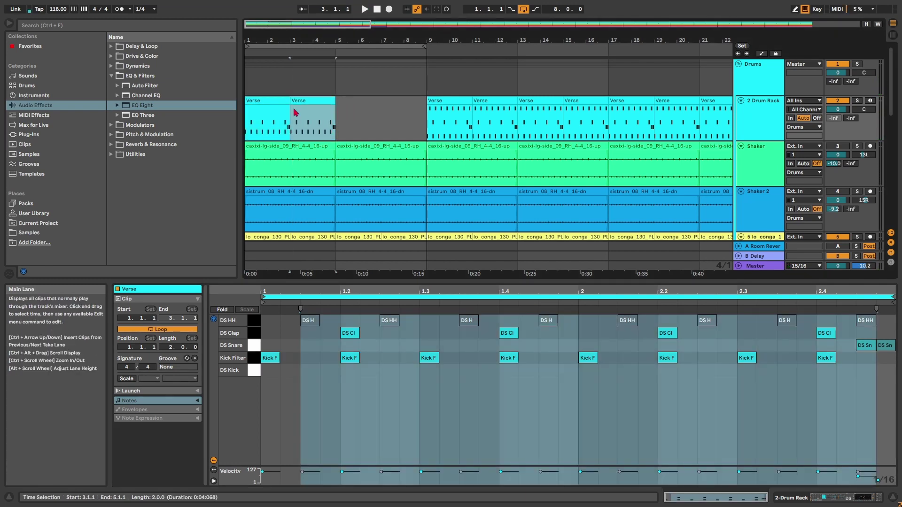
shift+click(246, 112)
right_click(268, 108)
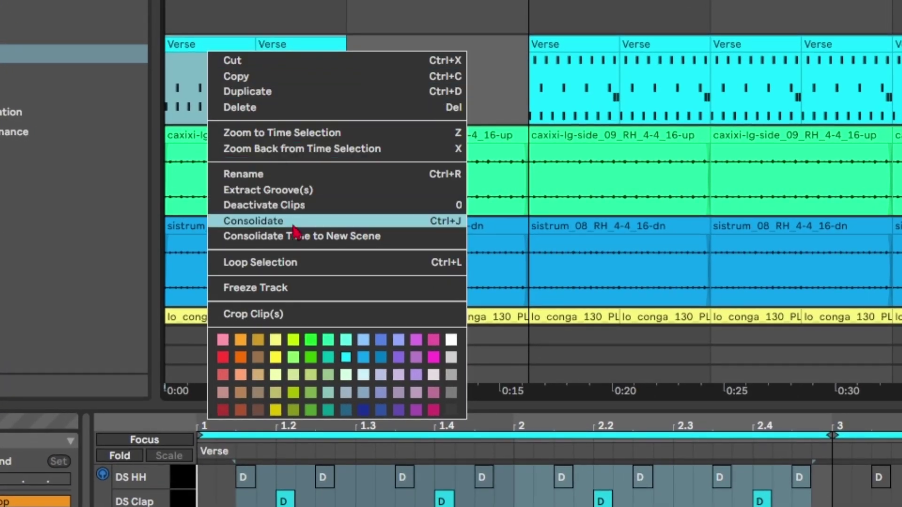
click(236, 223)
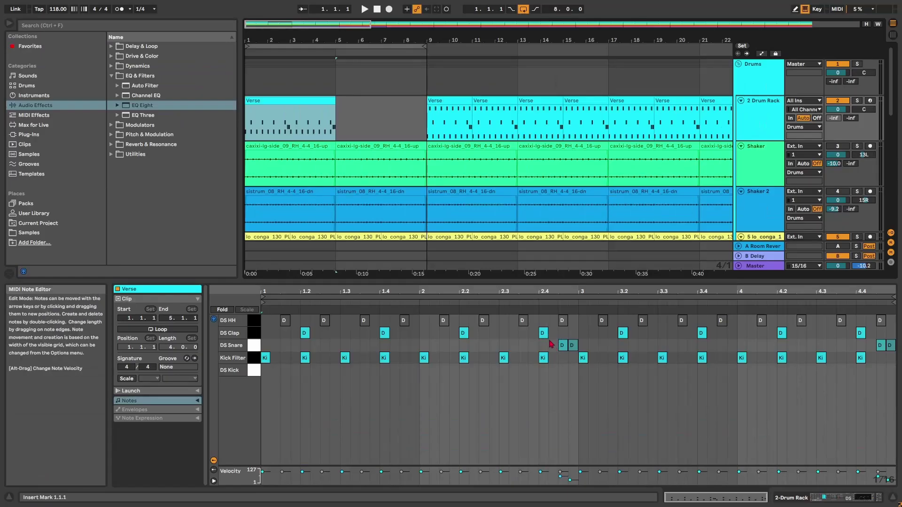
- Delete the DS Snare notes at the end of bar 2, duplicate the four-bar clip to bar 5 and play
drag(553, 343, 599, 345)
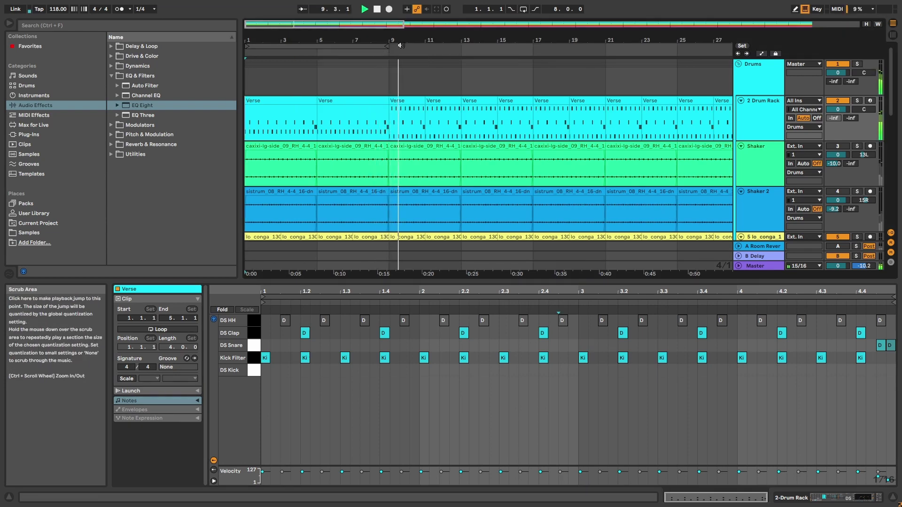
drag(408, 39, 408, 30)
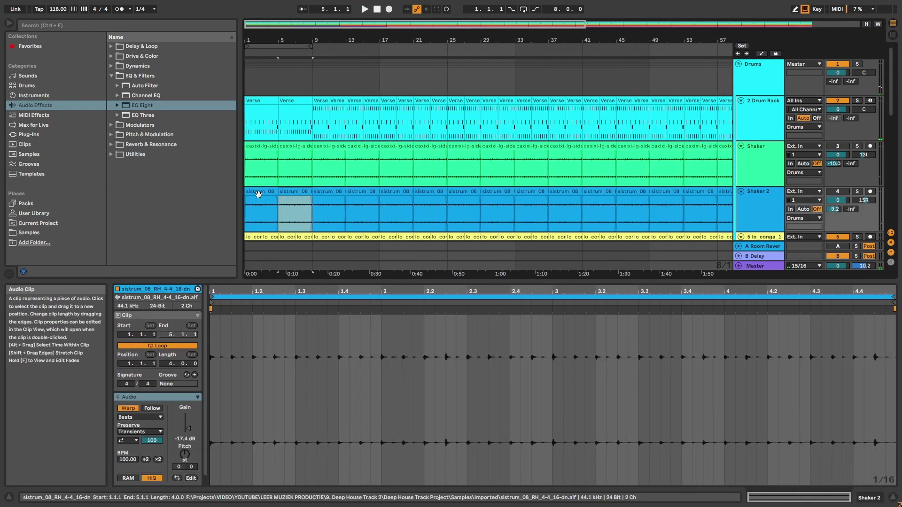
- Delete the Shaker 2 and Shaker clips from bar 1 through bar 8
key(Delete)
click(259, 193)
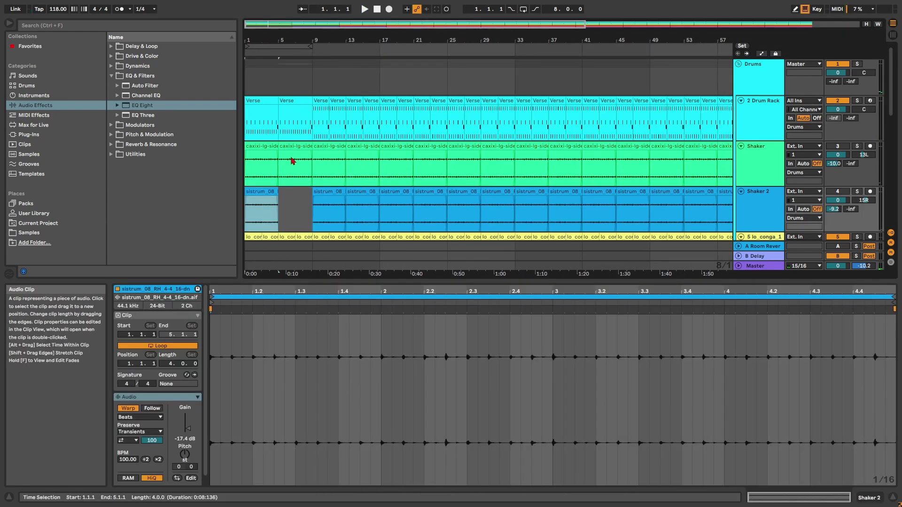
key(Delete)
click(294, 146)
key(Delete)
click(265, 147)
key(Delete)
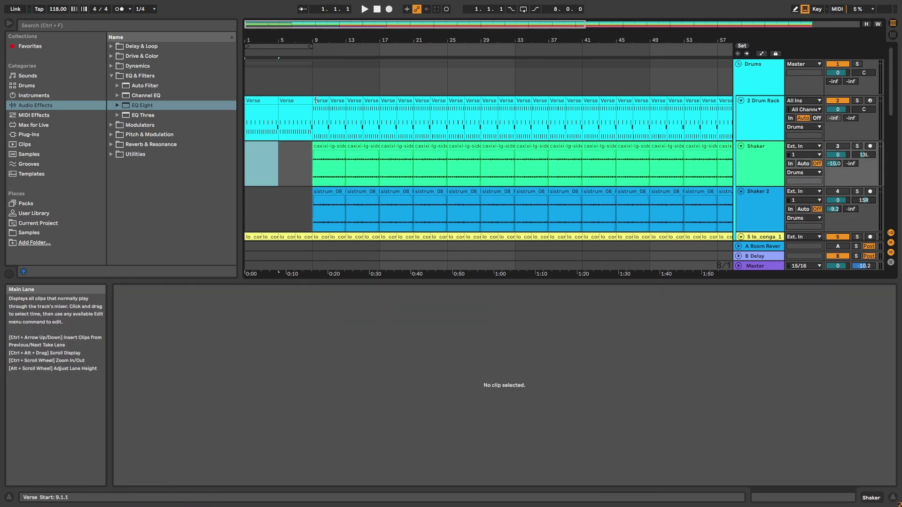
- Deactivate the DS HH notes in the Drum Rack clip at bar 9 and play from there
click(317, 100)
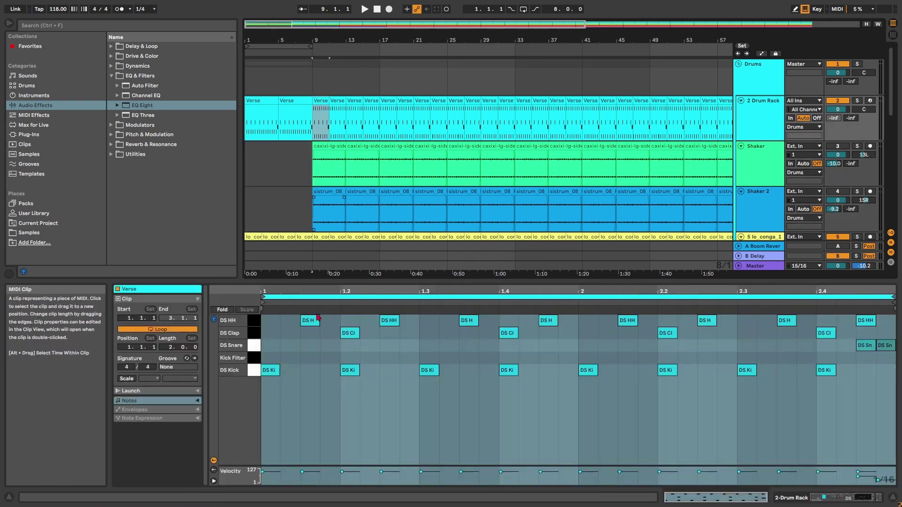
click(303, 54)
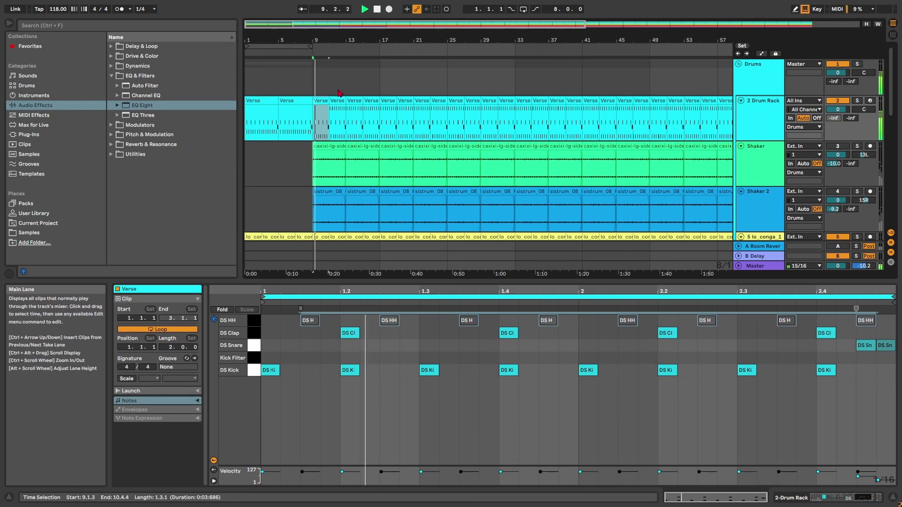
scroll(313, 103, up, 5)
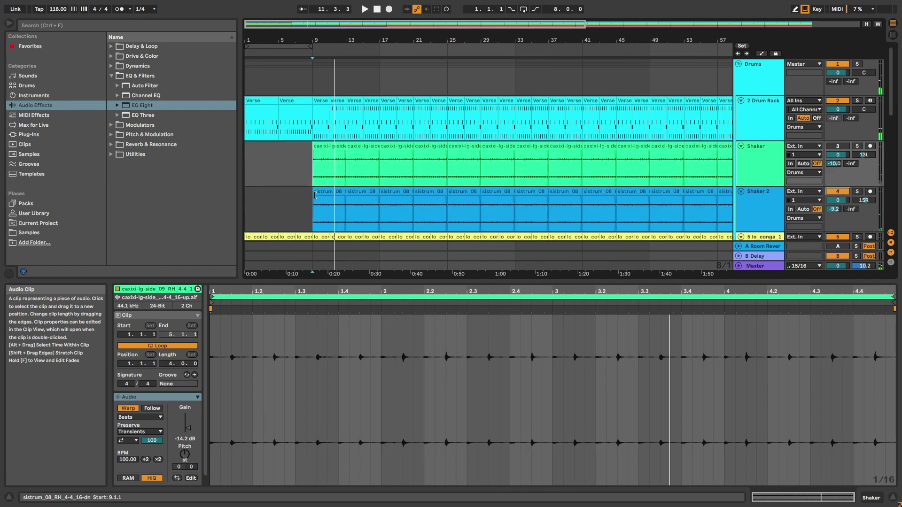
- Delete the Shaker 2 clips from bar 9 through bar 16
click(326, 192)
key(Delete)
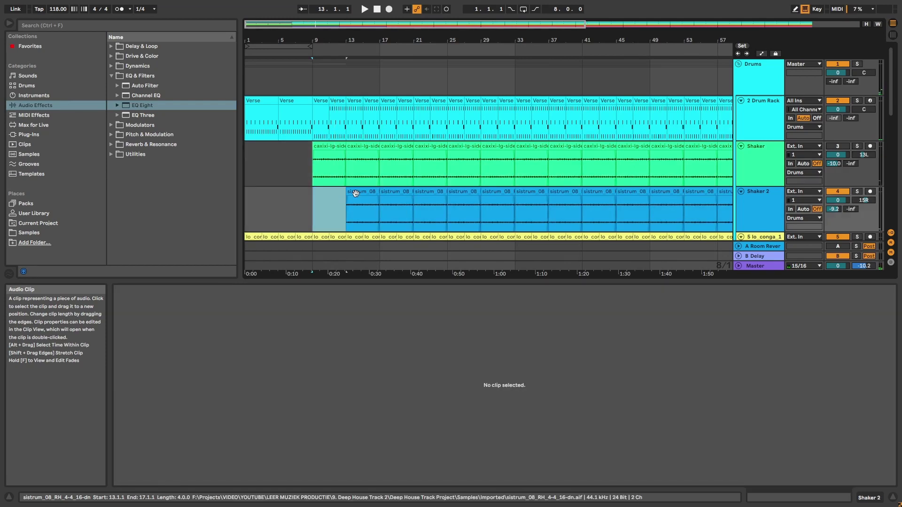
click(355, 193)
key(Delete)
- Play from bar 9 and delete the Shaker clips from bar 9 through bar 16
click(312, 155)
key(space)
scroll(311, 157, up, 5)
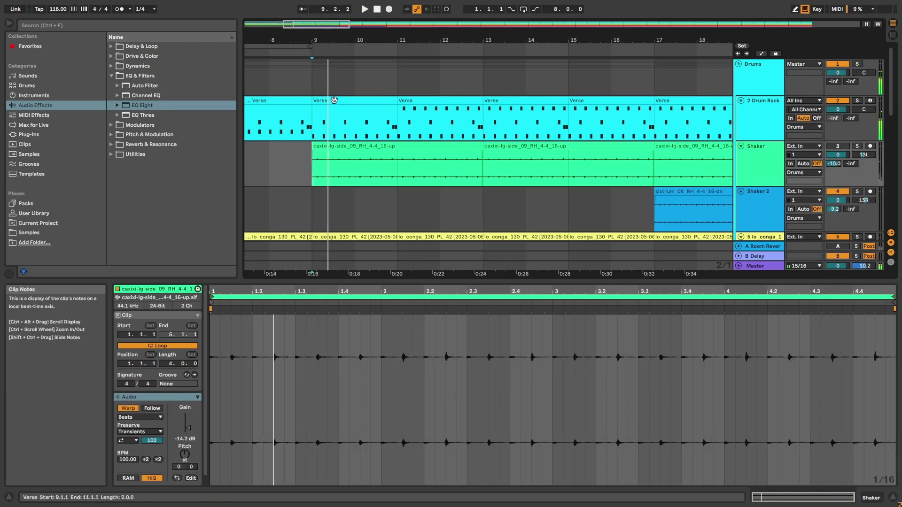
click(377, 146)
key(Delete)
click(506, 146)
key(Delete)
- Replace the Drum Rack clip at bar 9 with a copy of the clip from bar 11 and play it
click(376, 100)
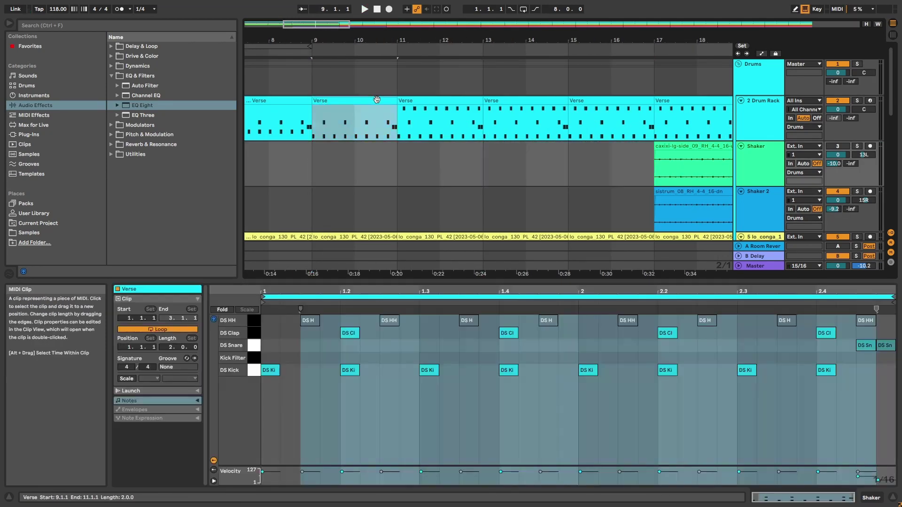
key(Delete)
click(436, 100)
drag(435, 100, 352, 101)
key(space)
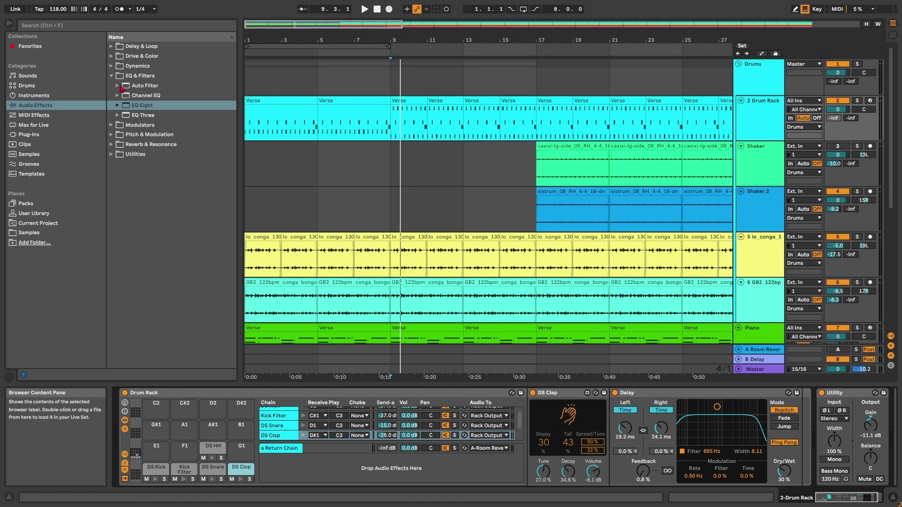
- Add an Auto Filter after the Delay on the DS Clap chain and lower its frequency to 344 Hz during playback
click(134, 87)
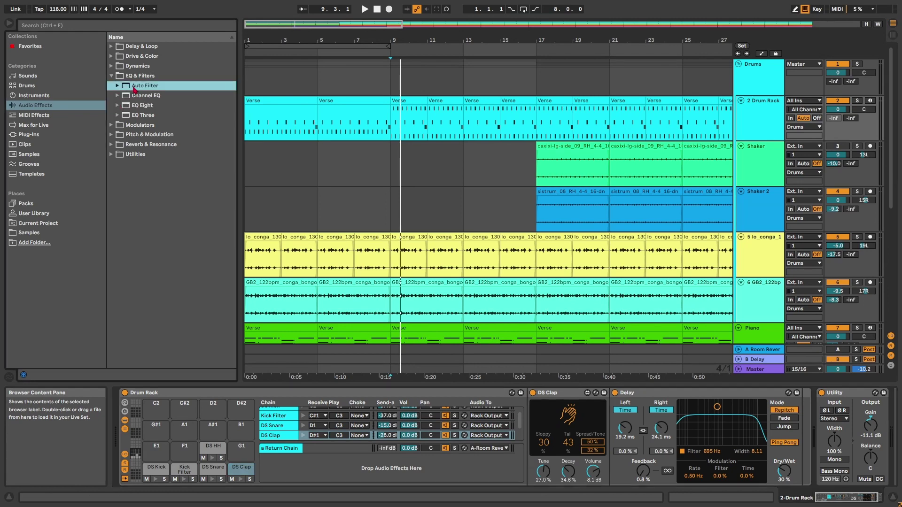
drag(657, 415, 793, 426)
key(space)
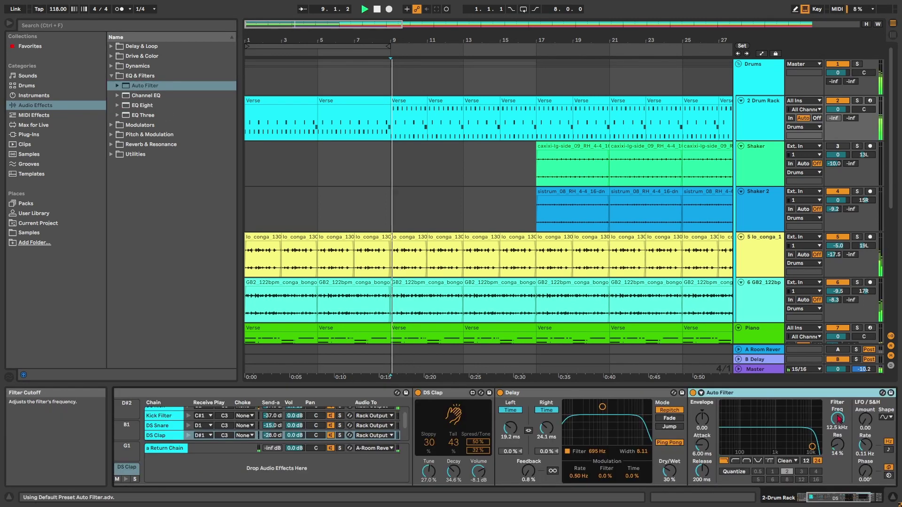
drag(837, 418, 837, 465)
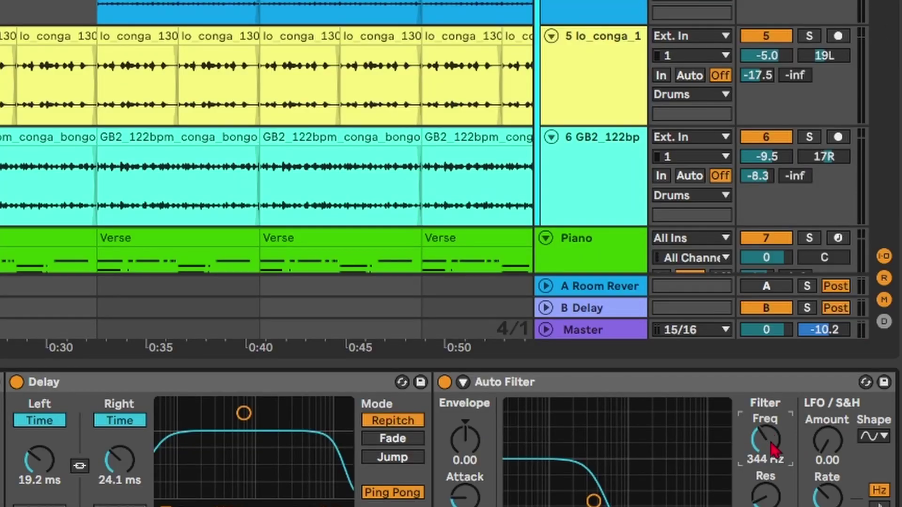
- Automate the clap's Auto Filter frequency from 344 Hz at bar 1 to about 1.85 kHz just before bar 9, opening fully at bar 9
right_click(772, 451)
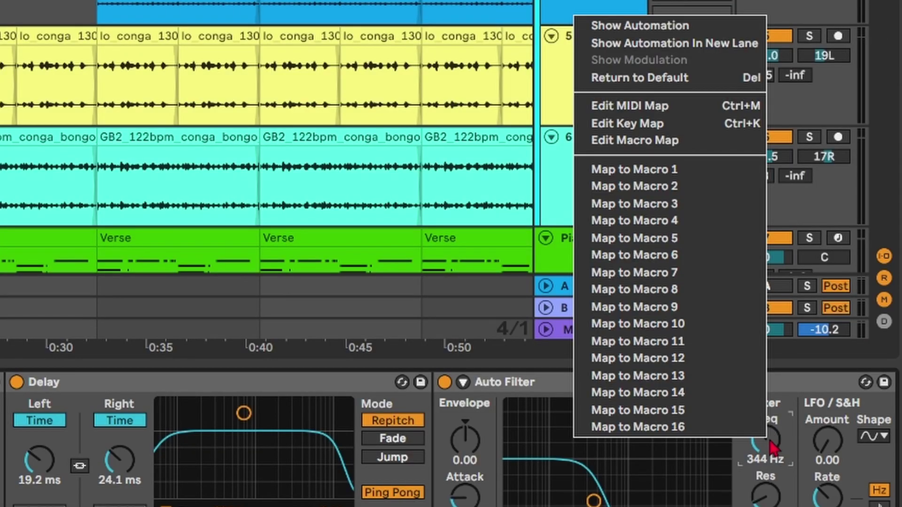
click(645, 32)
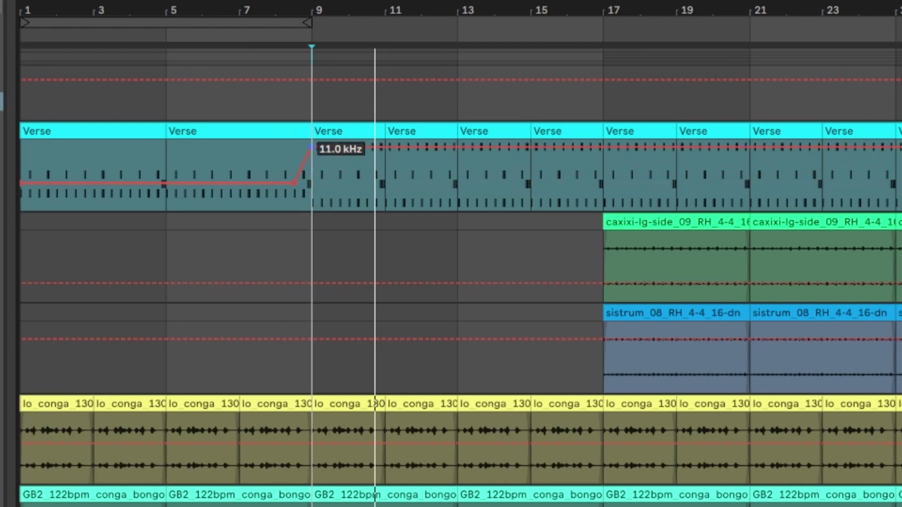
key(plus)
key(plus)
key(plus)
key(plus)
key(plus)
key(plus)
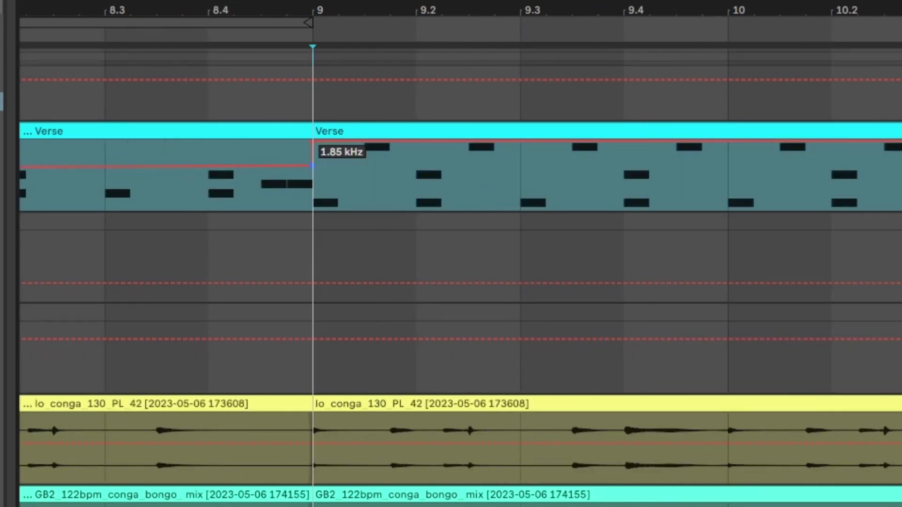
drag(313, 167, 112, 170)
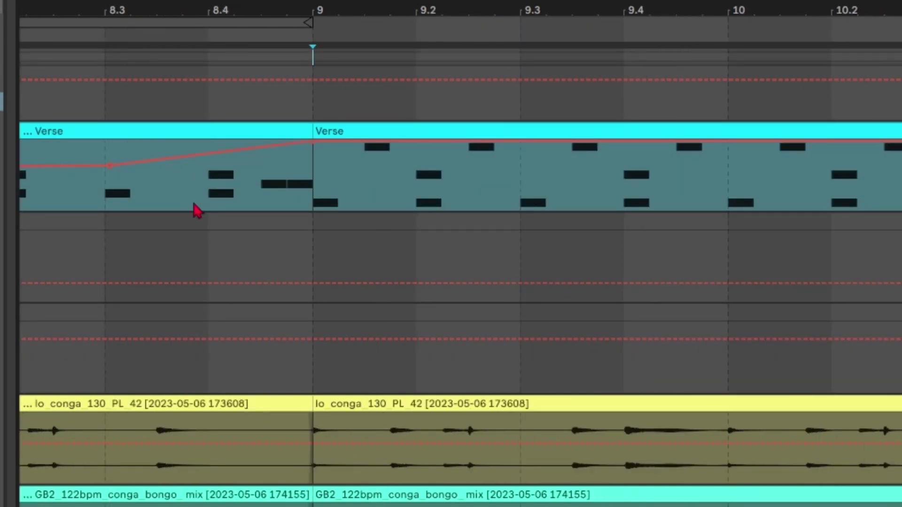
drag(115, 165, 295, 165)
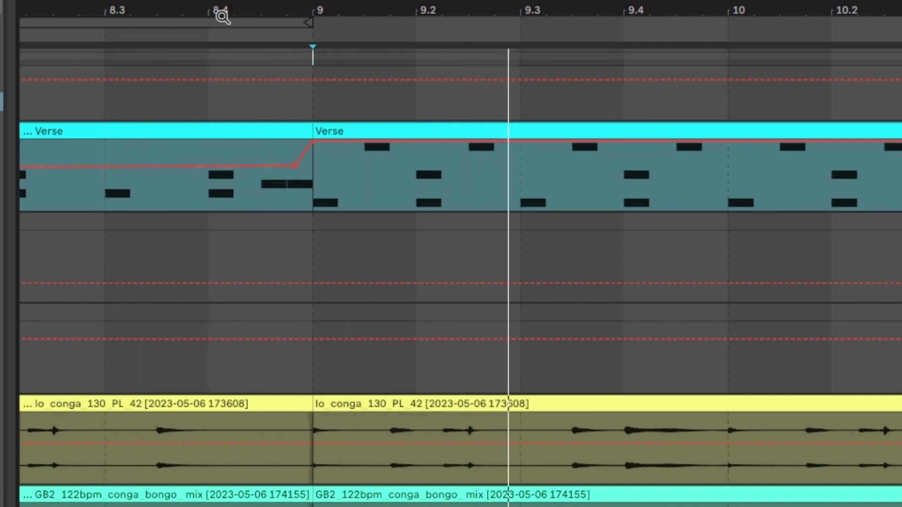
- Raise the clap filter automation's start point at bar 1 slightly above 344 Hz and play the opening bars
drag(223, 17, 223, 1)
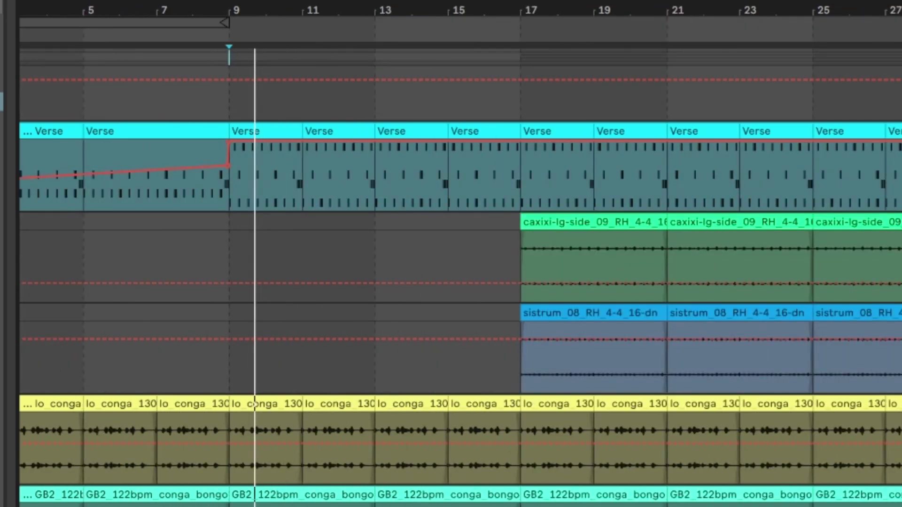
drag(223, 2, 305, 1)
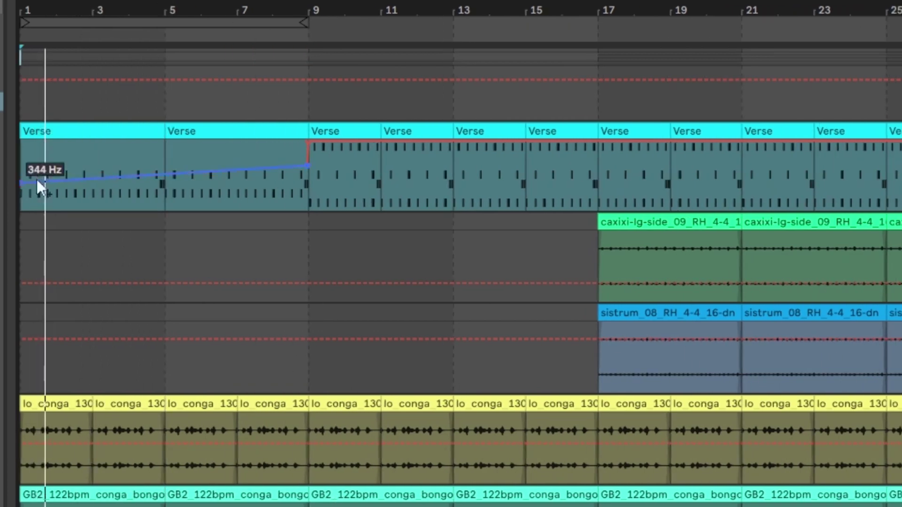
key(space)
drag(22, 183, 22, 179)
key(space)
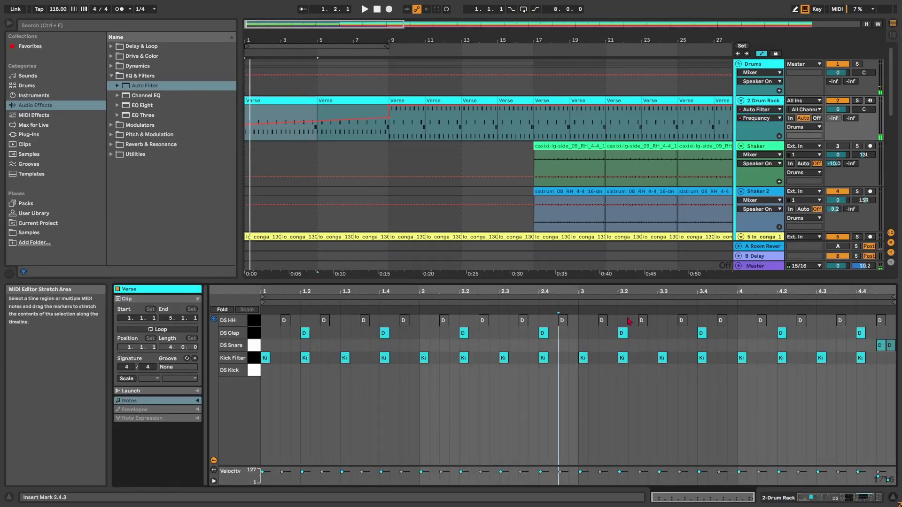
- Delete the DS Snare notes at the end of bar 4 in the first Drum Rack clip and deactivate the GB2_122bpm conga track
drag(861, 346, 885, 348)
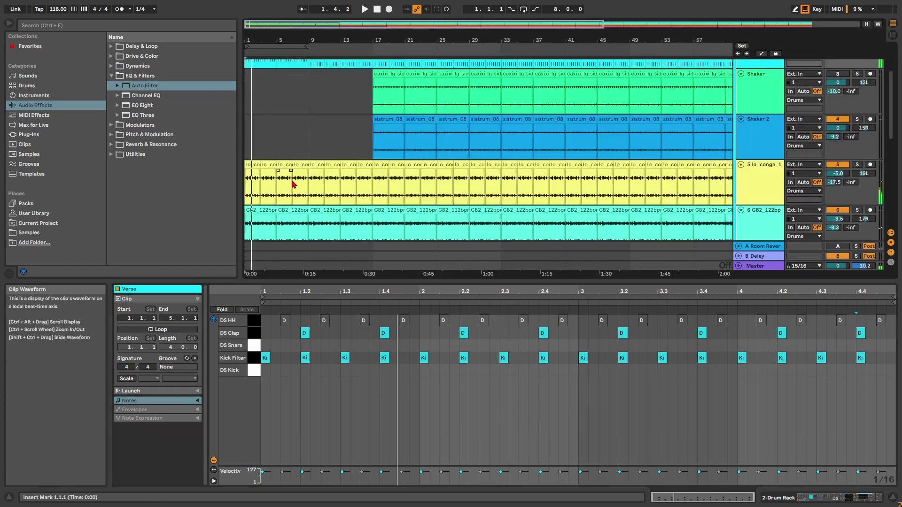
scroll(292, 183, down, 2)
click(838, 158)
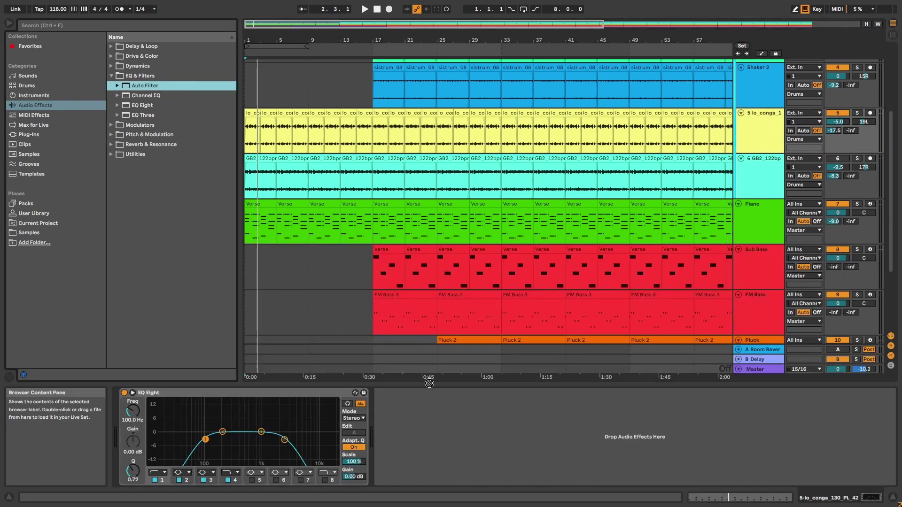
- Add an Auto Filter after the EQ Eight on the lo_conga track and set its frequency to 424 Hz during playback
drag(406, 428, 406, 427)
key(space)
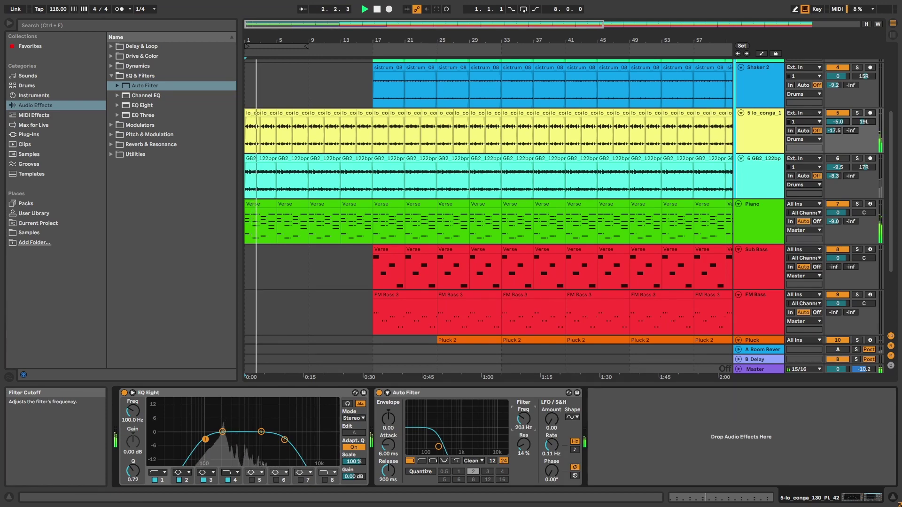
drag(523, 418, 523, 404)
- Automate the lo_conga Auto Filter frequency to rise from about 377 Hz at bar 1 to fully open at bar 17, and play it
right_click(527, 420)
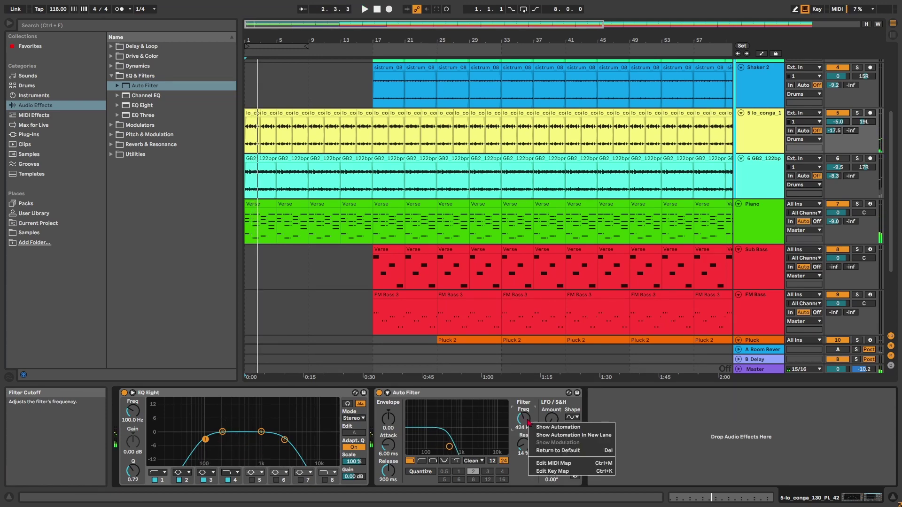
click(551, 431)
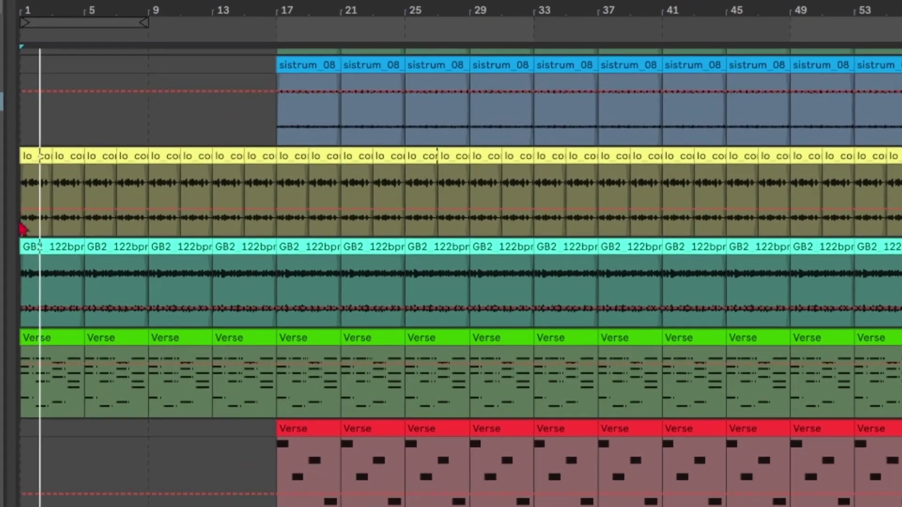
drag(26, 212, 26, 210)
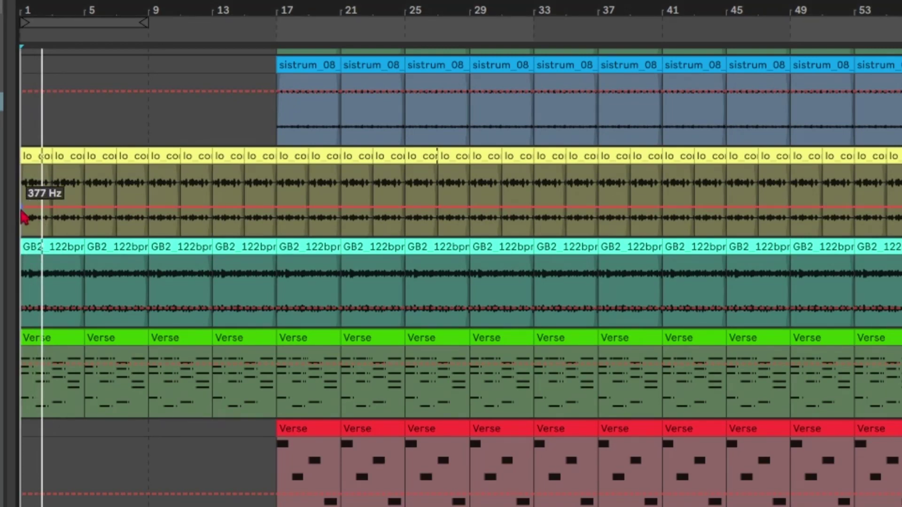
drag(267, 200, 276, 166)
key(space)
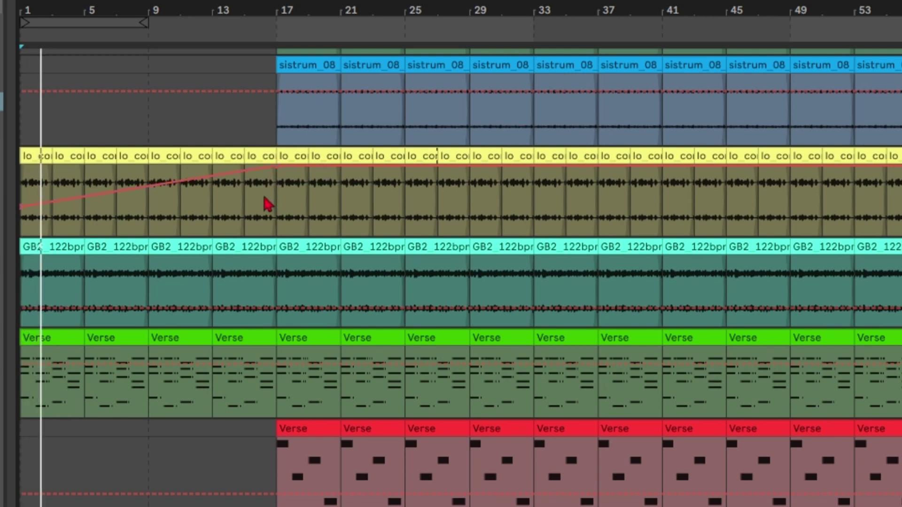
- Add a point at about 5.49 kHz to the lo_conga filter automation just before bar 17, and play the transition from bar 15
scroll(265, 200, up, 10)
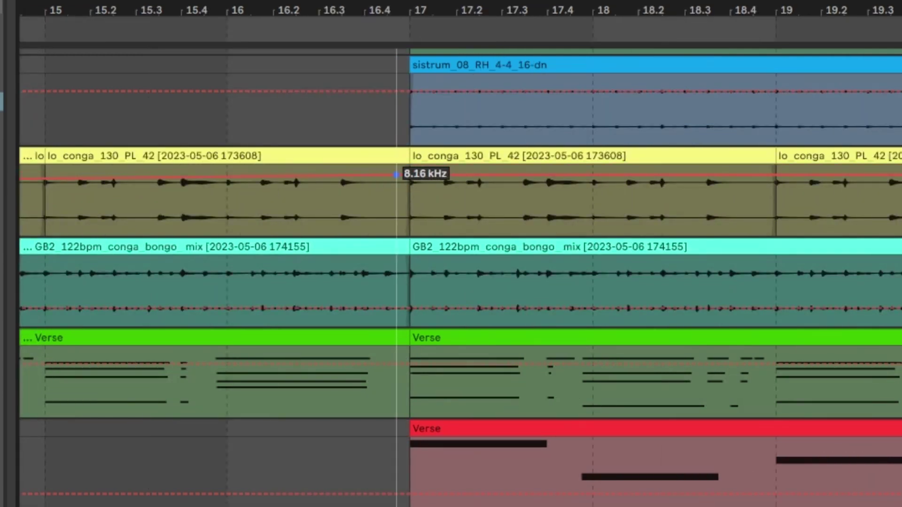
mouse_move(396, 174)
mouse_down()
mouse_move(411, 166)
mouse_move(389, 177)
mouse_up()
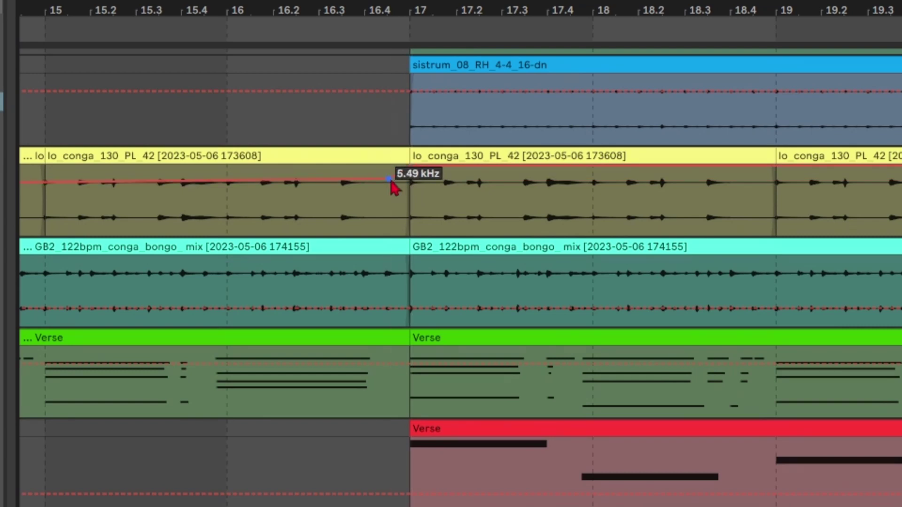
click(123, 29)
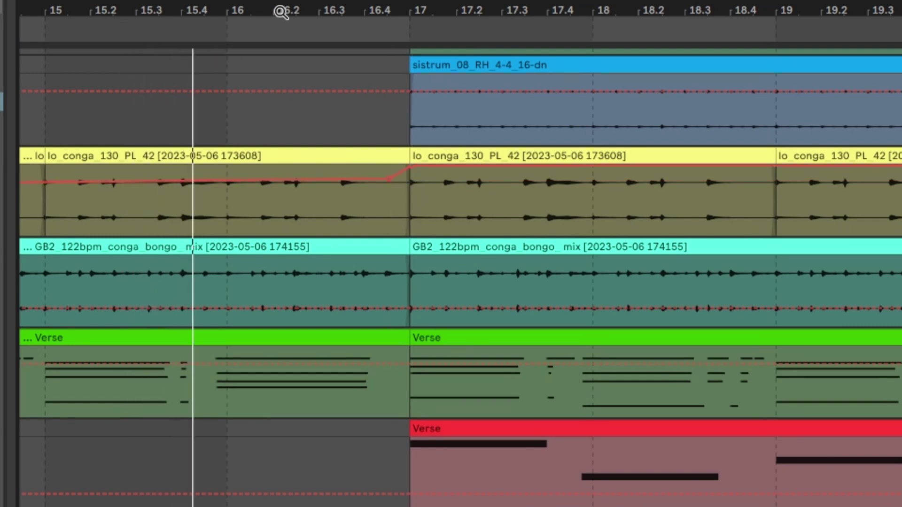
drag(281, 12, 172, 11)
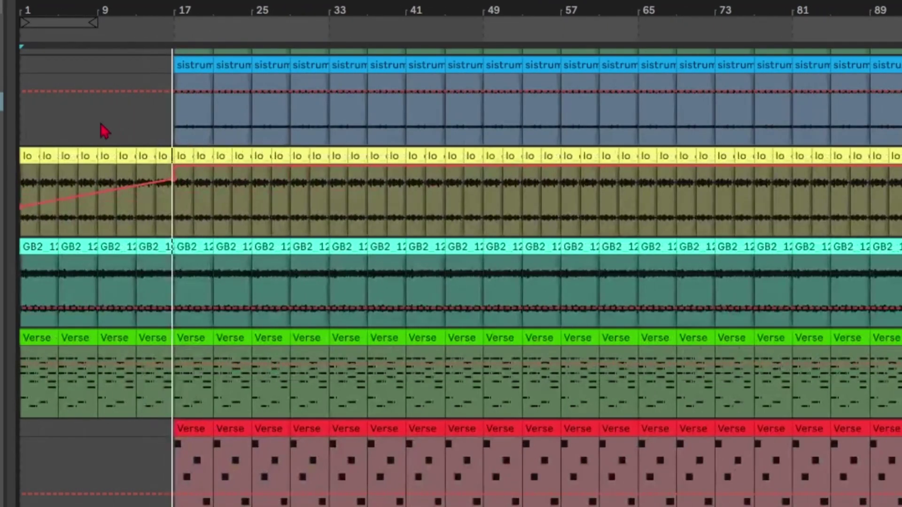
- Add an Auto Filter to the Drum Rack's DS HH chain, set its frequency to 382 Hz and show its automation
scroll(94, 108, up, 3)
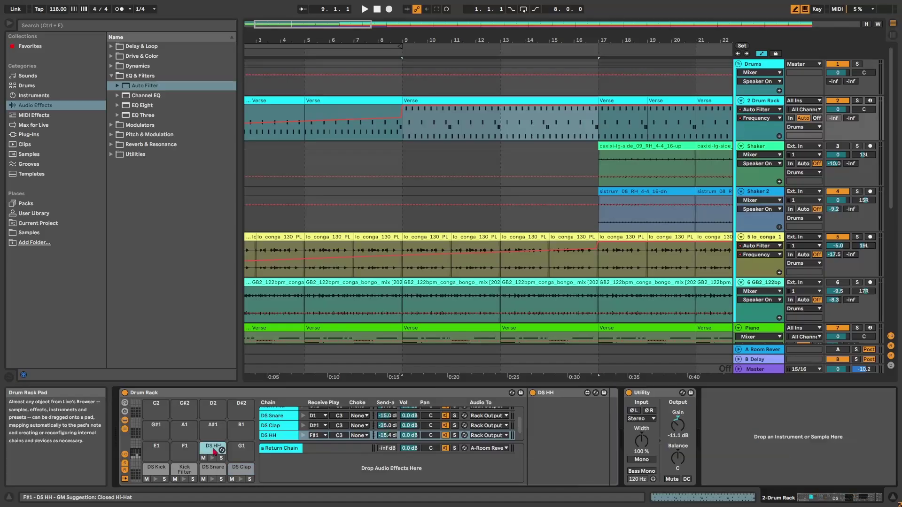
mouse_move(139, 87)
mouse_down()
mouse_move(618, 425)
mouse_move(606, 427)
mouse_up()
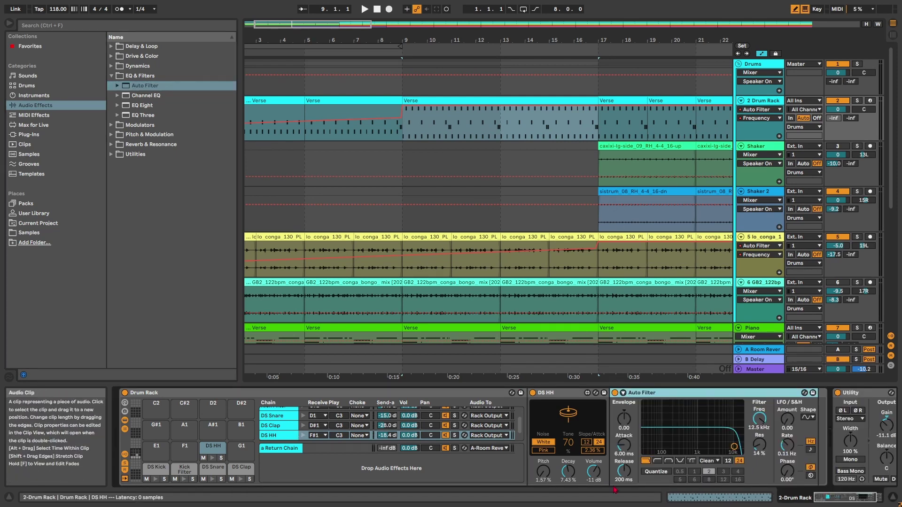
right_click(761, 426)
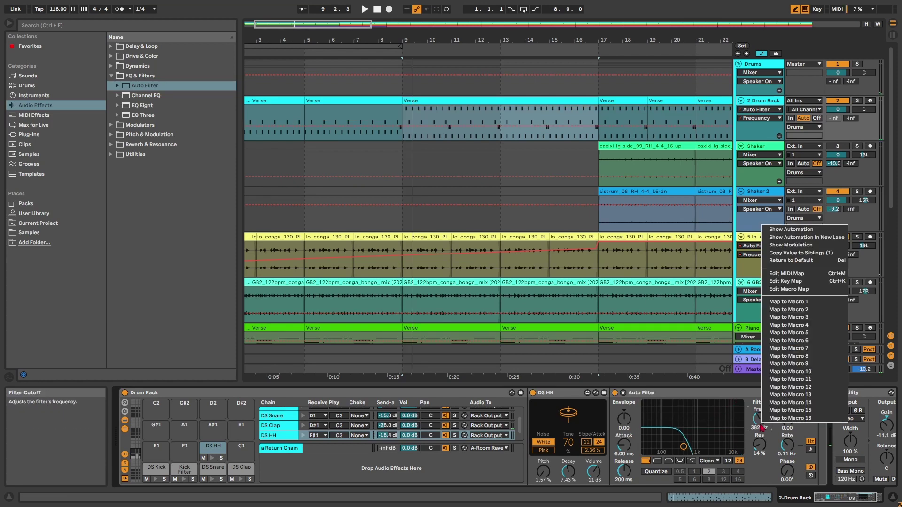
click(782, 230)
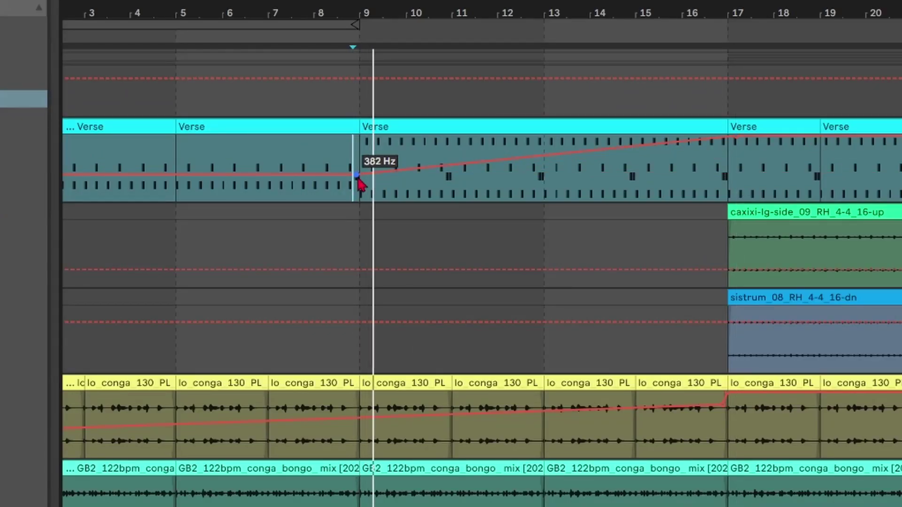
- Automate the hi-hat filter to rise from slightly above 382 Hz at bar 9, jump fully open at bar 17, and play it
mouse_move(358, 176)
mouse_down()
mouse_move(362, 155)
mouse_move(359, 168)
mouse_up()
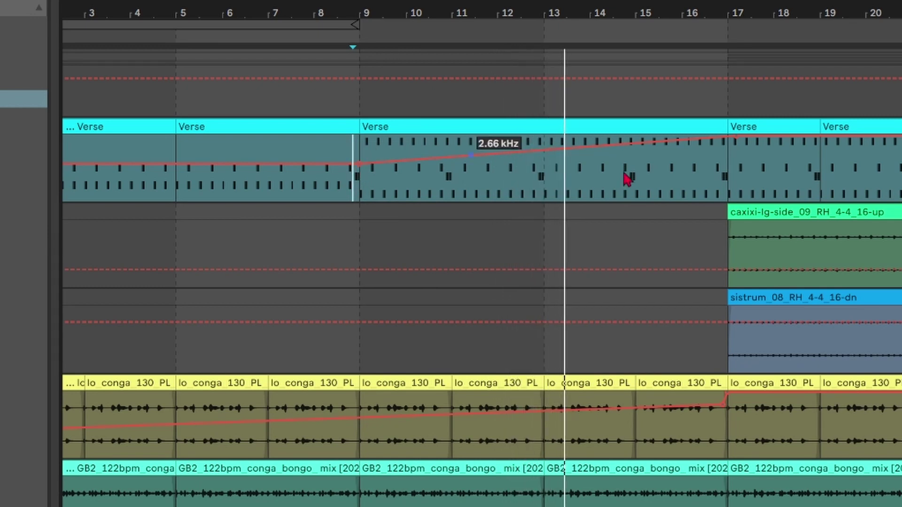
scroll(765, 167, up, 3)
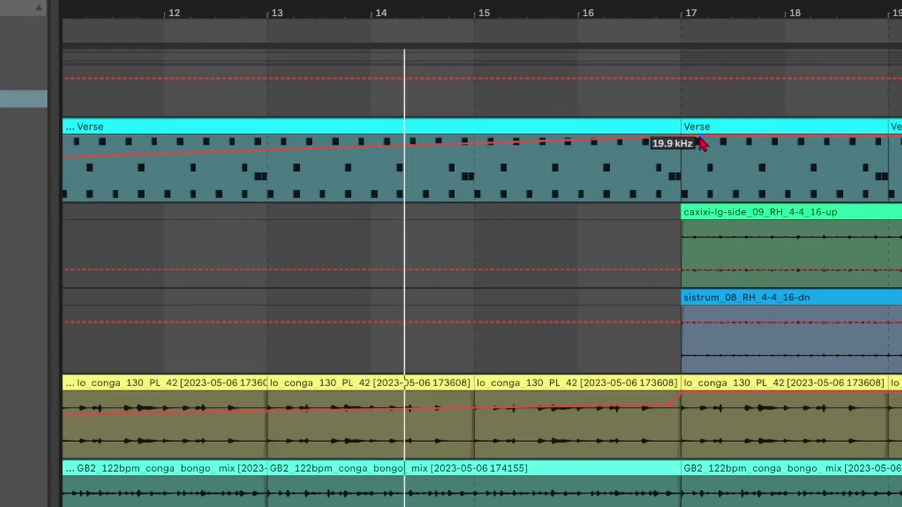
drag(687, 138, 667, 145)
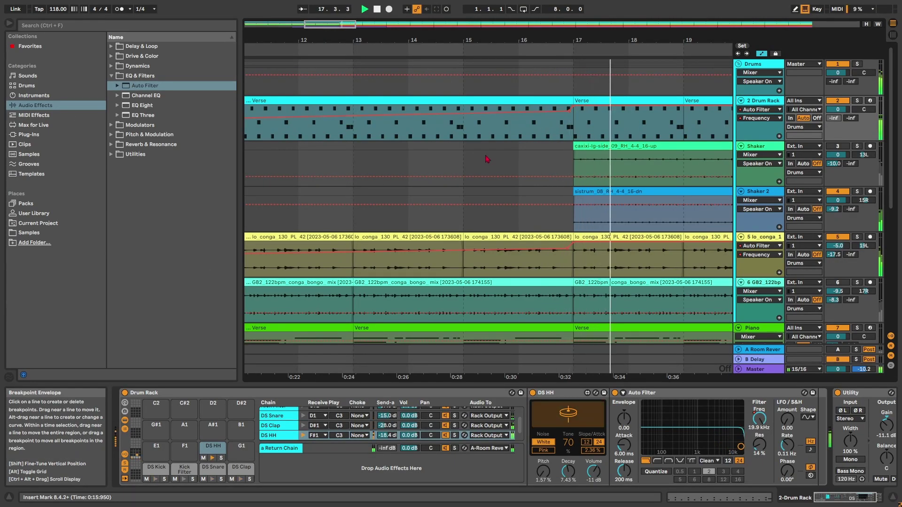
- Deactivate the Shaker 2 track and activate the Shaker track
scroll(487, 160, down, 8)
scroll(300, 165, up, 3)
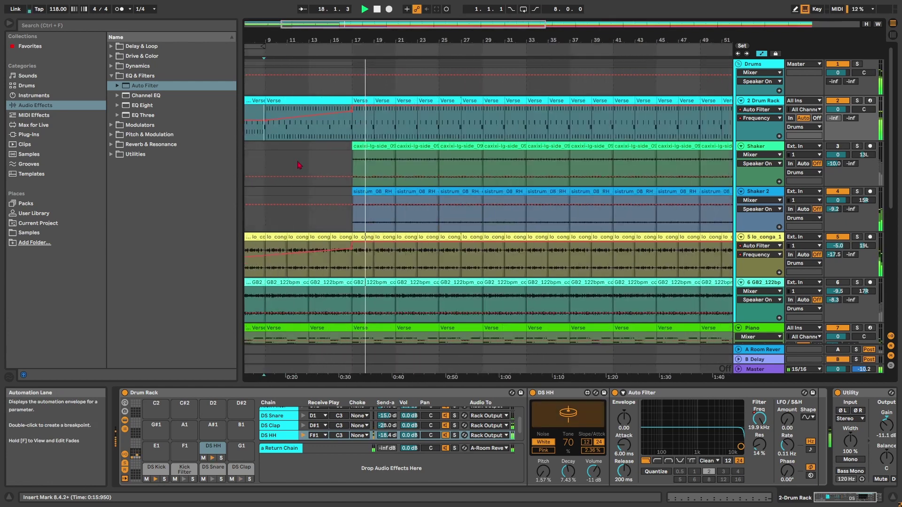
click(838, 192)
click(837, 147)
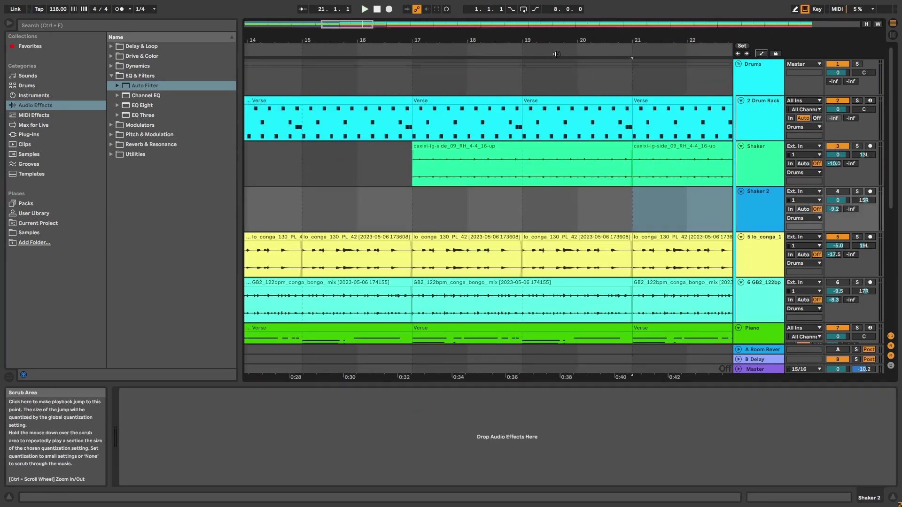
- Delete the Shaker 2 clips between bars 17 and 25 and the Pluck clip between bars 25 and 33
scroll(318, 215, down, 6)
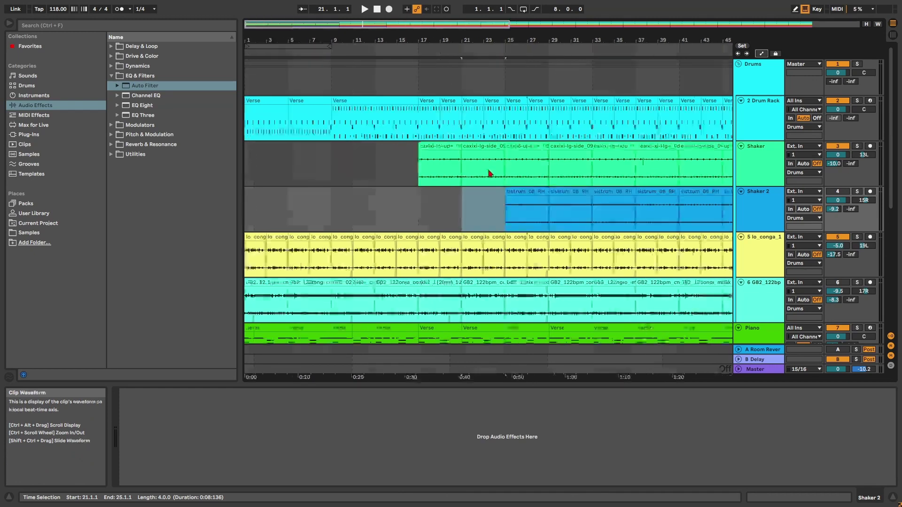
click(350, 165)
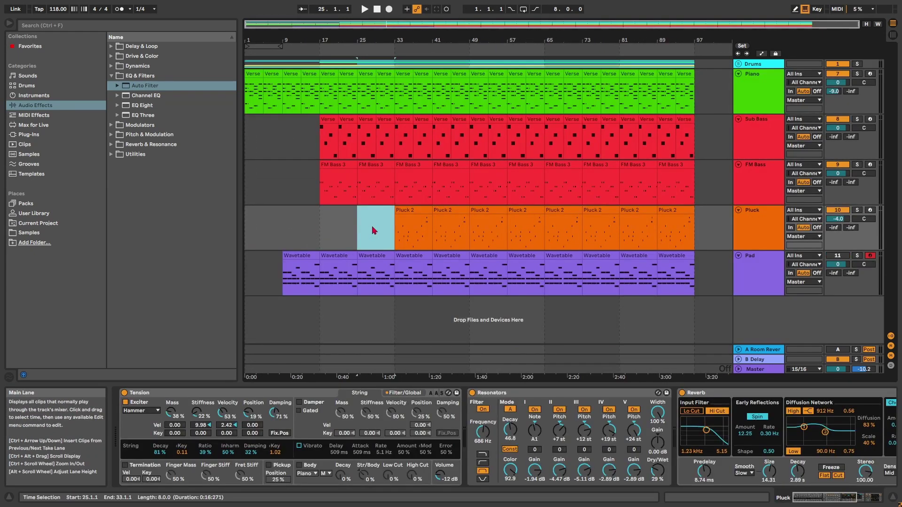
- Automate the Pad's Wavetable Filter 1 frequency to rise gradually from near its minimum at bar 9 until bar 49, and play it
click(285, 287)
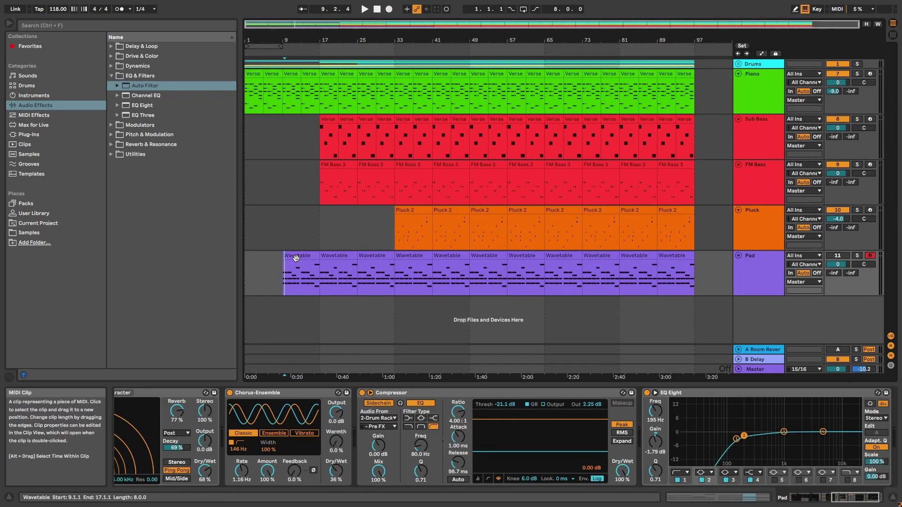
click(827, 498)
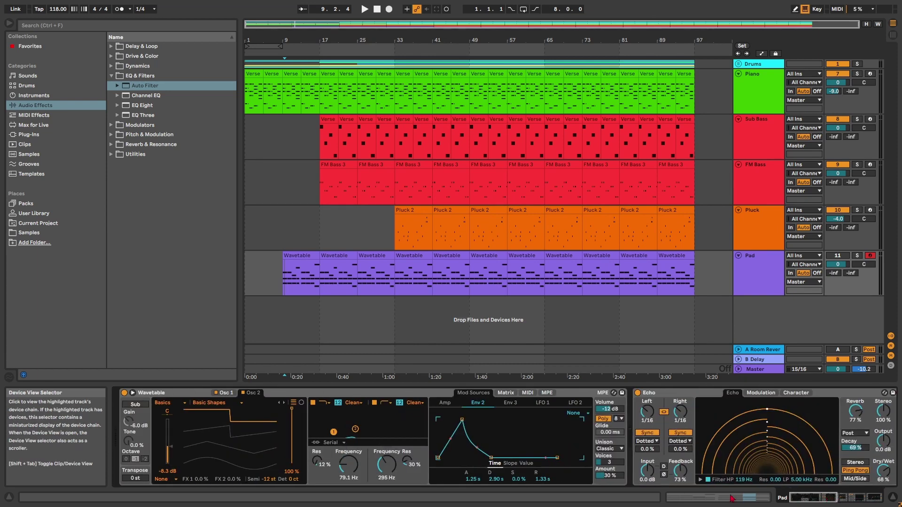
right_click(348, 464)
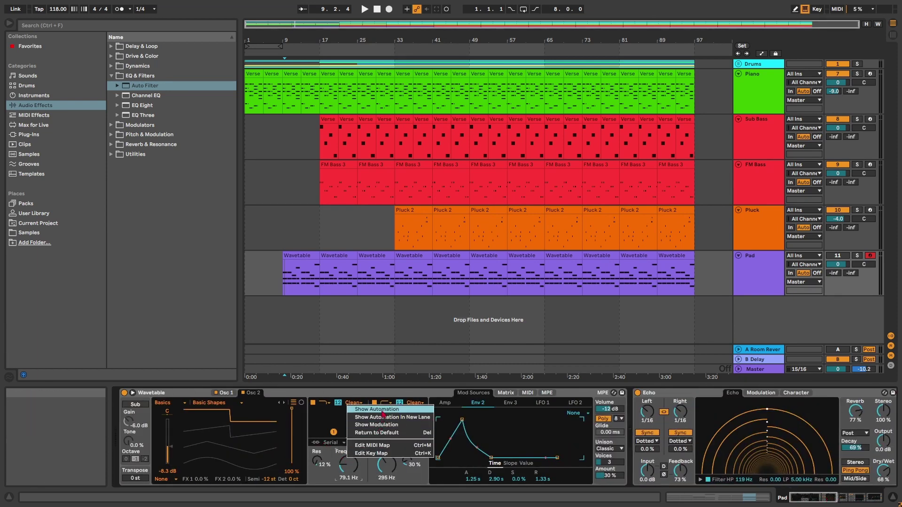
click(383, 411)
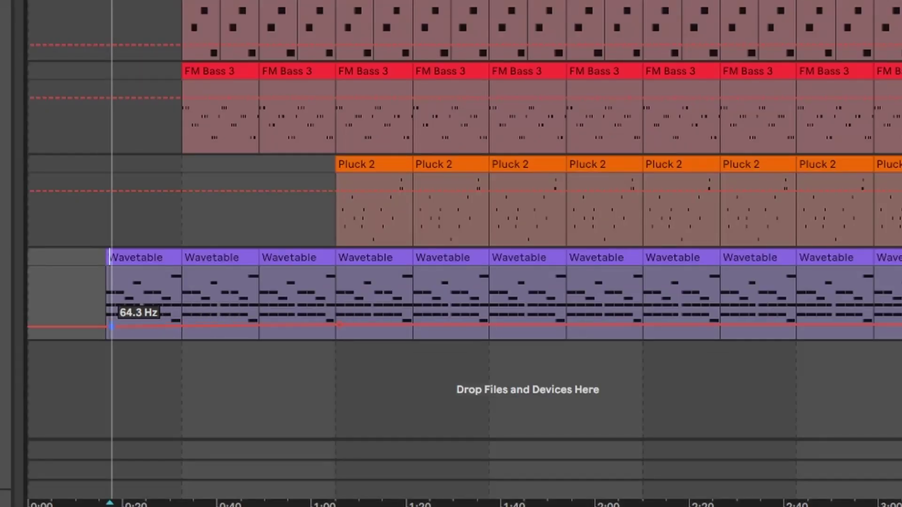
drag(111, 326, 489, 327)
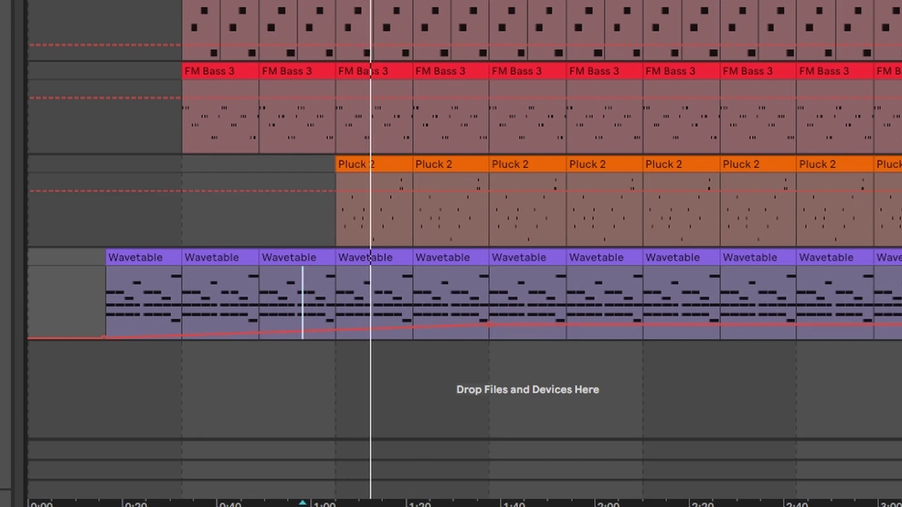
- Add an Auto Filter after the Delay on the Pluck track and lower its frequency to 472 Hz while playing from bar 33
click(753, 210)
drag(826, 498, 850, 497)
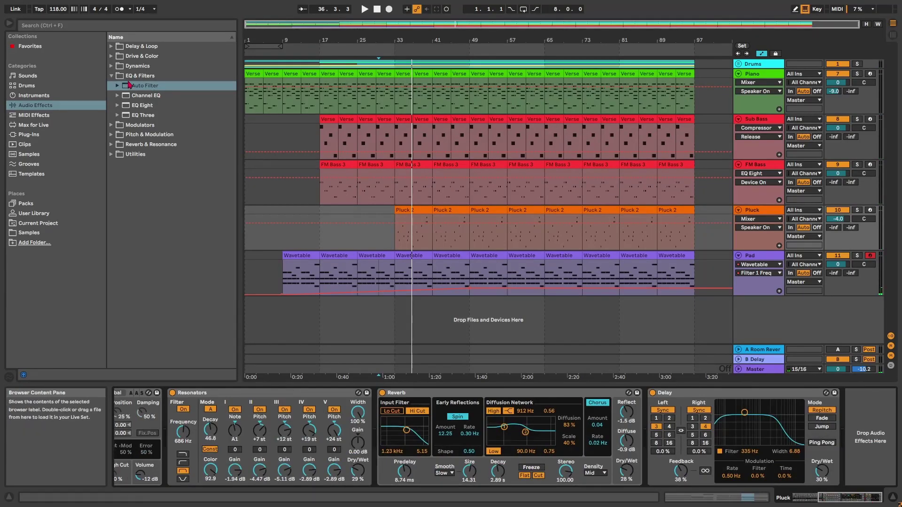
drag(129, 85, 421, 216)
drag(851, 435, 853, 437)
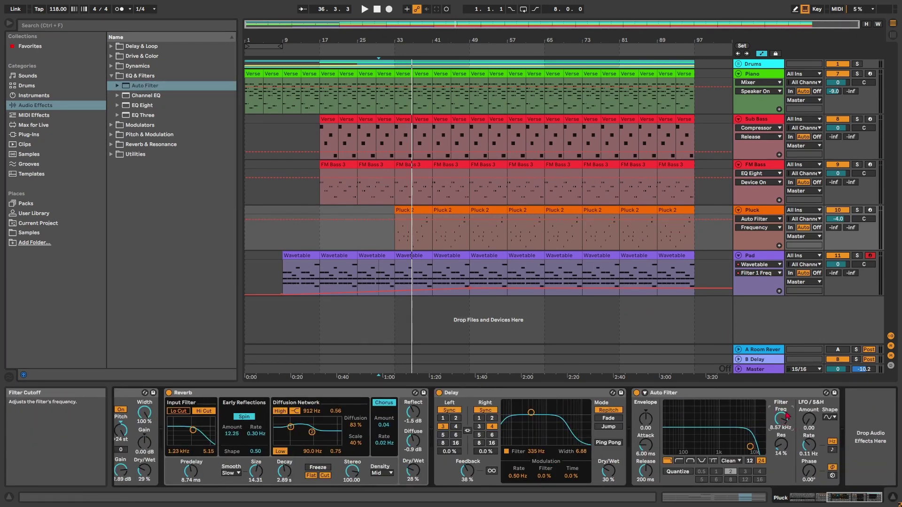
key(space)
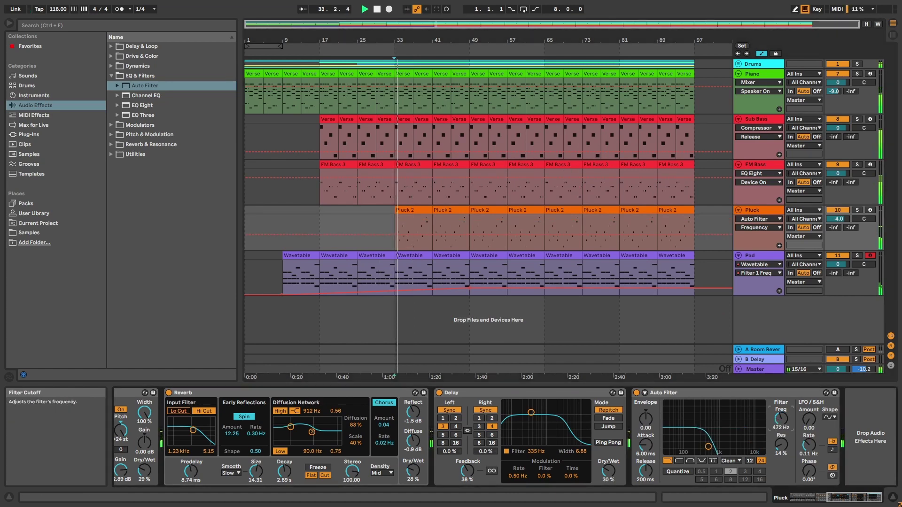
key(space)
- Automate the Pluck's Auto Filter frequency with a 524 Hz starting value, fold the instrument tracks and return to bar 1
right_click(776, 417)
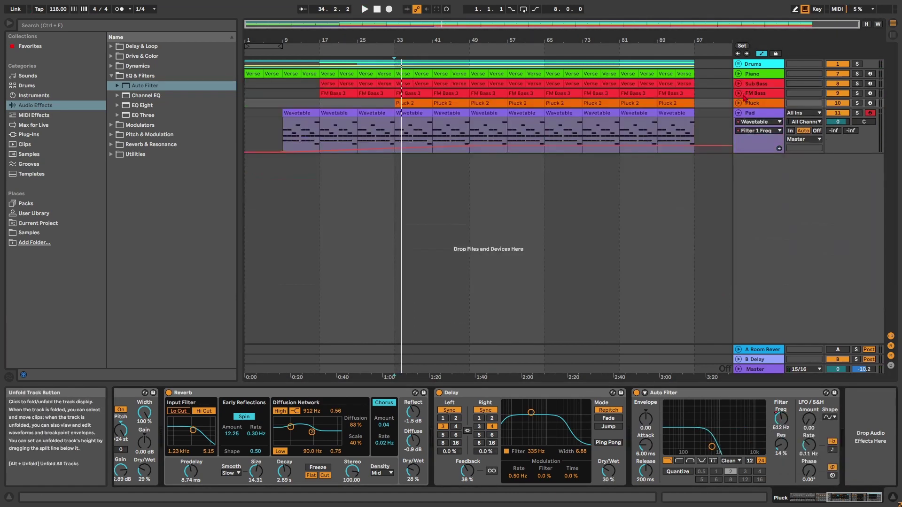
click(738, 113)
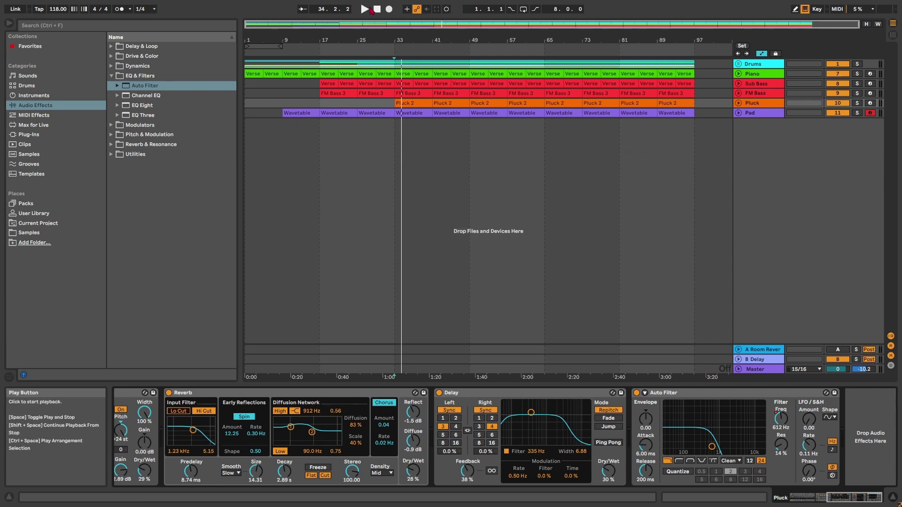
click(375, 10)
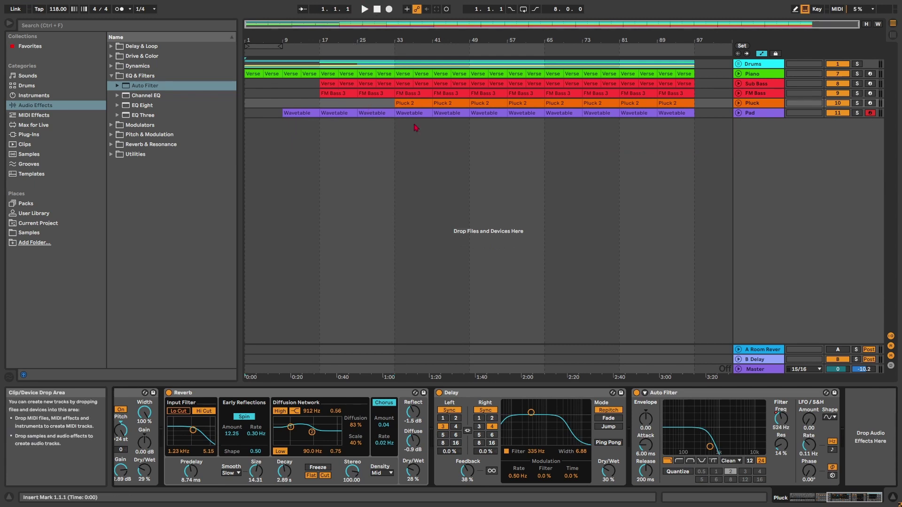